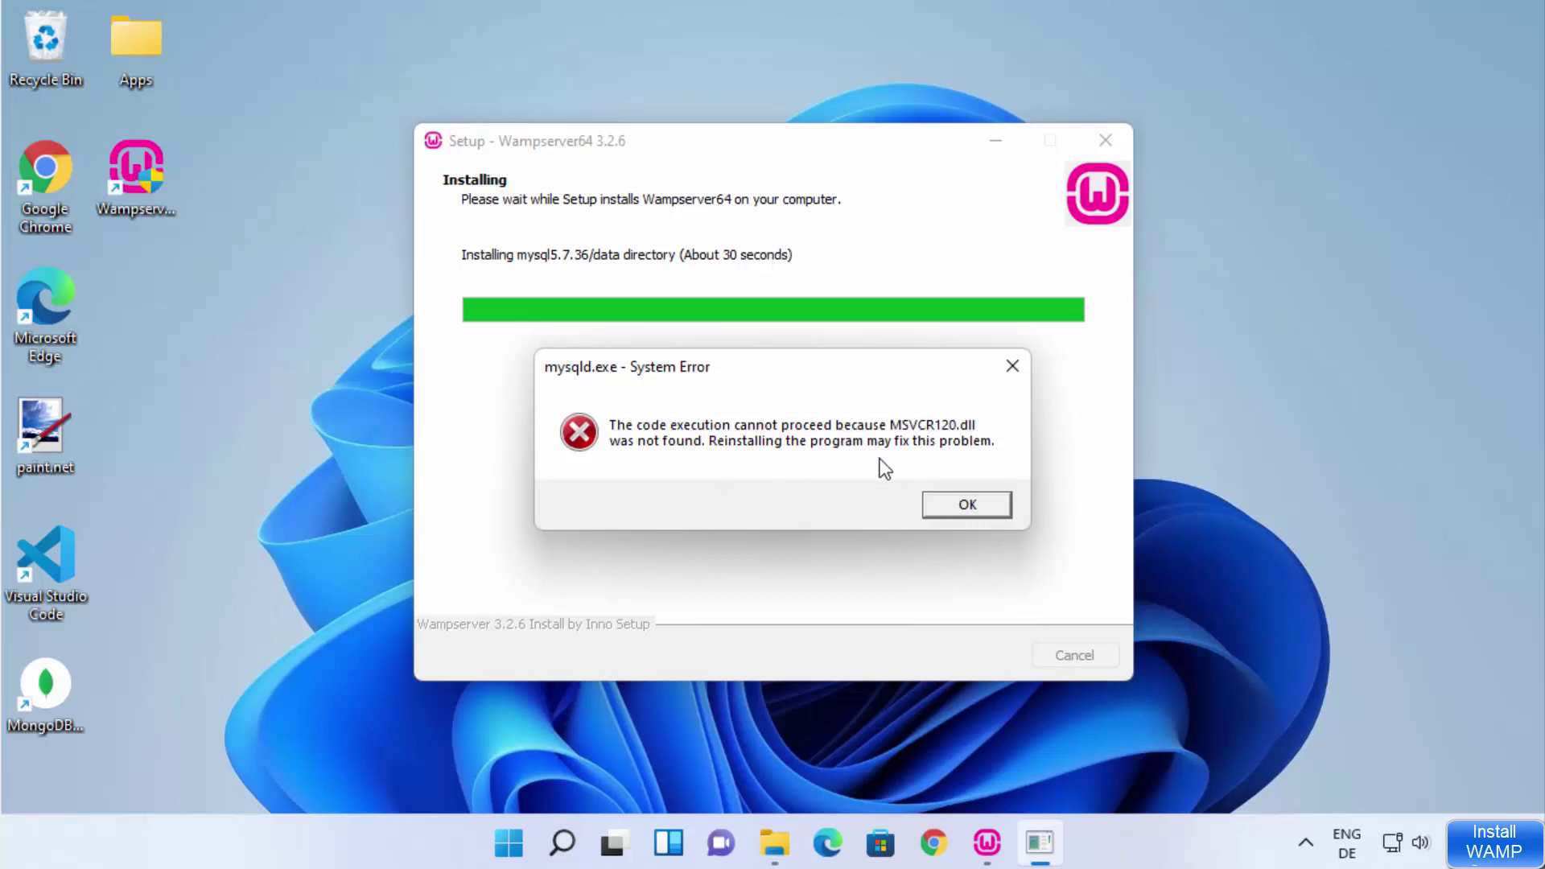
Step: Dismiss the mysqld.exe system errors and complete the Wampserver64 3.2.6 setup wizard
{"action": "left_click", "coordinate": [954, 509]}
{"action": "left_click", "coordinate": [954, 508]}
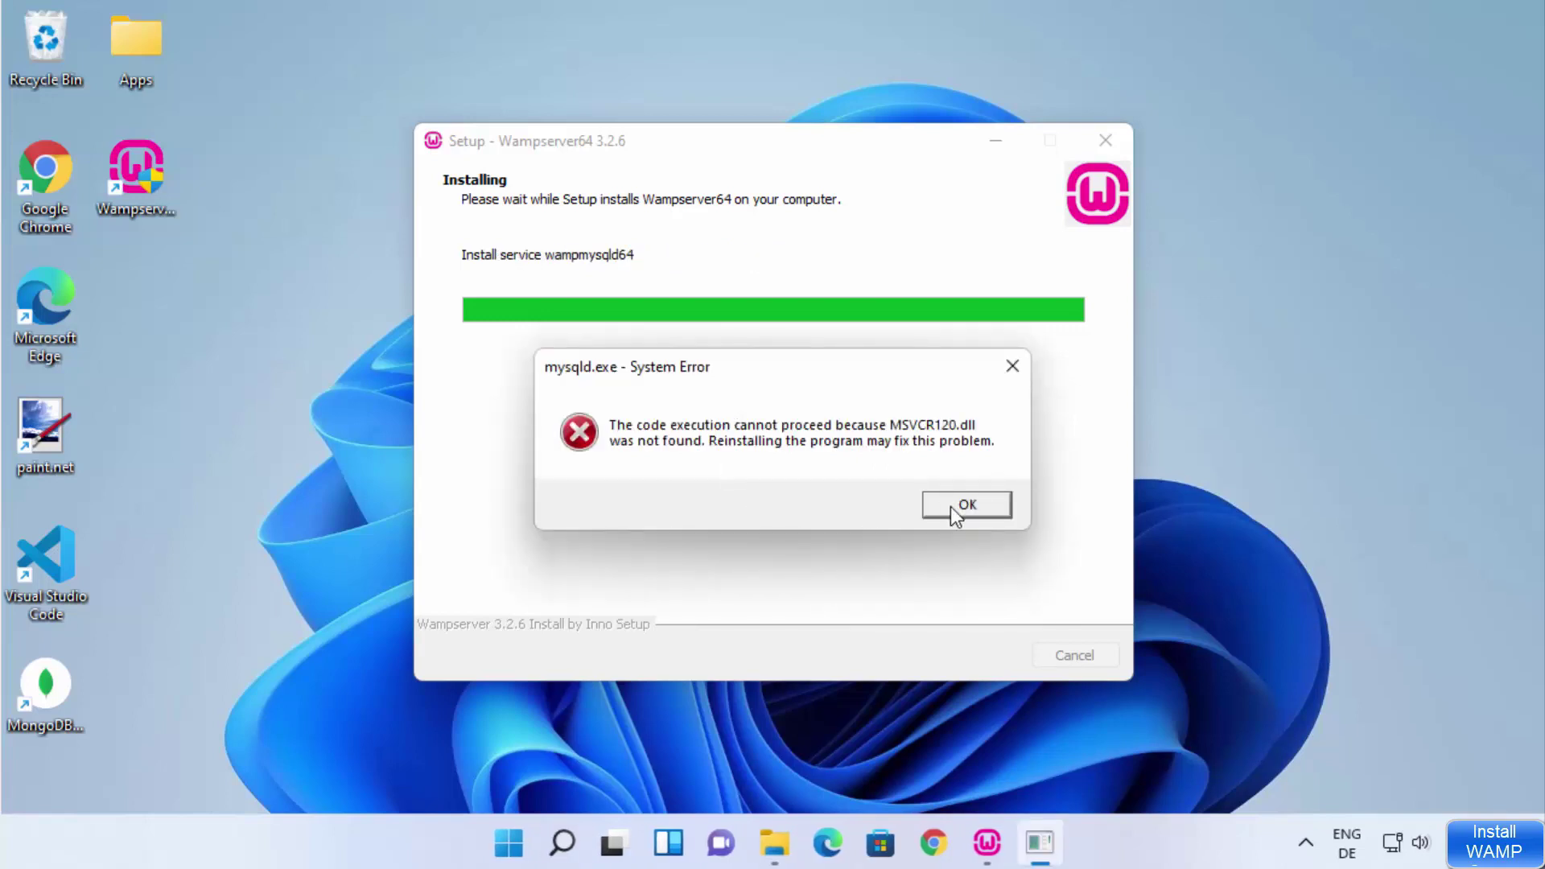
{"action": "left_click", "coordinate": [979, 507]}
{"action": "left_click", "coordinate": [979, 507]}
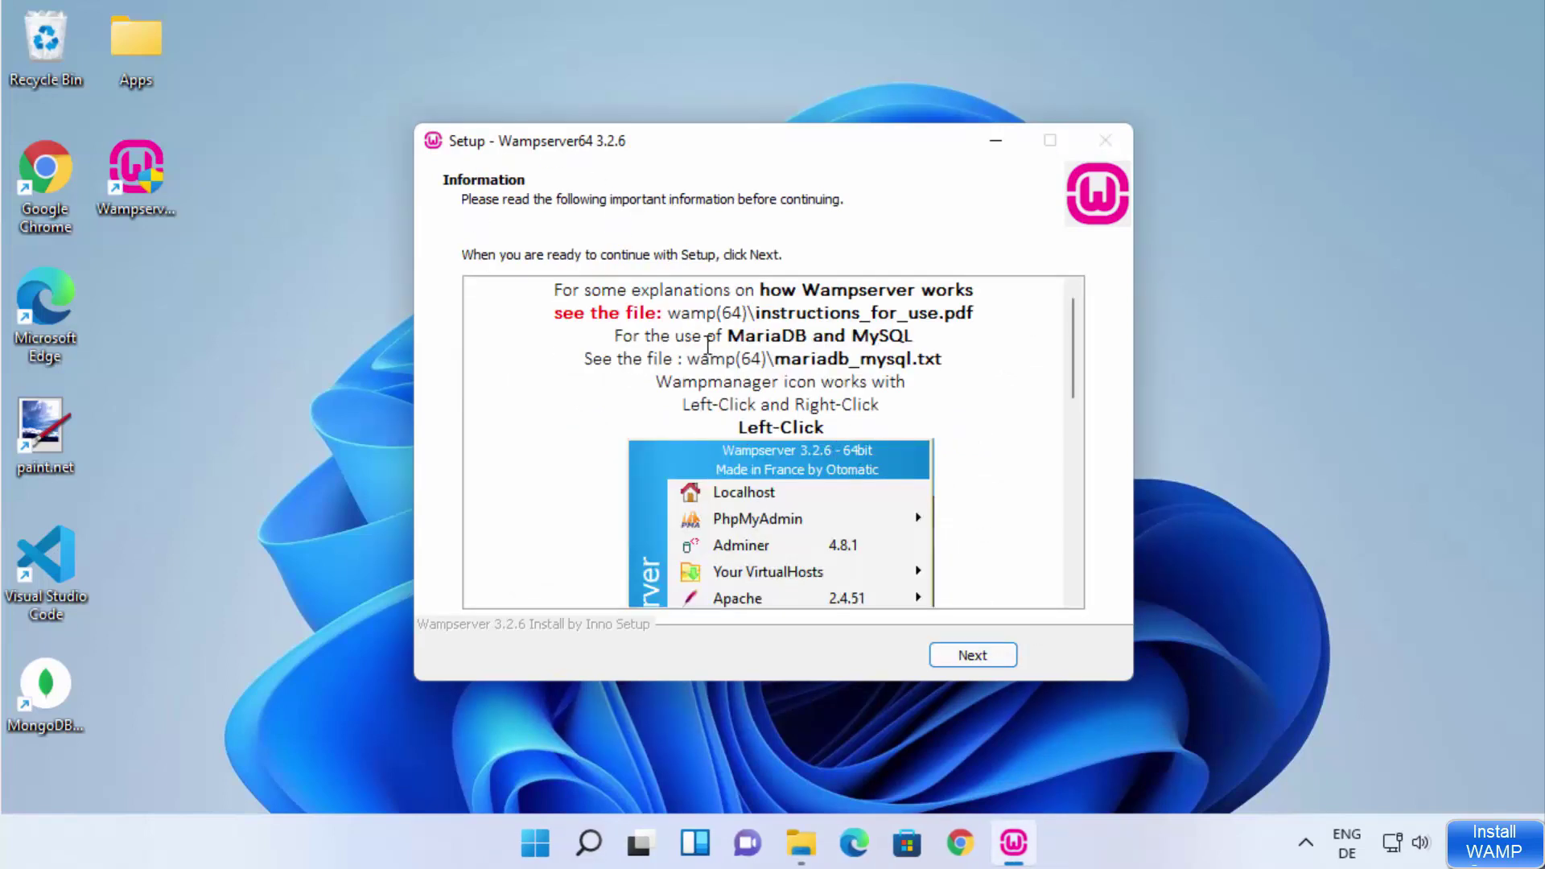
{"action": "left_click", "coordinate": [974, 653]}
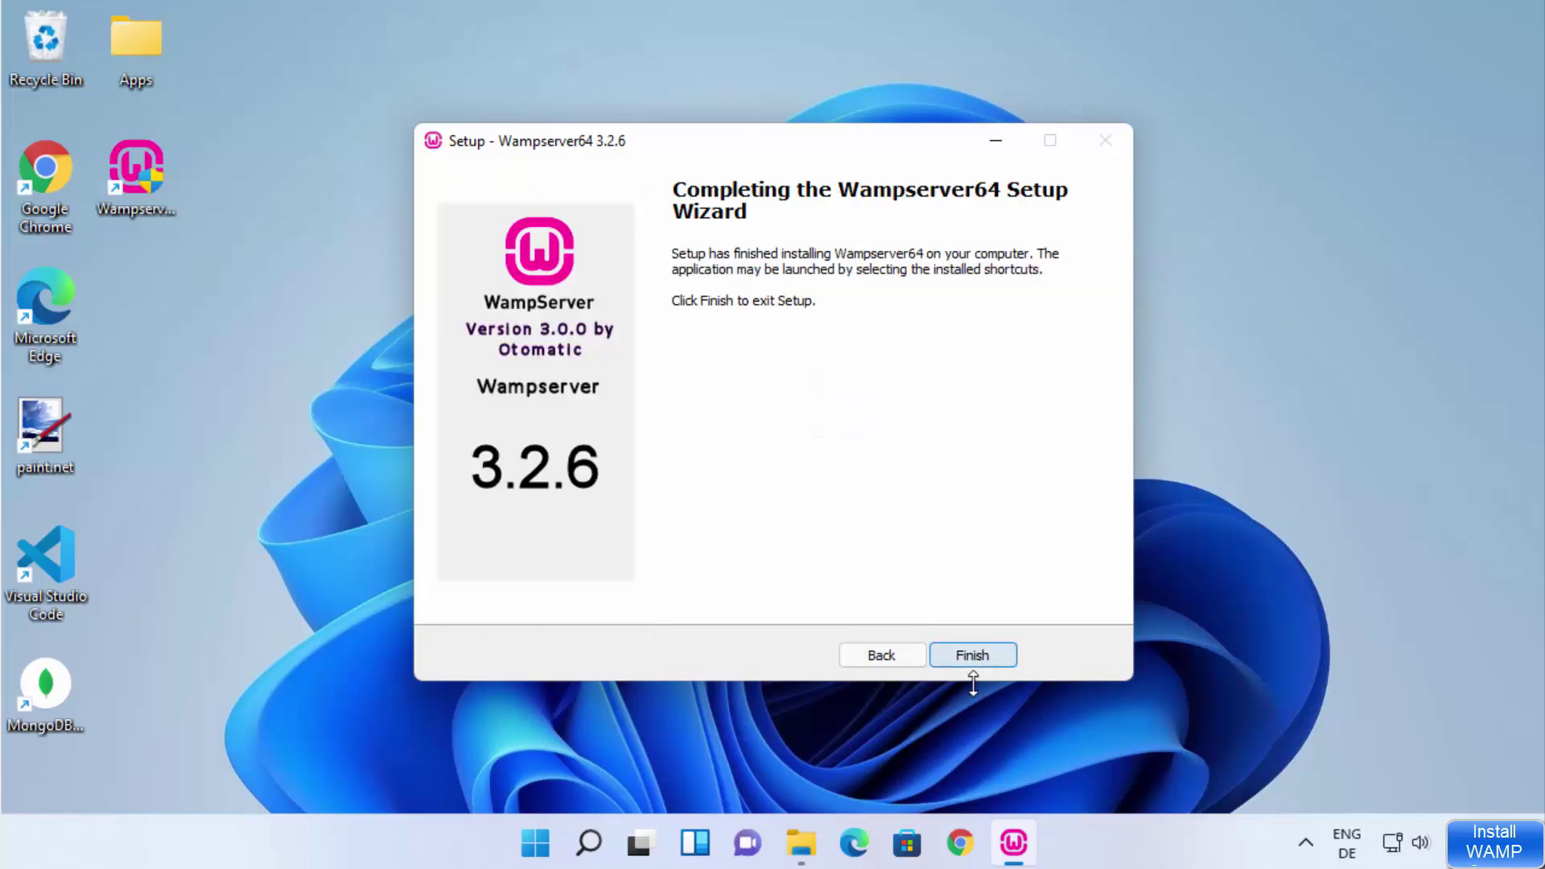
{"action": "left_click", "coordinate": [979, 661]}
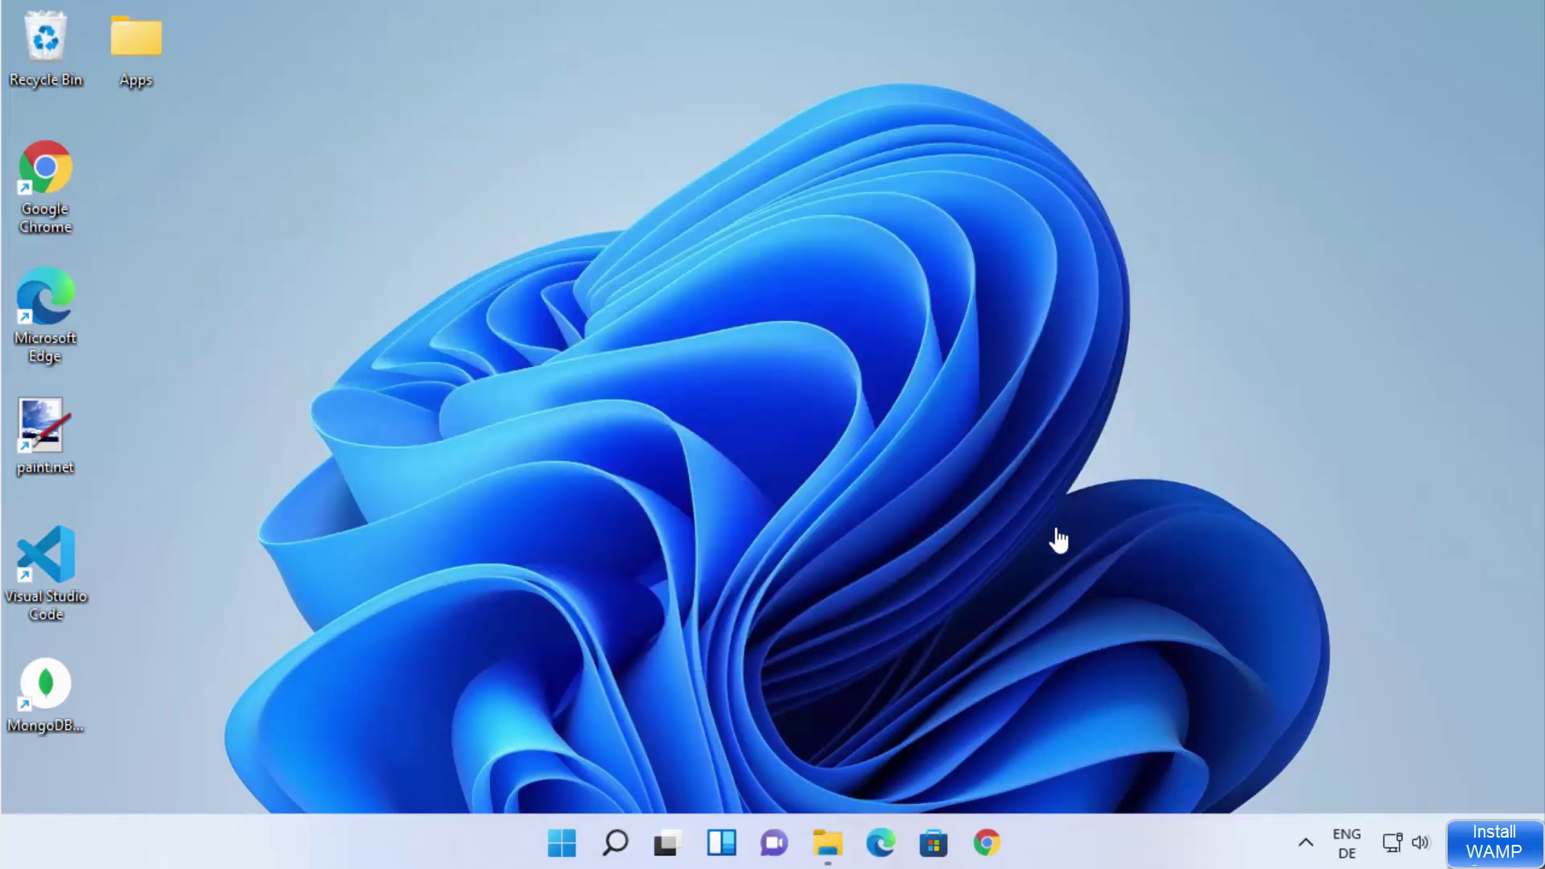
Step: Find Control Panel through Windows search and open its list of installed programs in a maximized window
{"action": "left_click", "coordinate": [616, 842]}
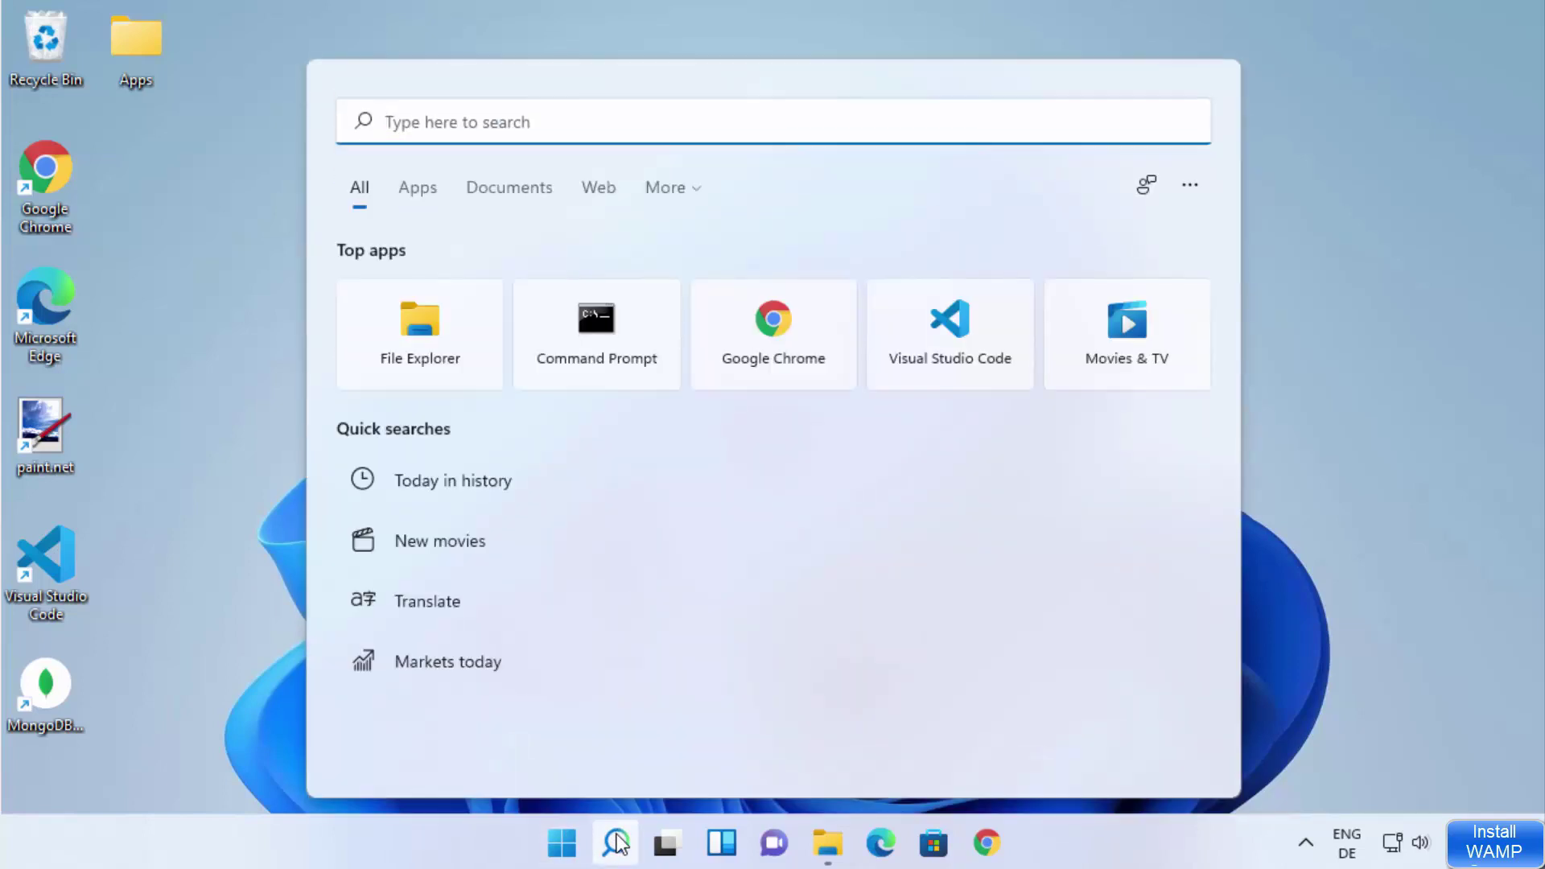
{"action": "type", "text": "con"}
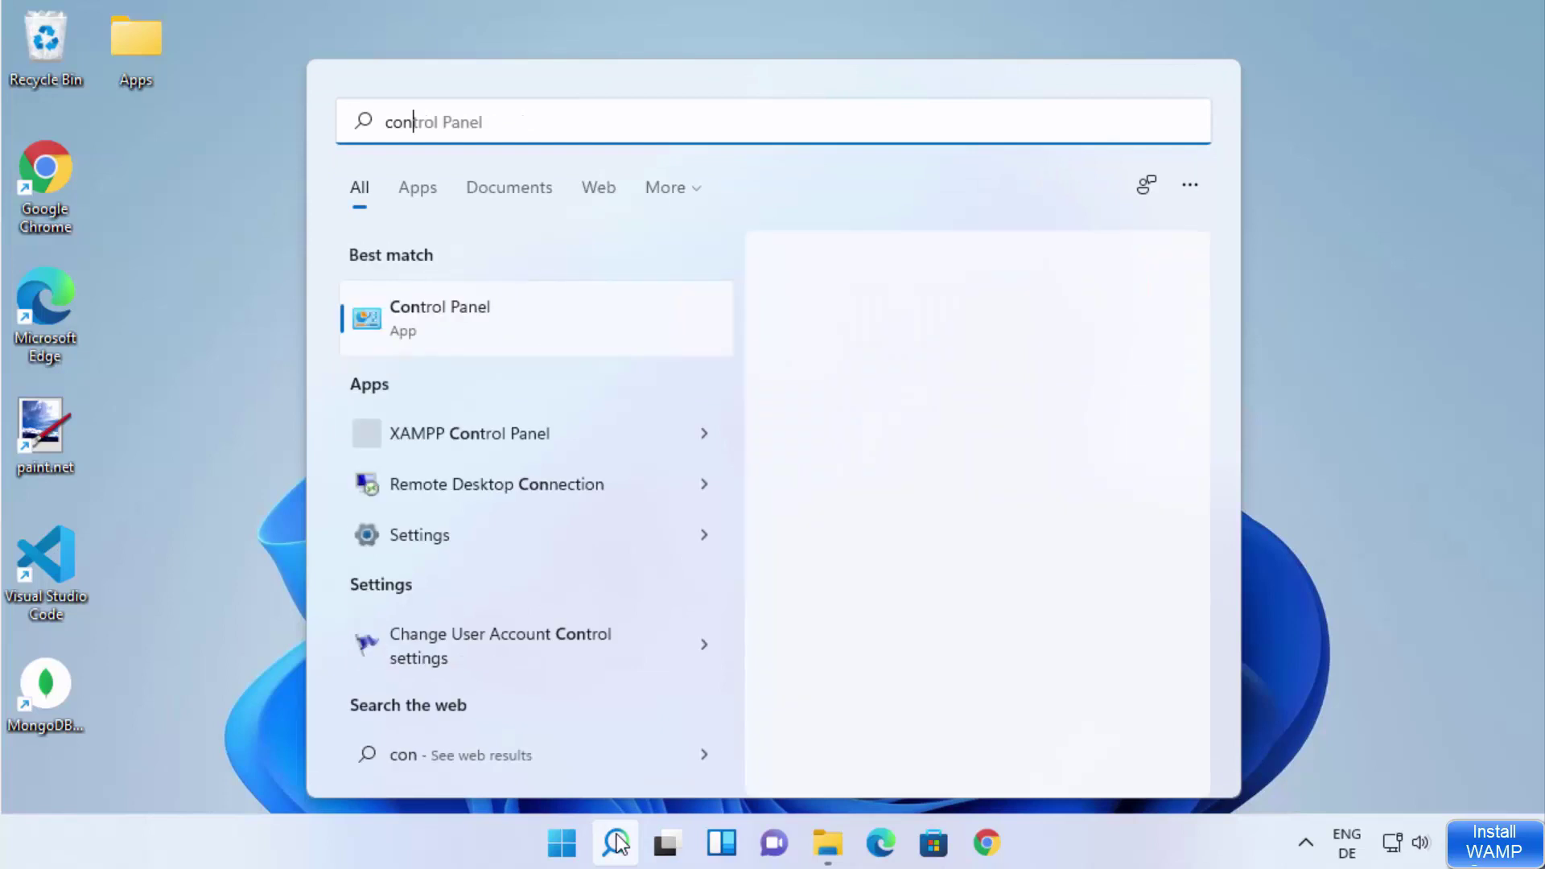
{"action": "left_click", "coordinate": [482, 338]}
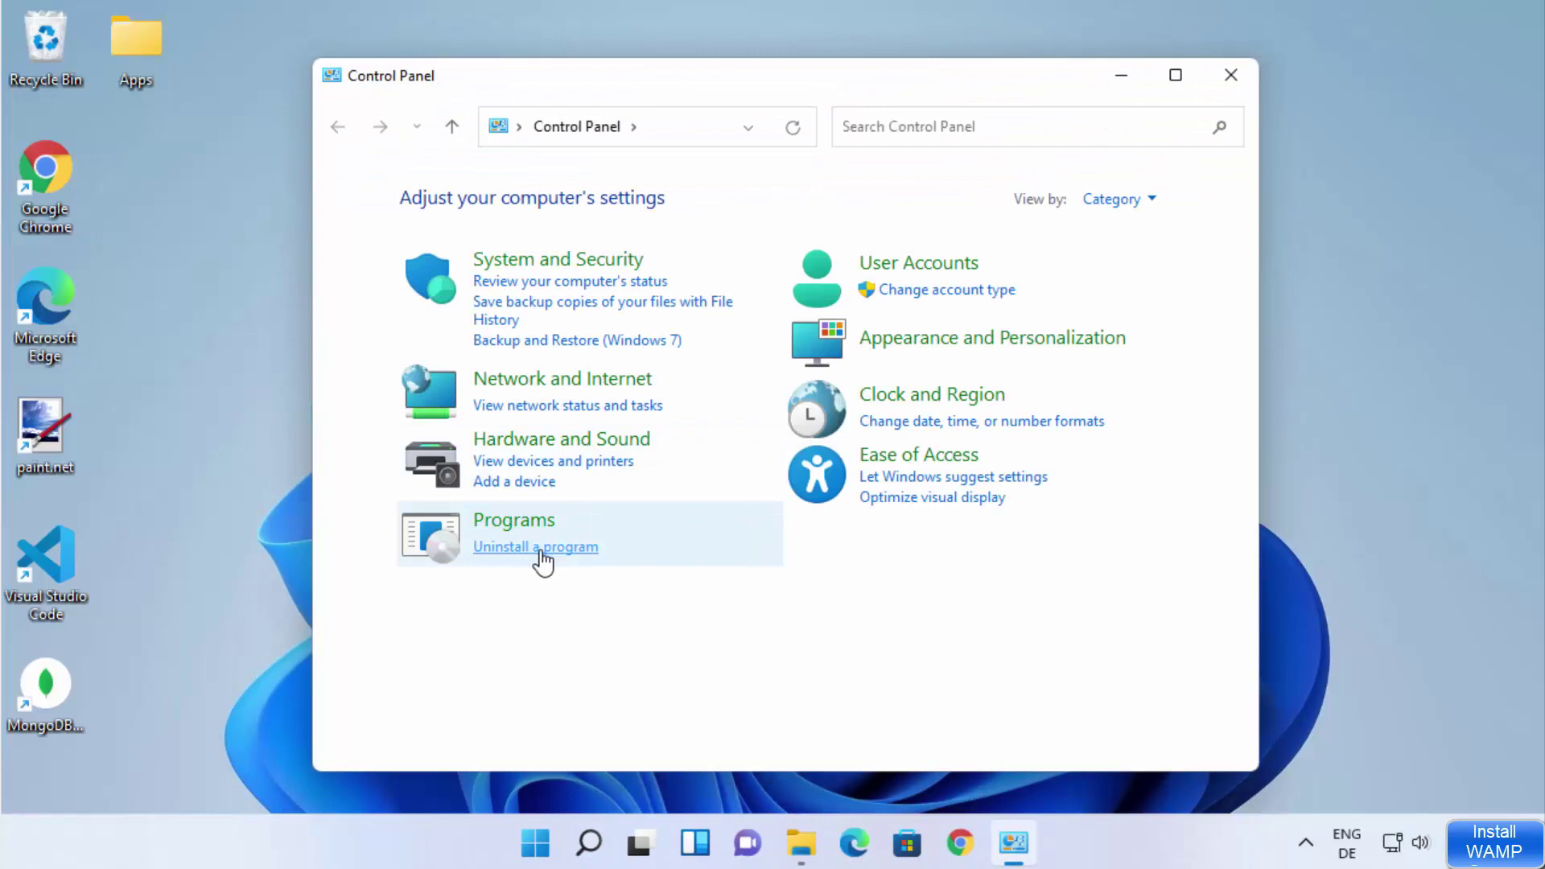
{"action": "left_click", "coordinate": [540, 550]}
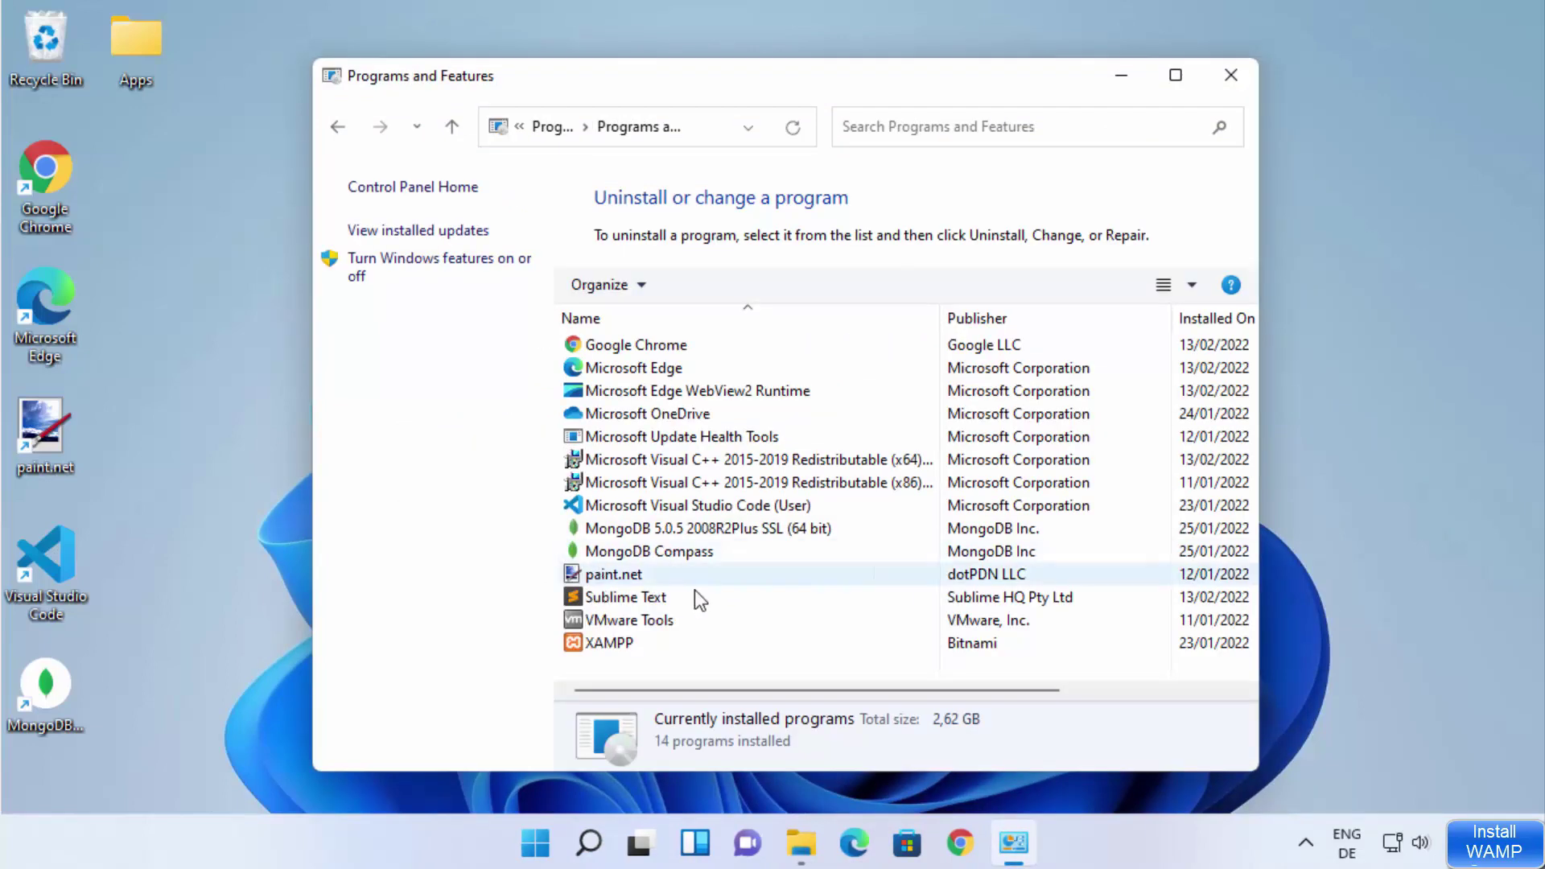
{"action": "left_click", "coordinate": [1178, 78]}
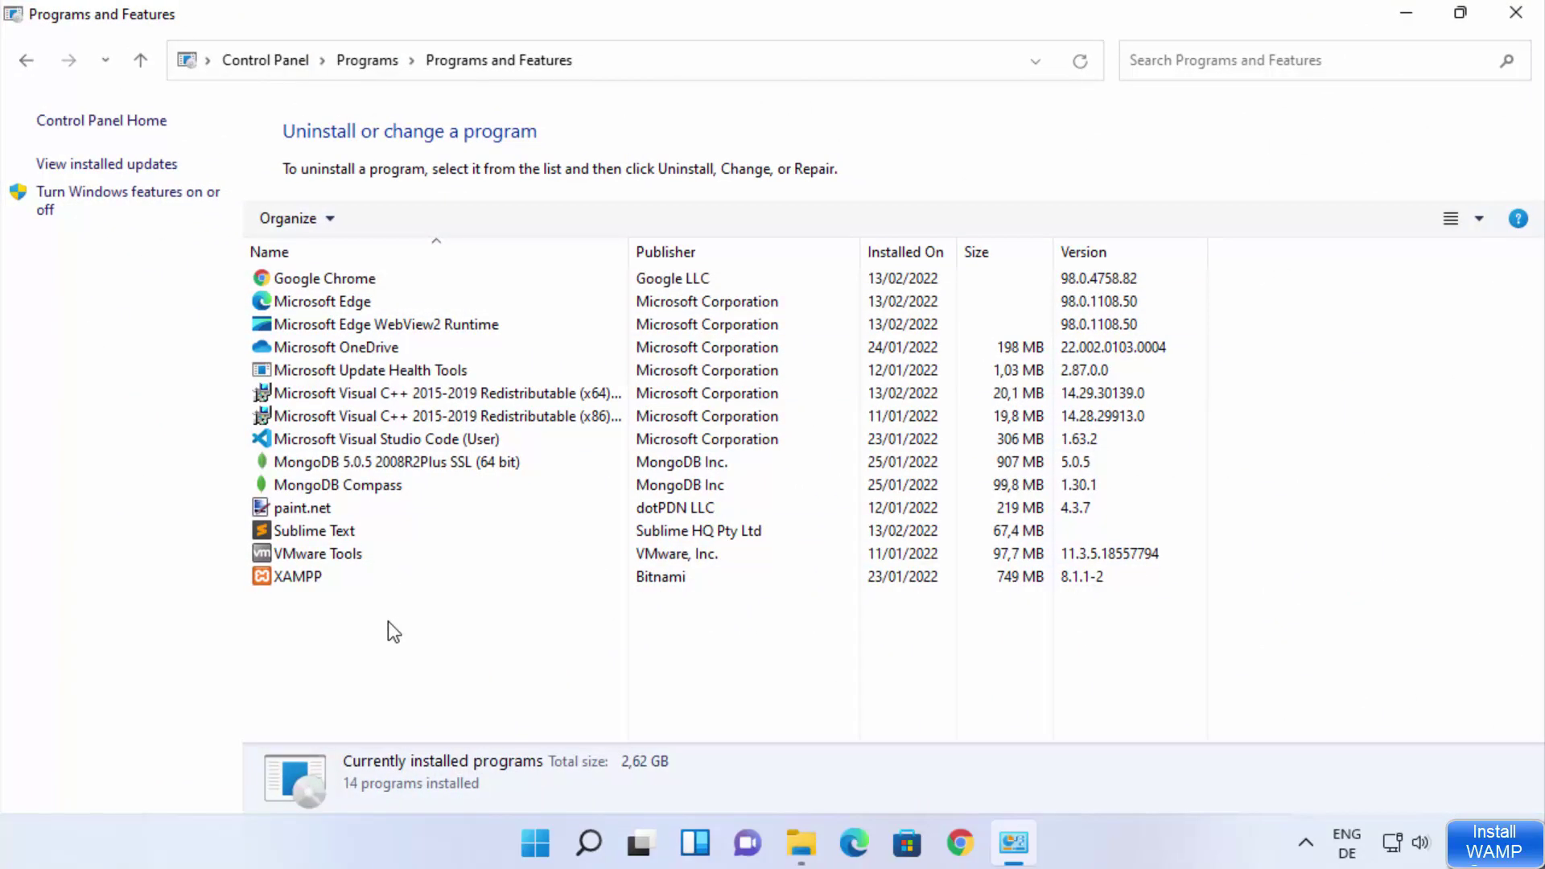
Step: Check the uninstall option offered for XAMPP without running it, and close the installed programs list
{"action": "left_click", "coordinate": [298, 576]}
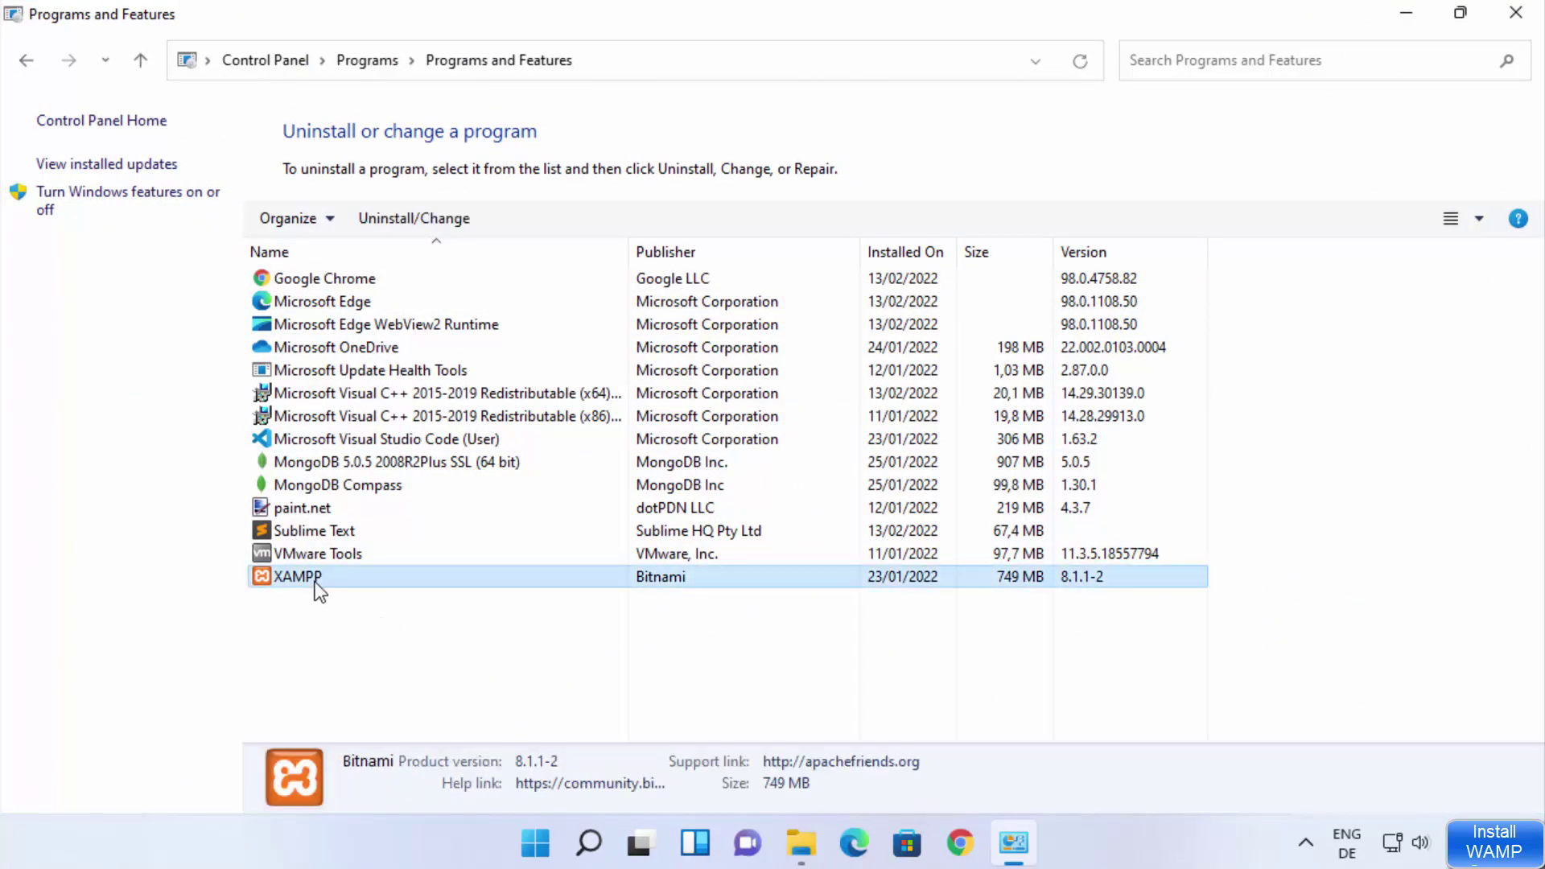
{"action": "right_click", "coordinate": [315, 583]}
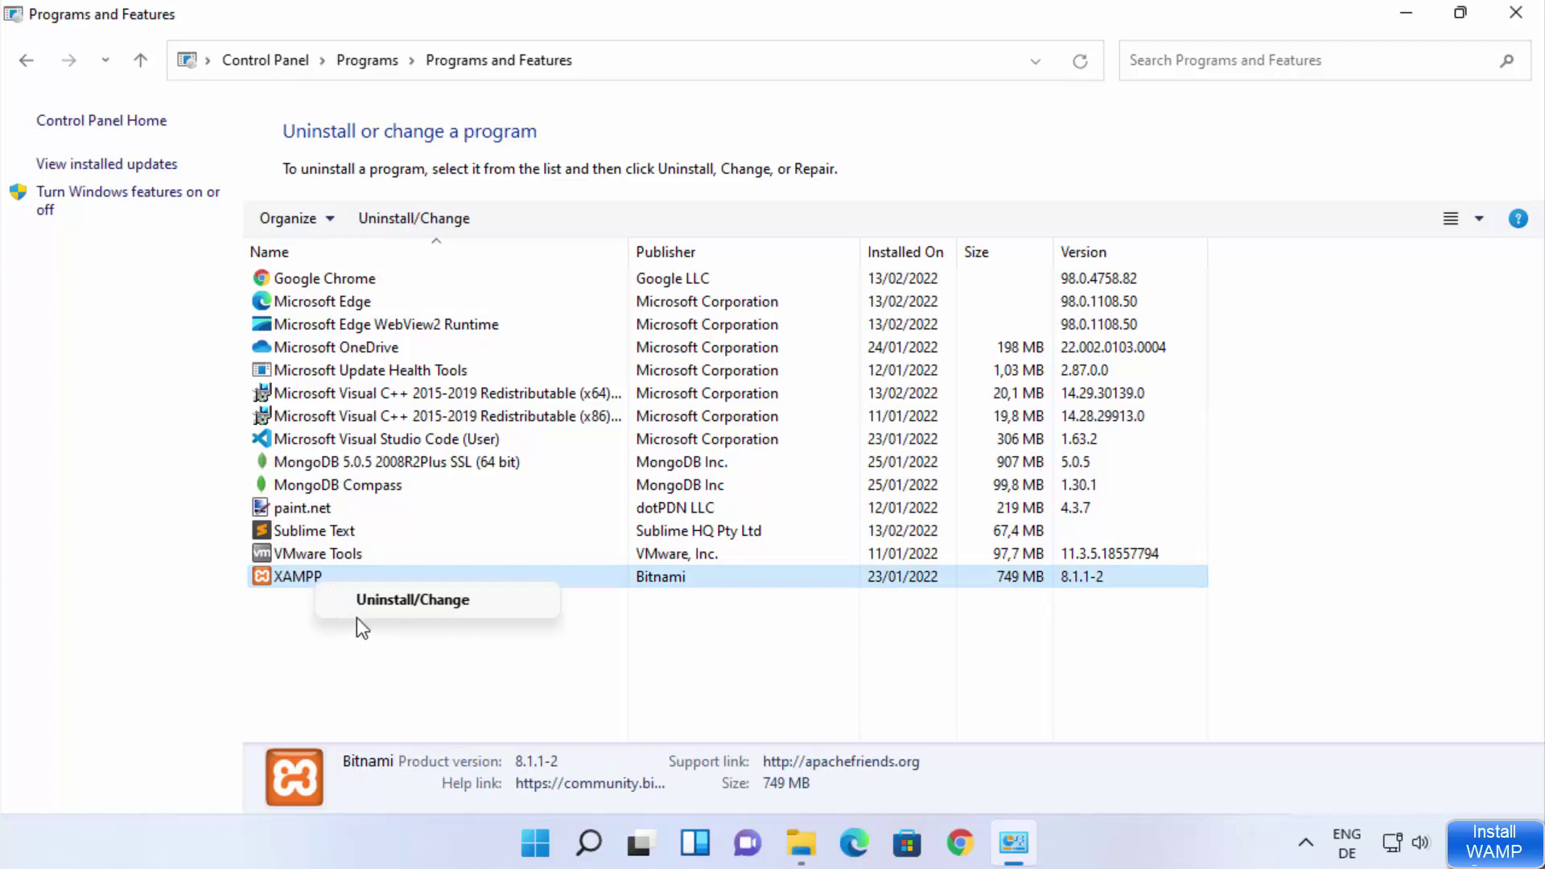
{"action": "left_click", "coordinate": [297, 627]}
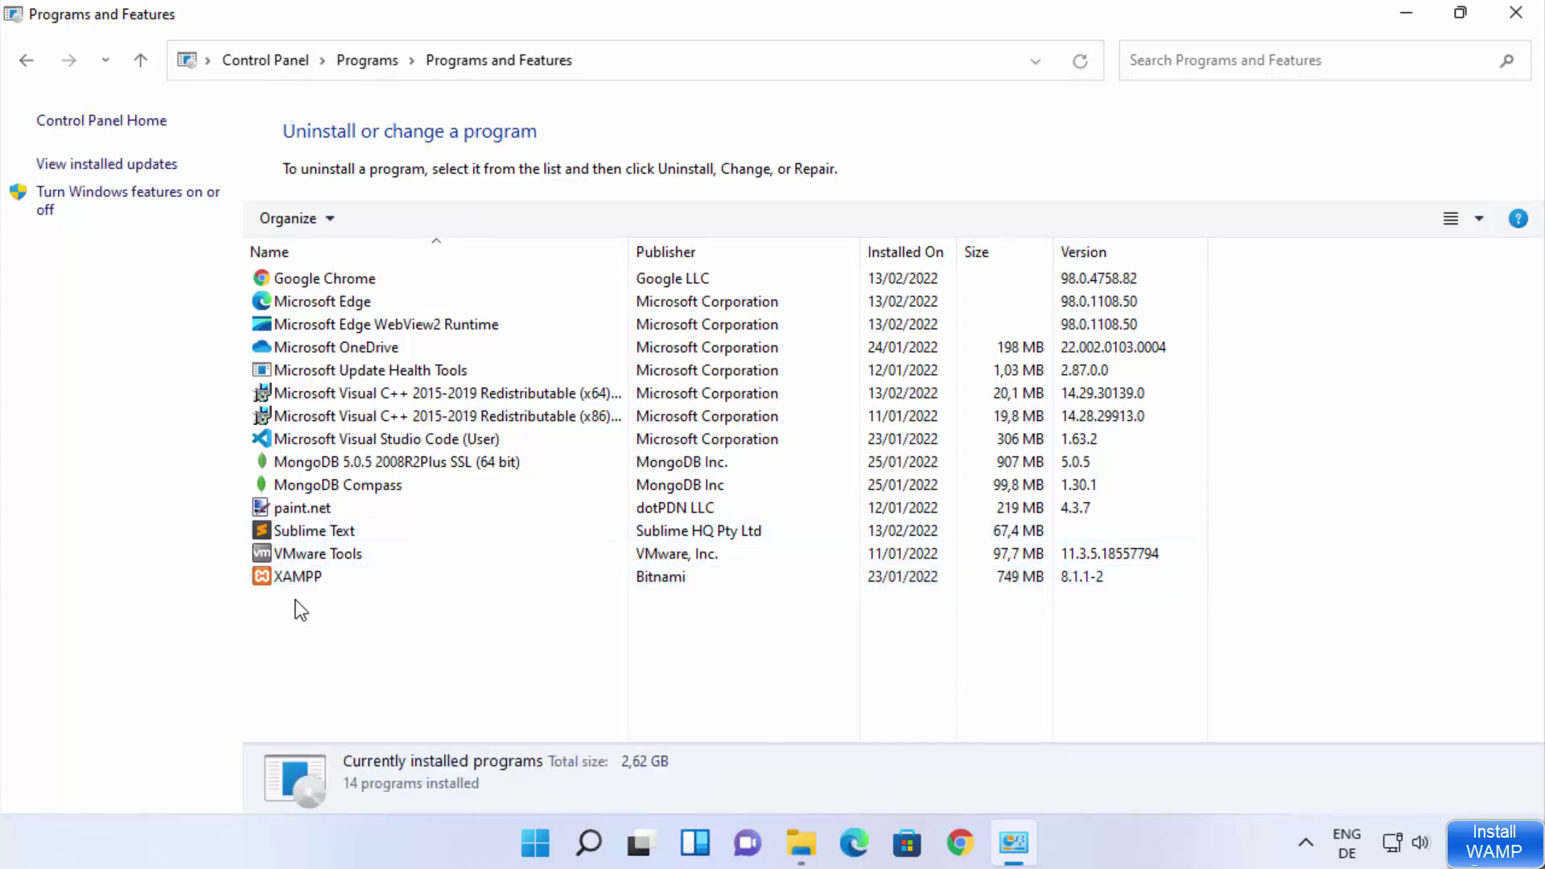
{"action": "right_click", "coordinate": [322, 583]}
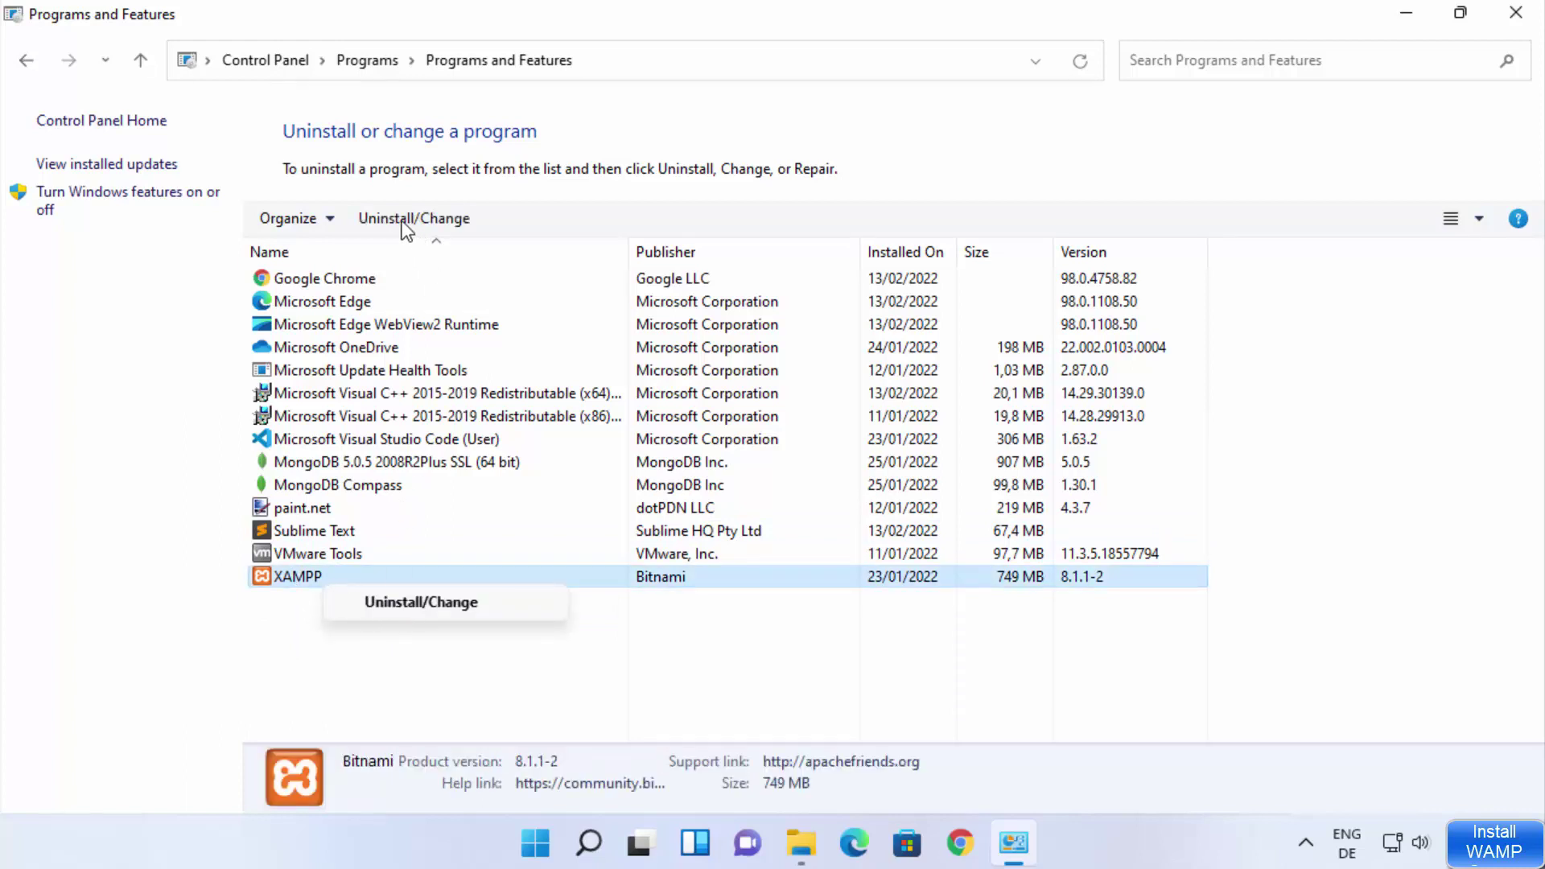
{"action": "left_click", "coordinate": [859, 682]}
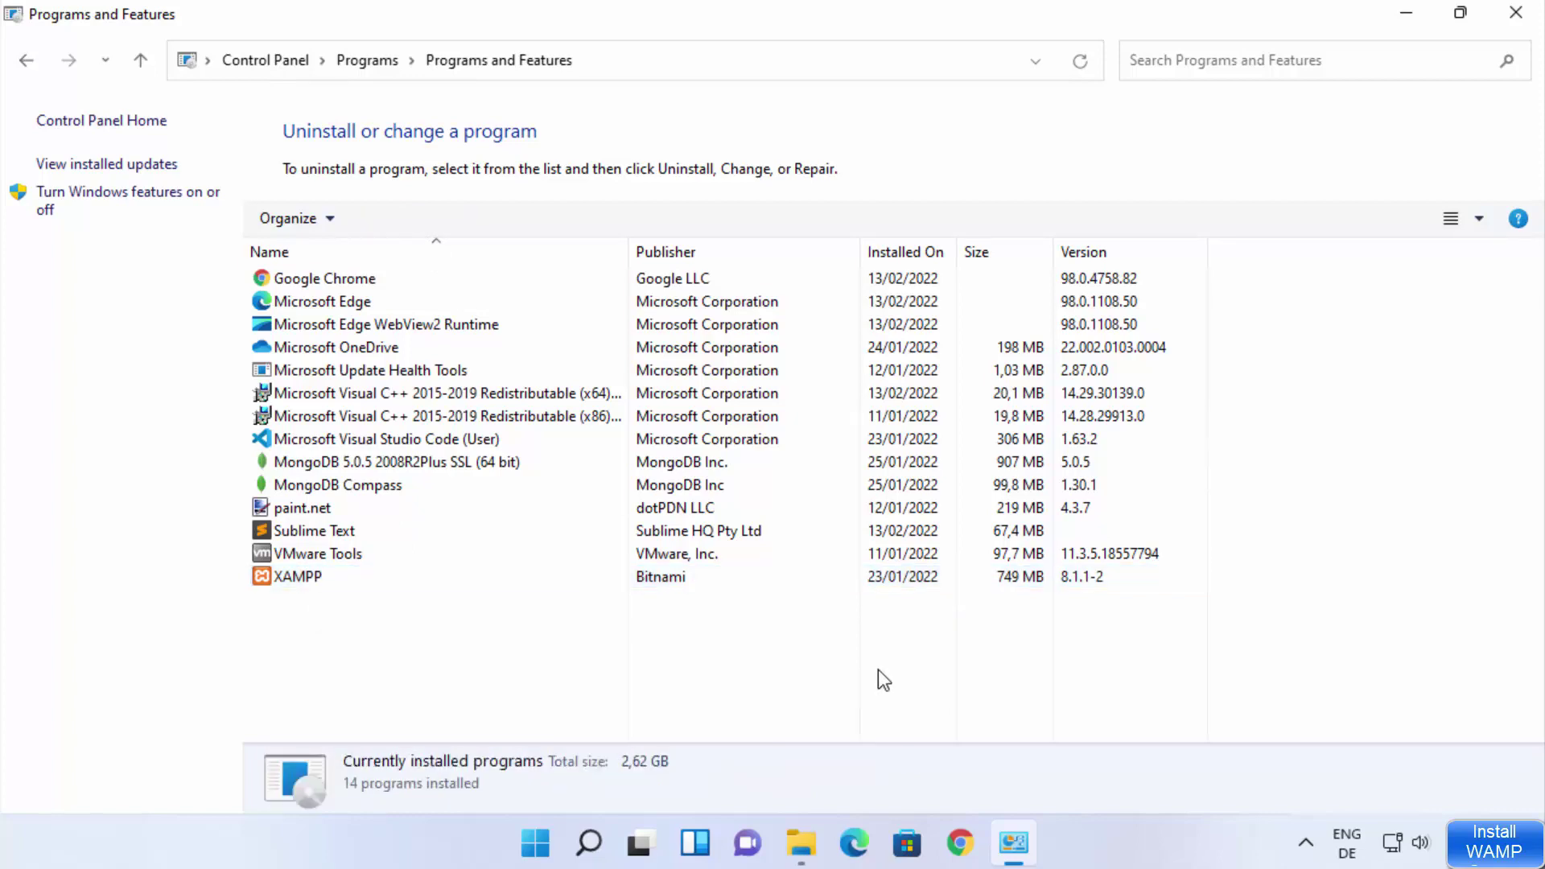
{"action": "left_click", "coordinate": [1516, 13]}
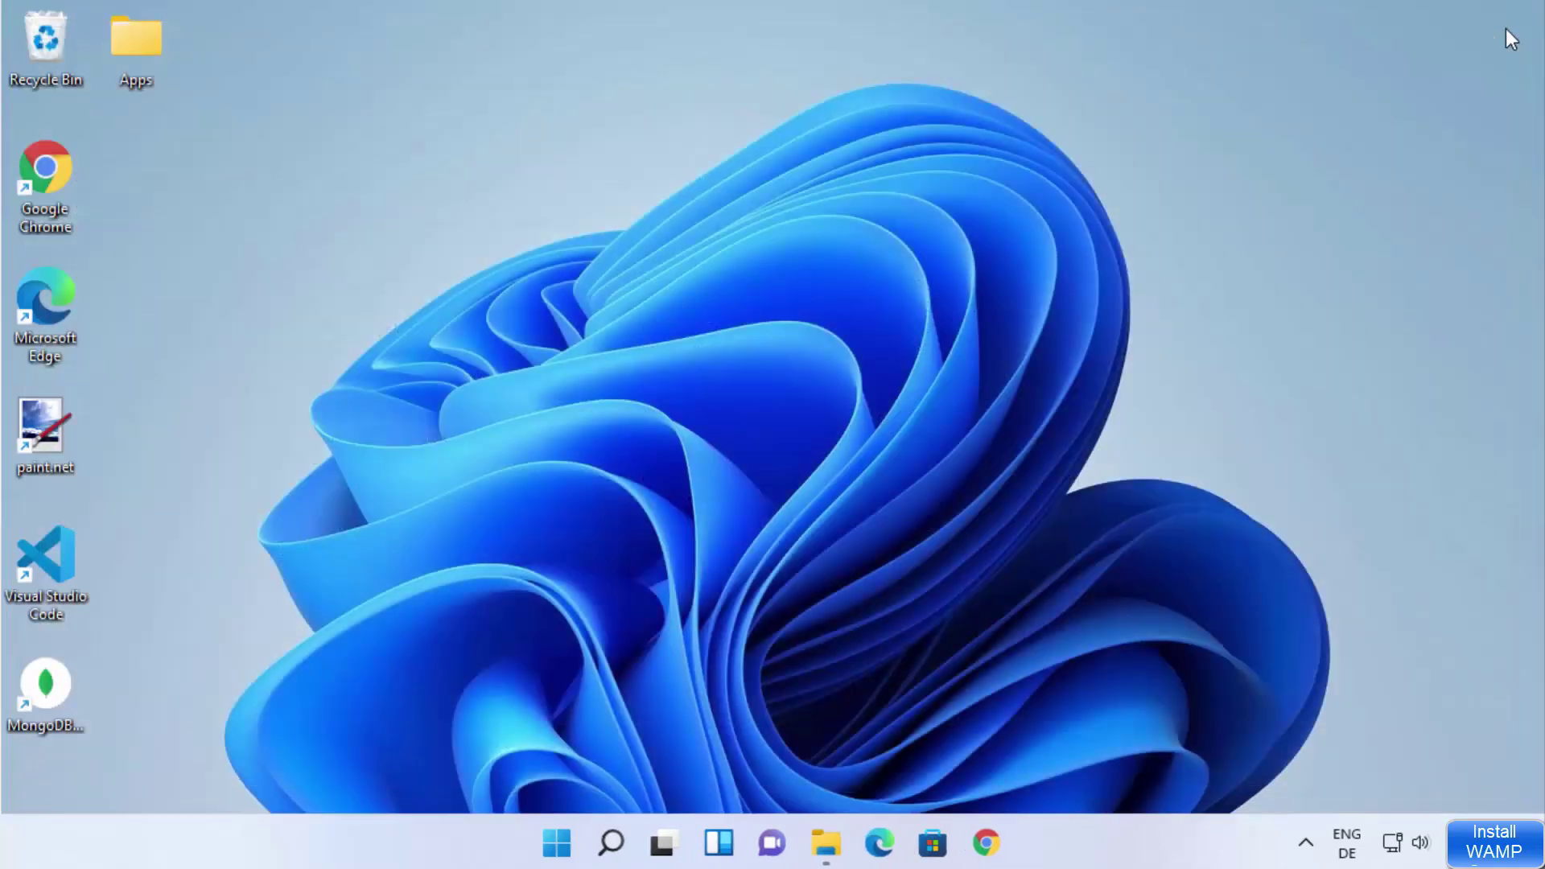
Step: Delete the wamp64 folder from Local Disk (C:) in File Explorer and minimize the window
{"action": "left_click", "coordinate": [829, 841]}
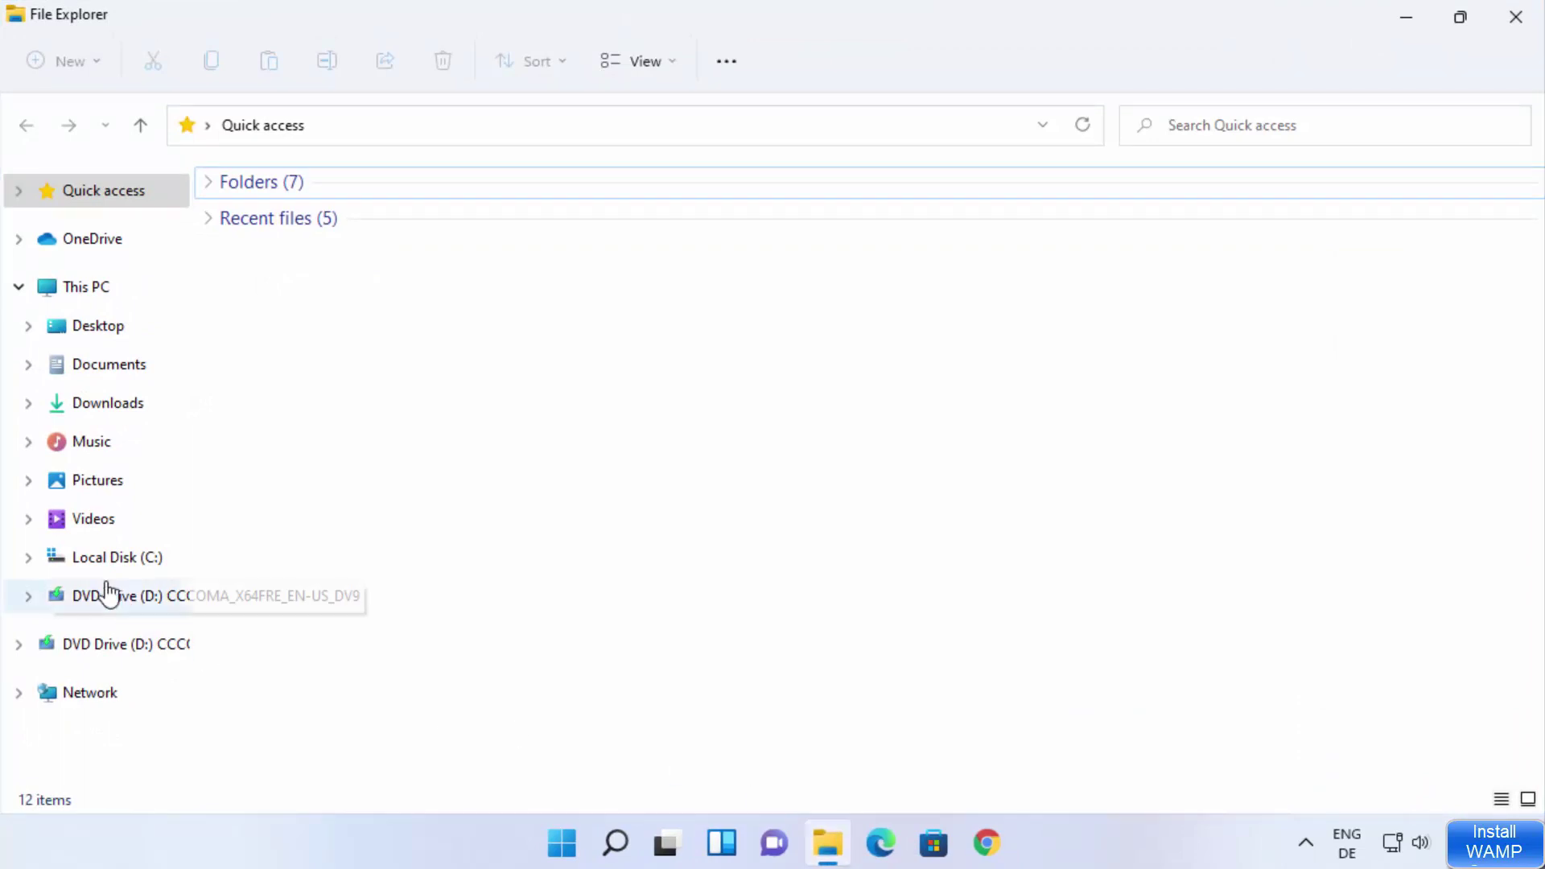
{"action": "left_click", "coordinate": [91, 563]}
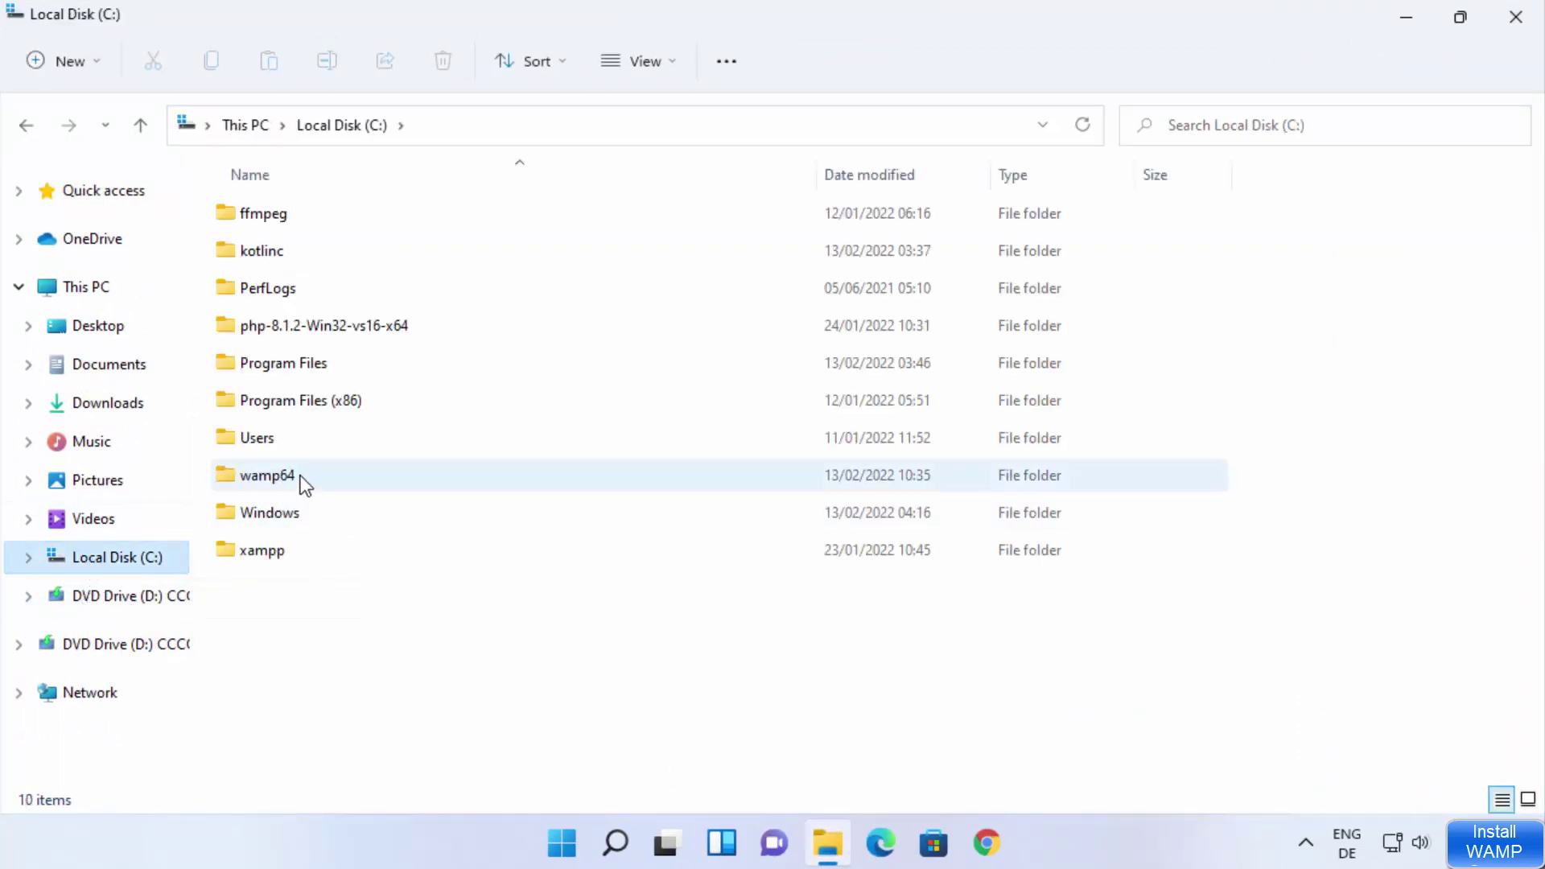
{"action": "left_click", "coordinate": [280, 481]}
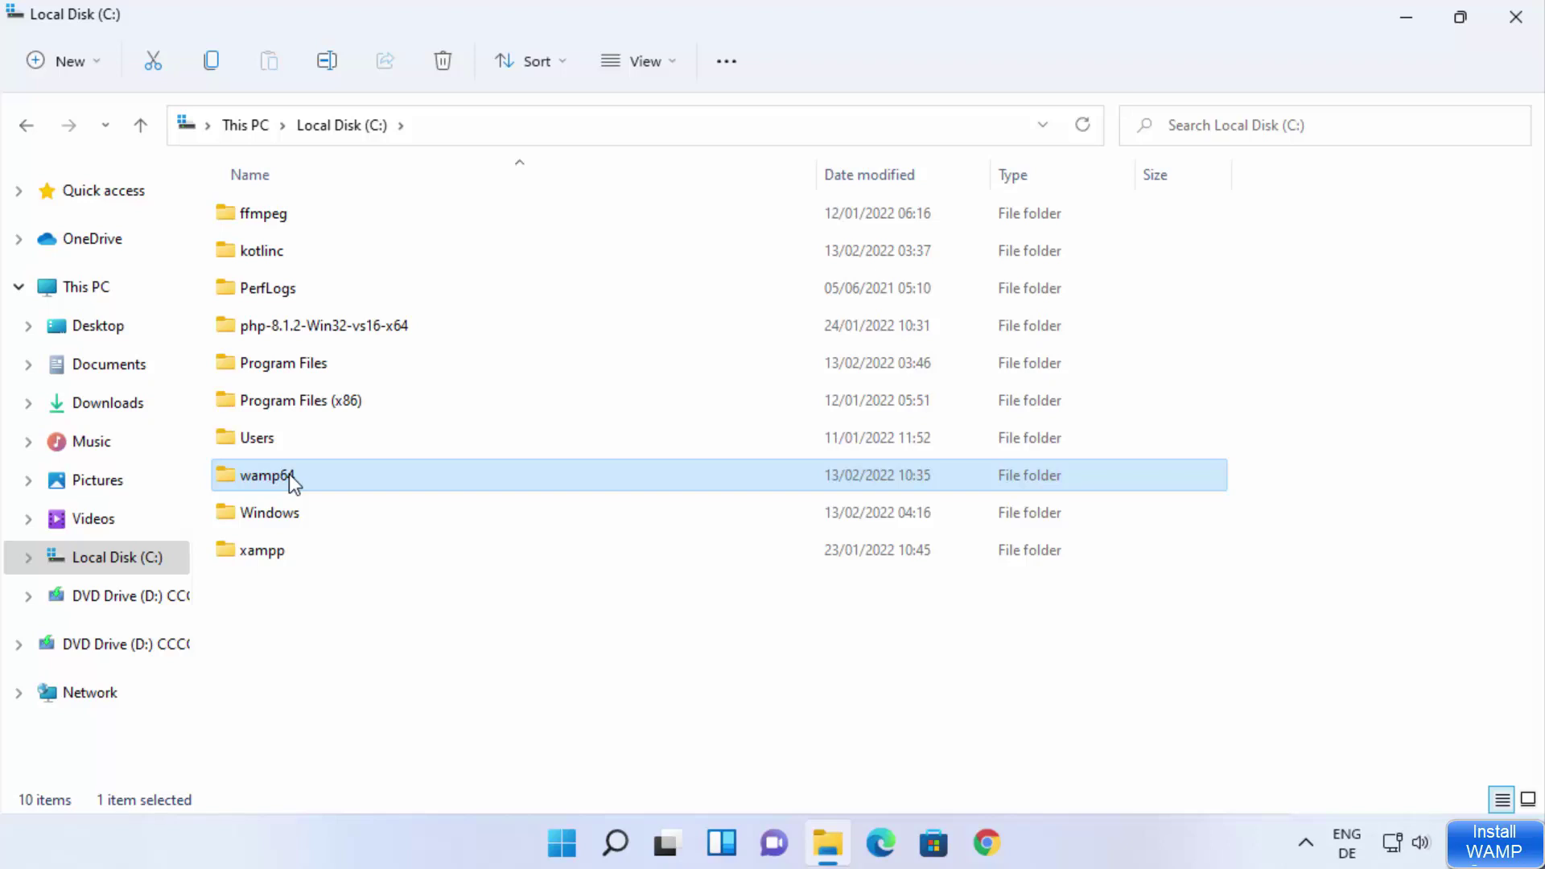
{"action": "right_click", "coordinate": [288, 475]}
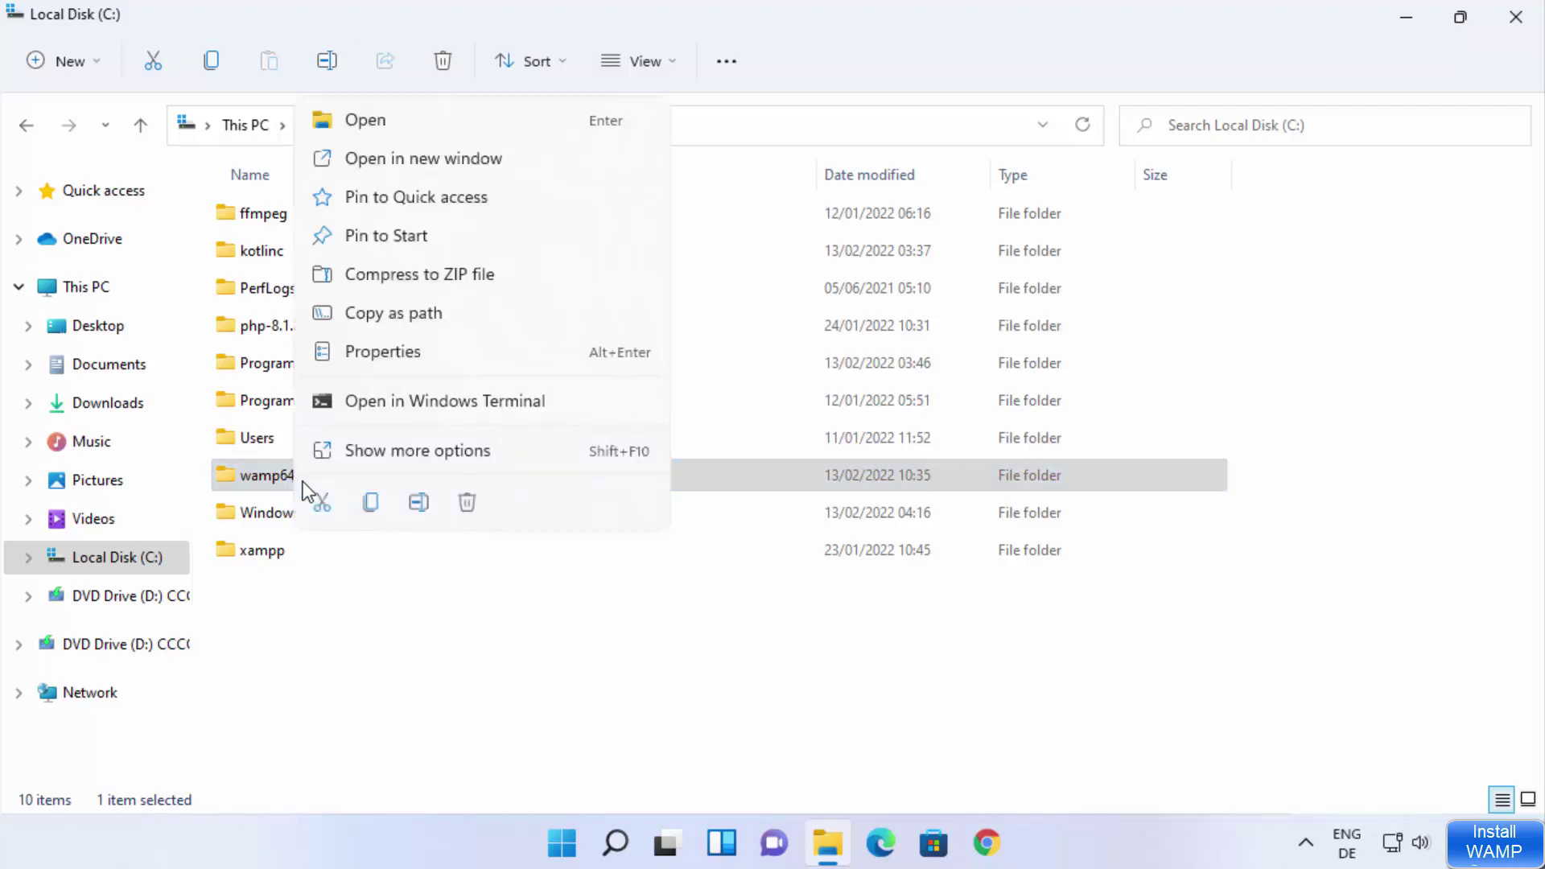
{"action": "left_click", "coordinate": [467, 503]}
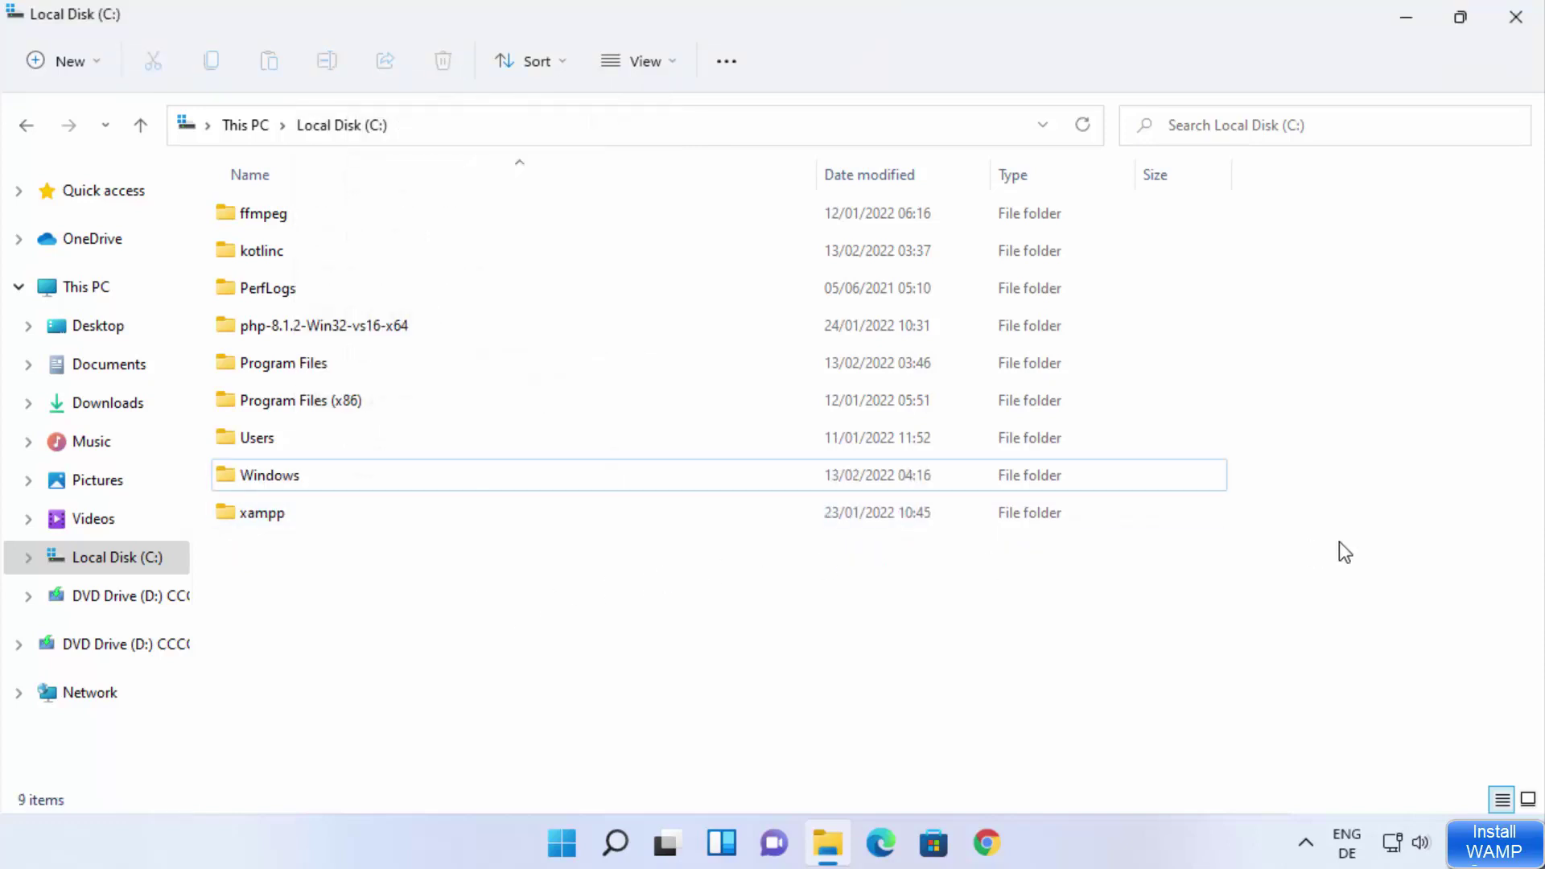
{"action": "left_click", "coordinate": [1408, 17]}
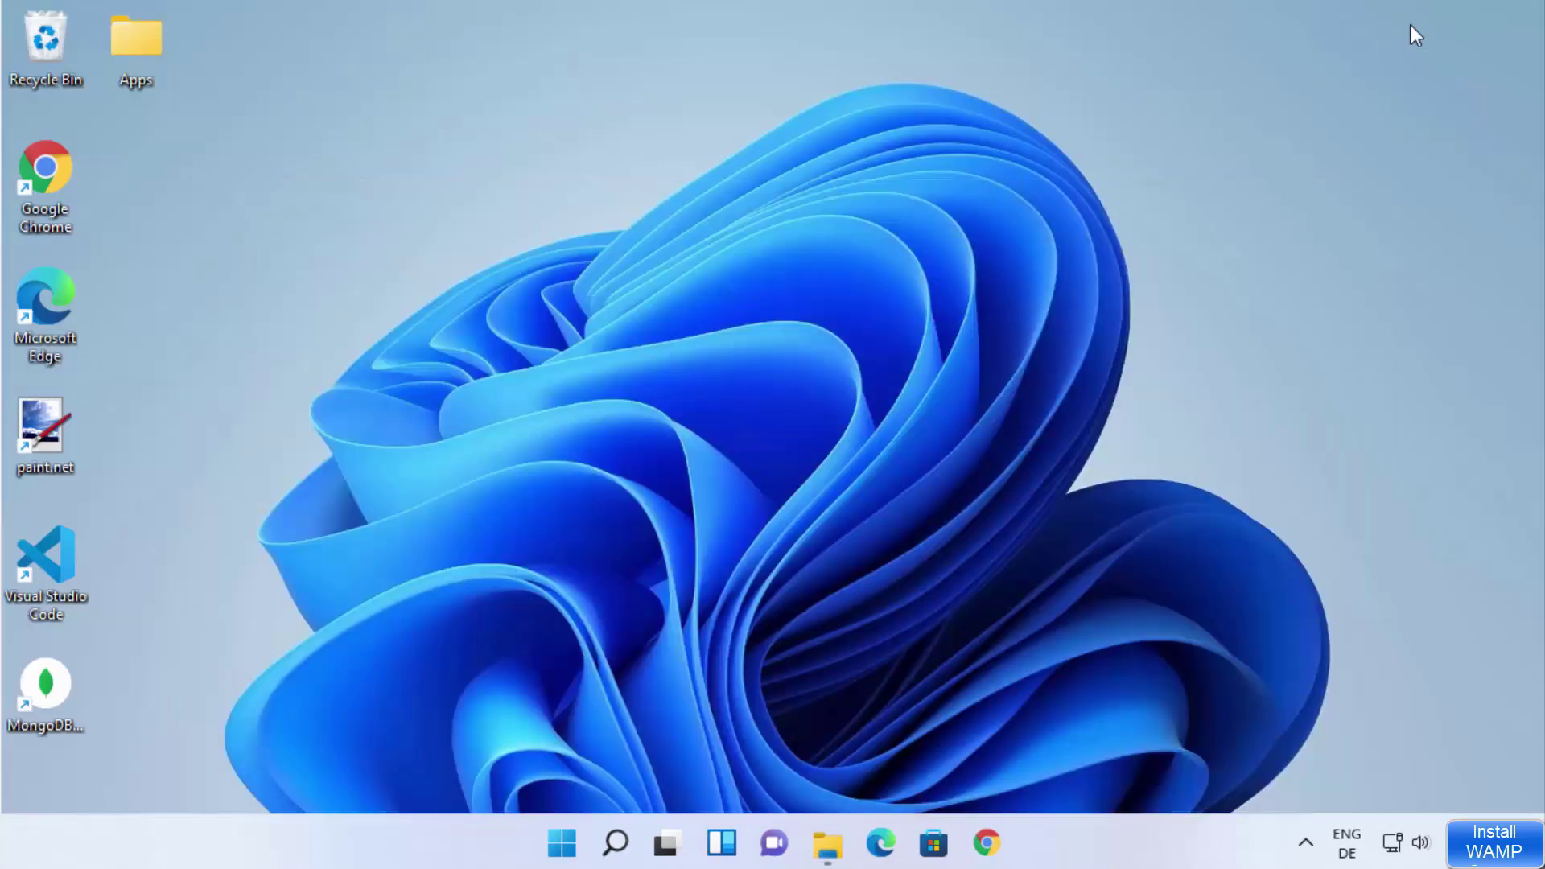
Step: Run wampserver3.2.6_x64.exe from the Downloads folder and allow it to make changes to the device
{"action": "left_click", "coordinate": [827, 842]}
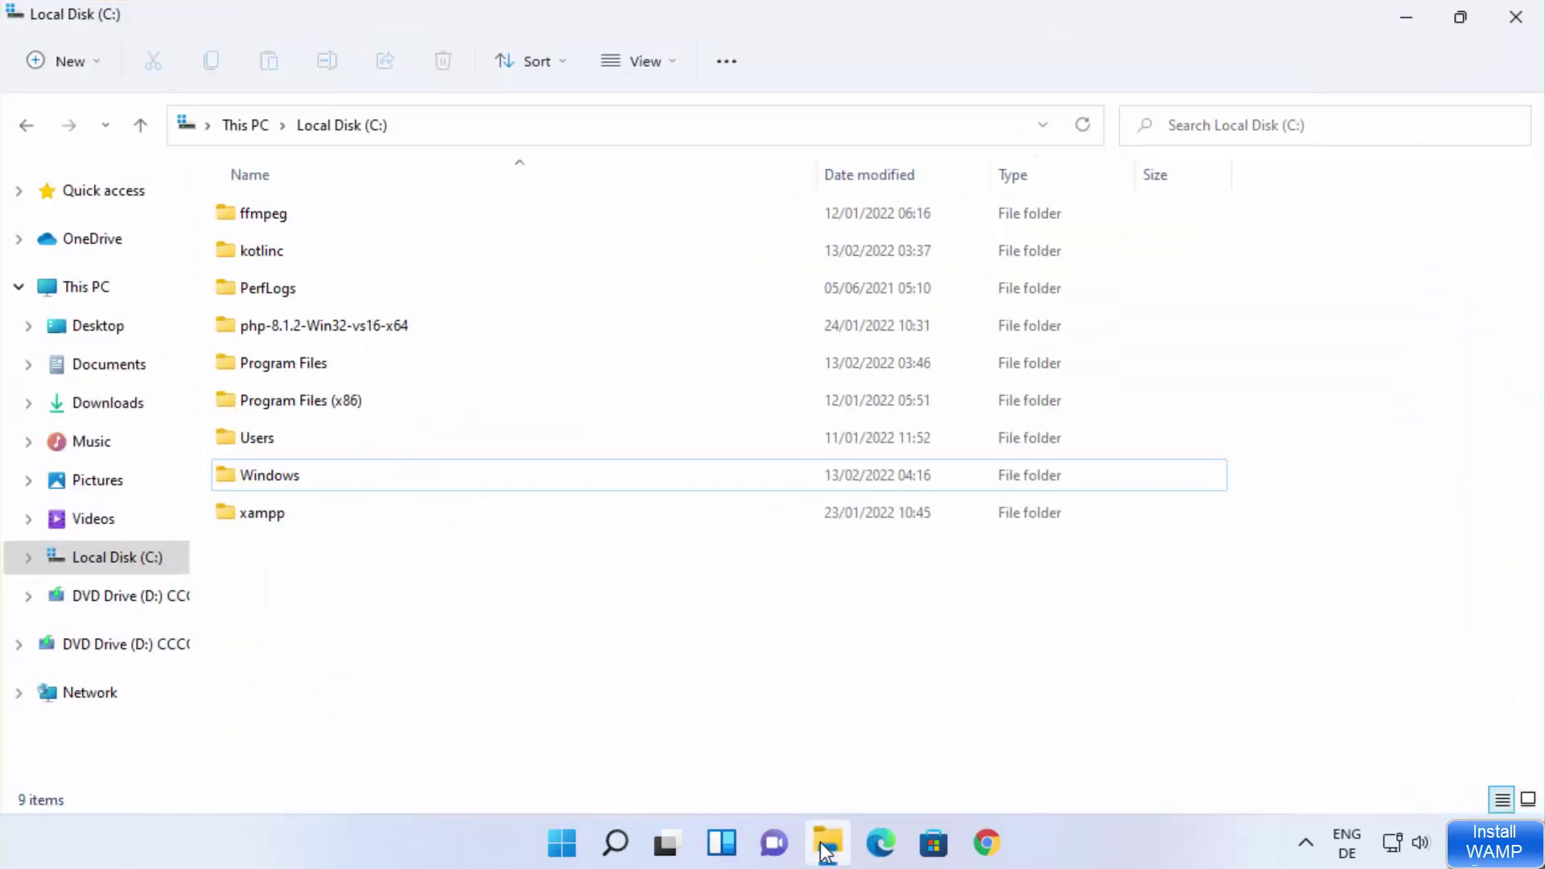
{"action": "left_click", "coordinate": [108, 403]}
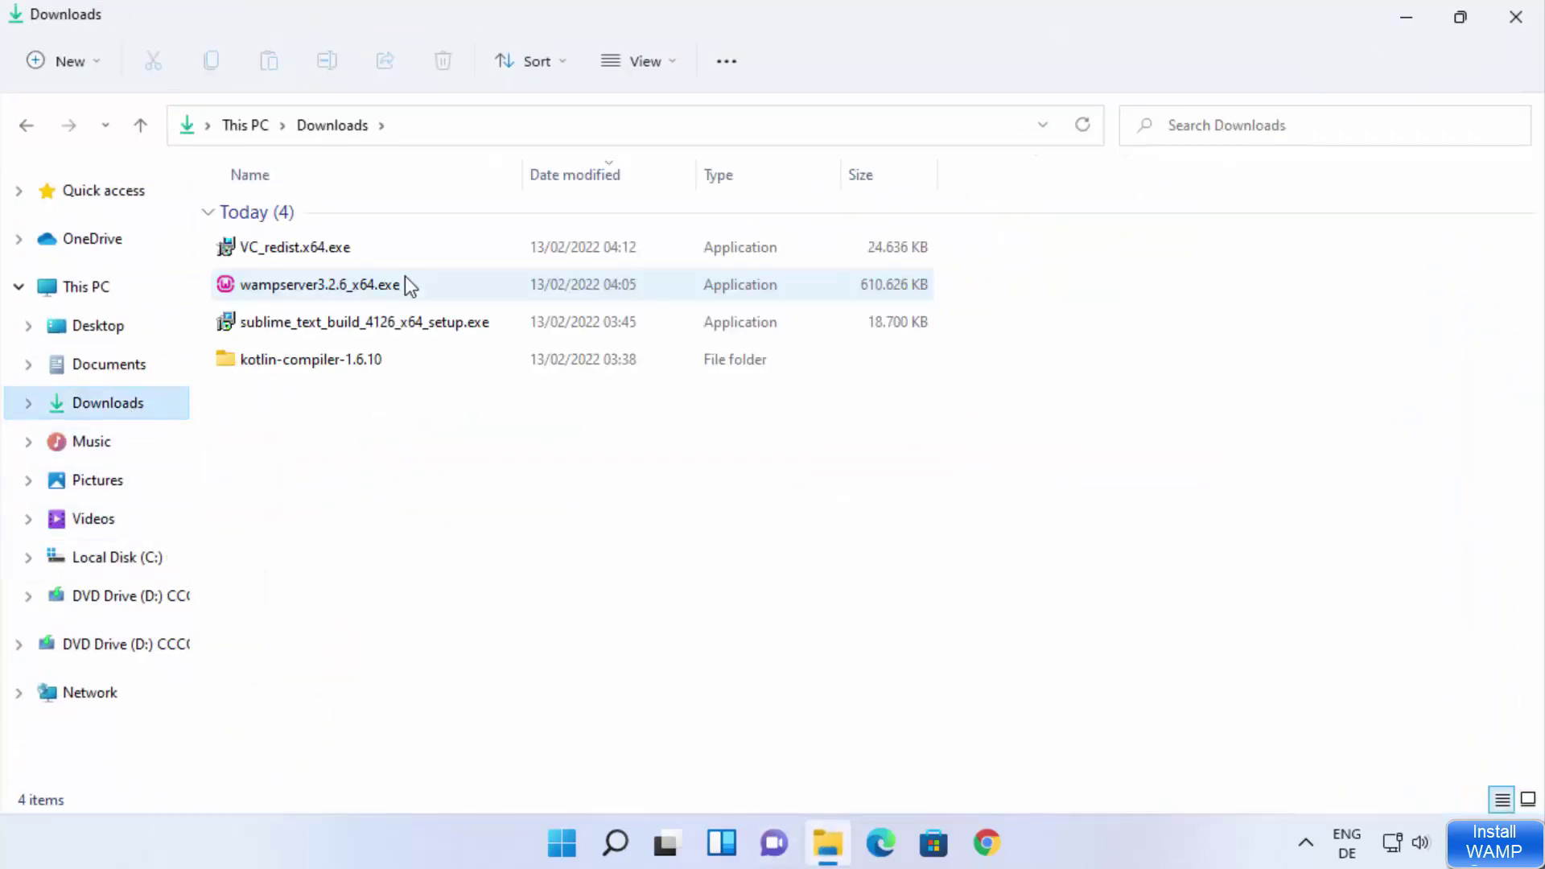
{"action": "double_click", "coordinate": [351, 298]}
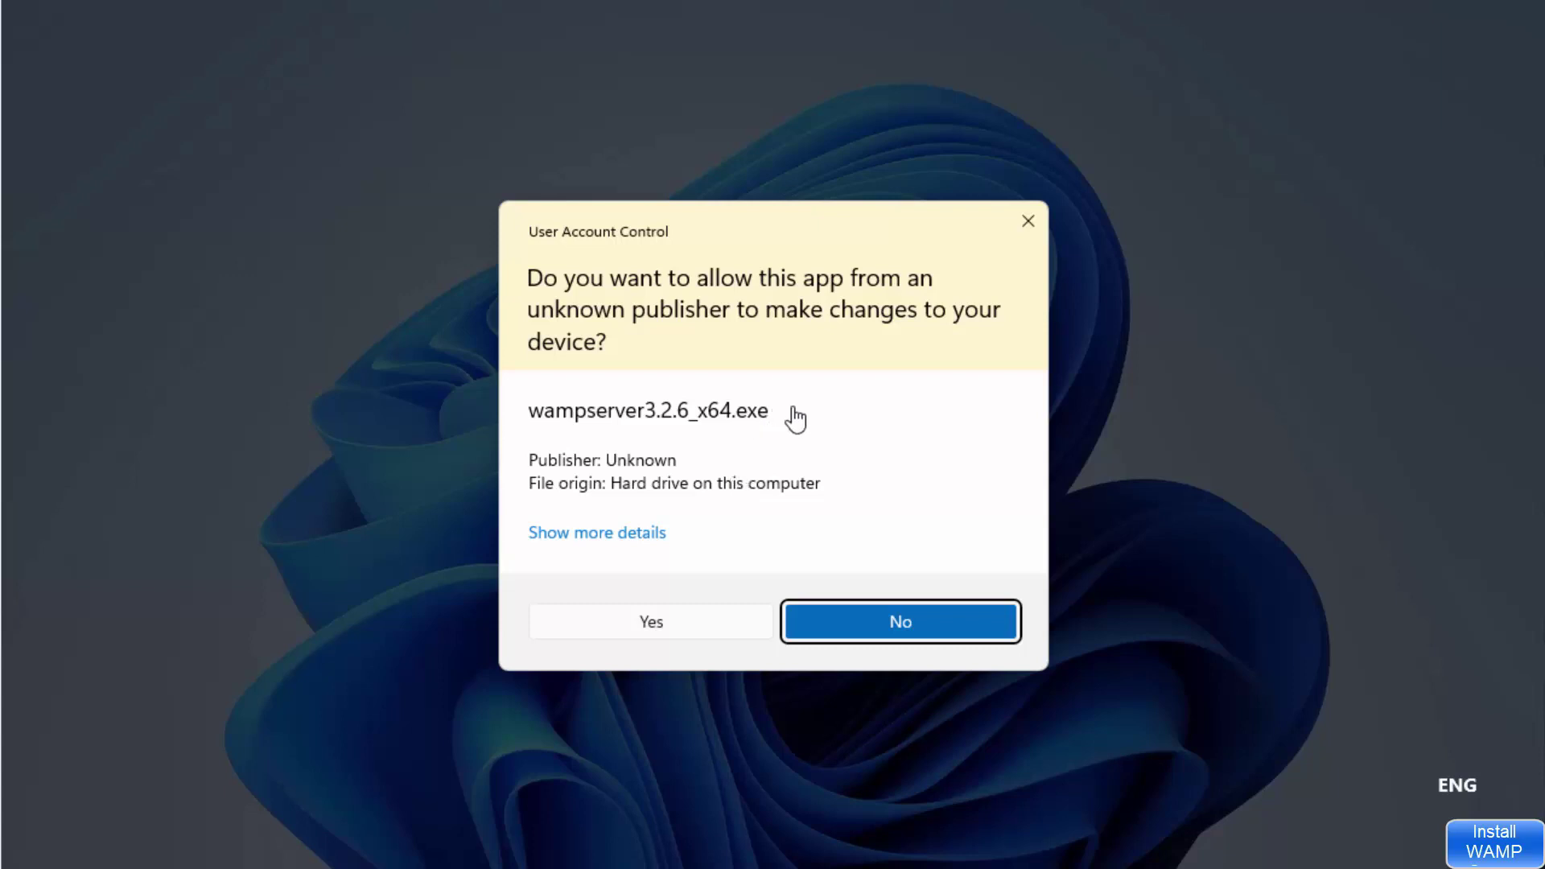
{"action": "left_click", "coordinate": [688, 626]}
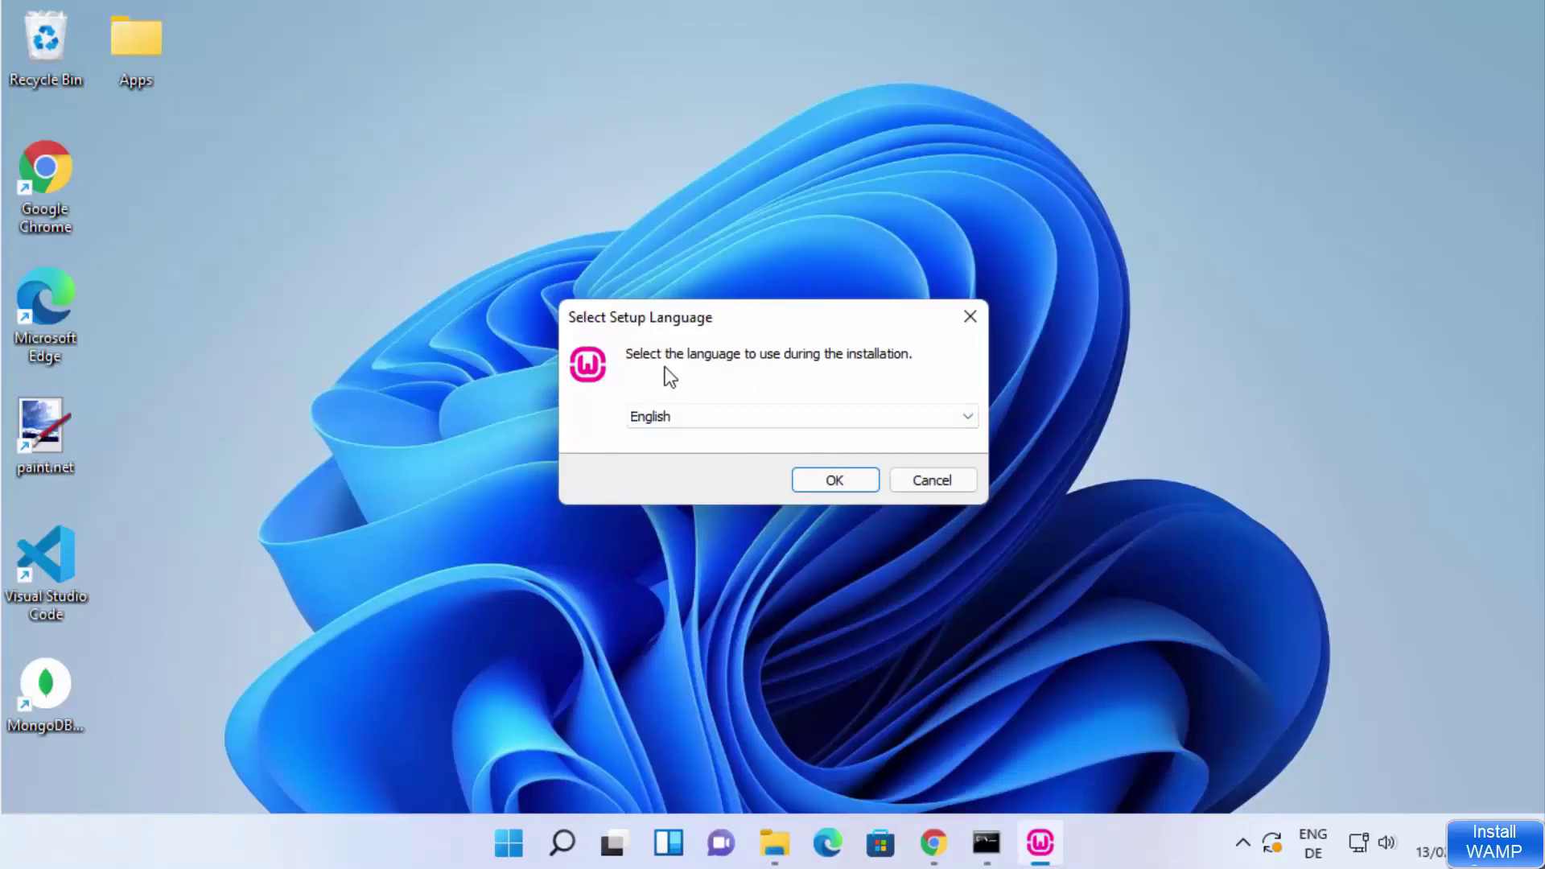
Step: Choose English as the setup language and continue to the license agreement
{"action": "left_click", "coordinate": [672, 414]}
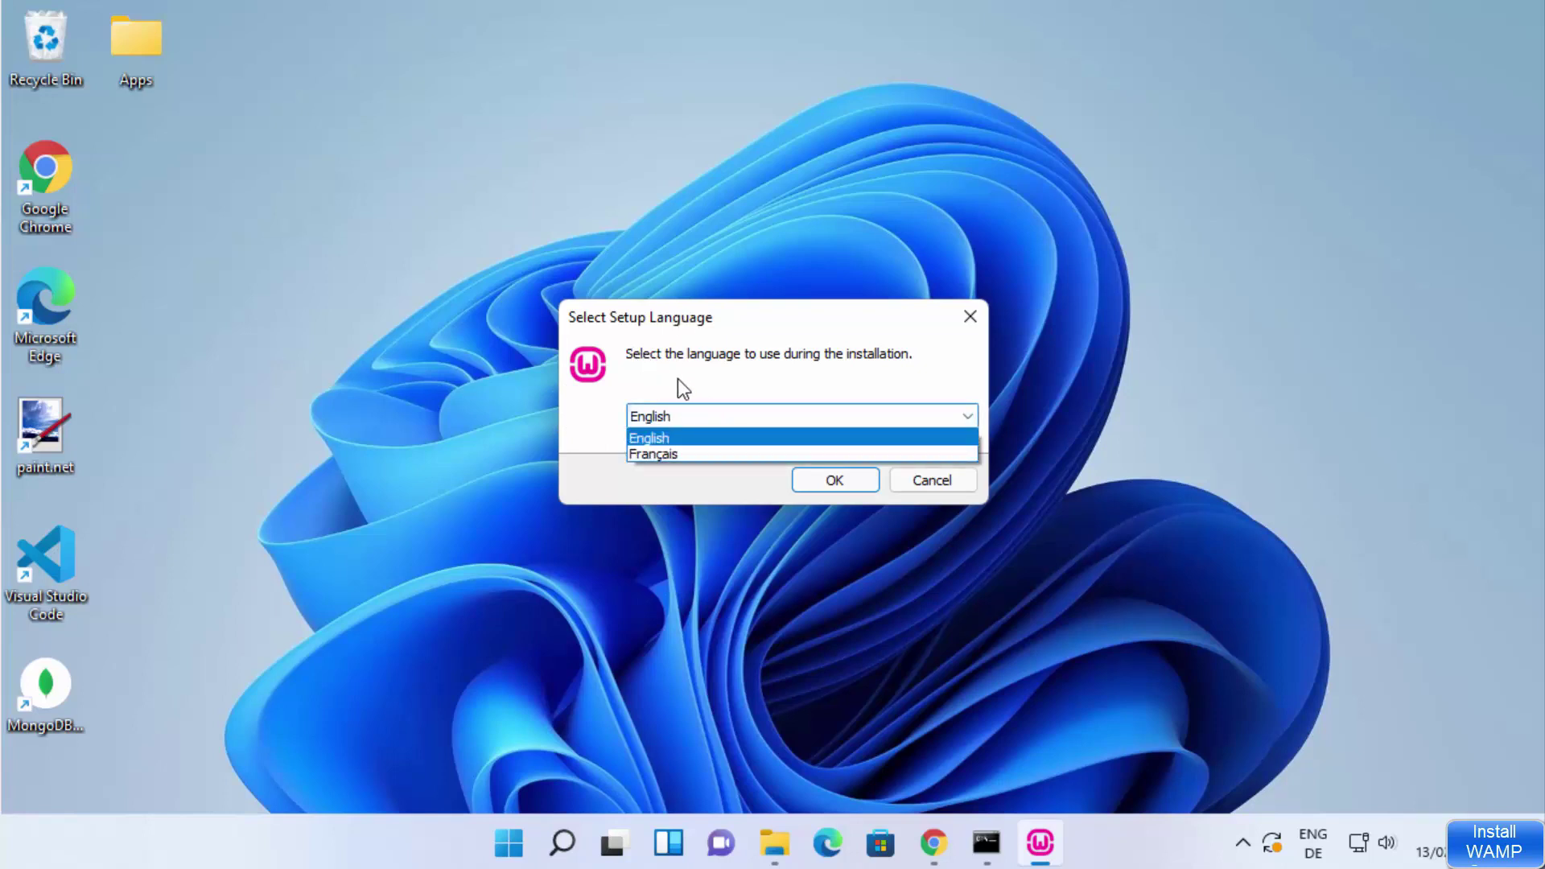
{"action": "left_click", "coordinate": [651, 439]}
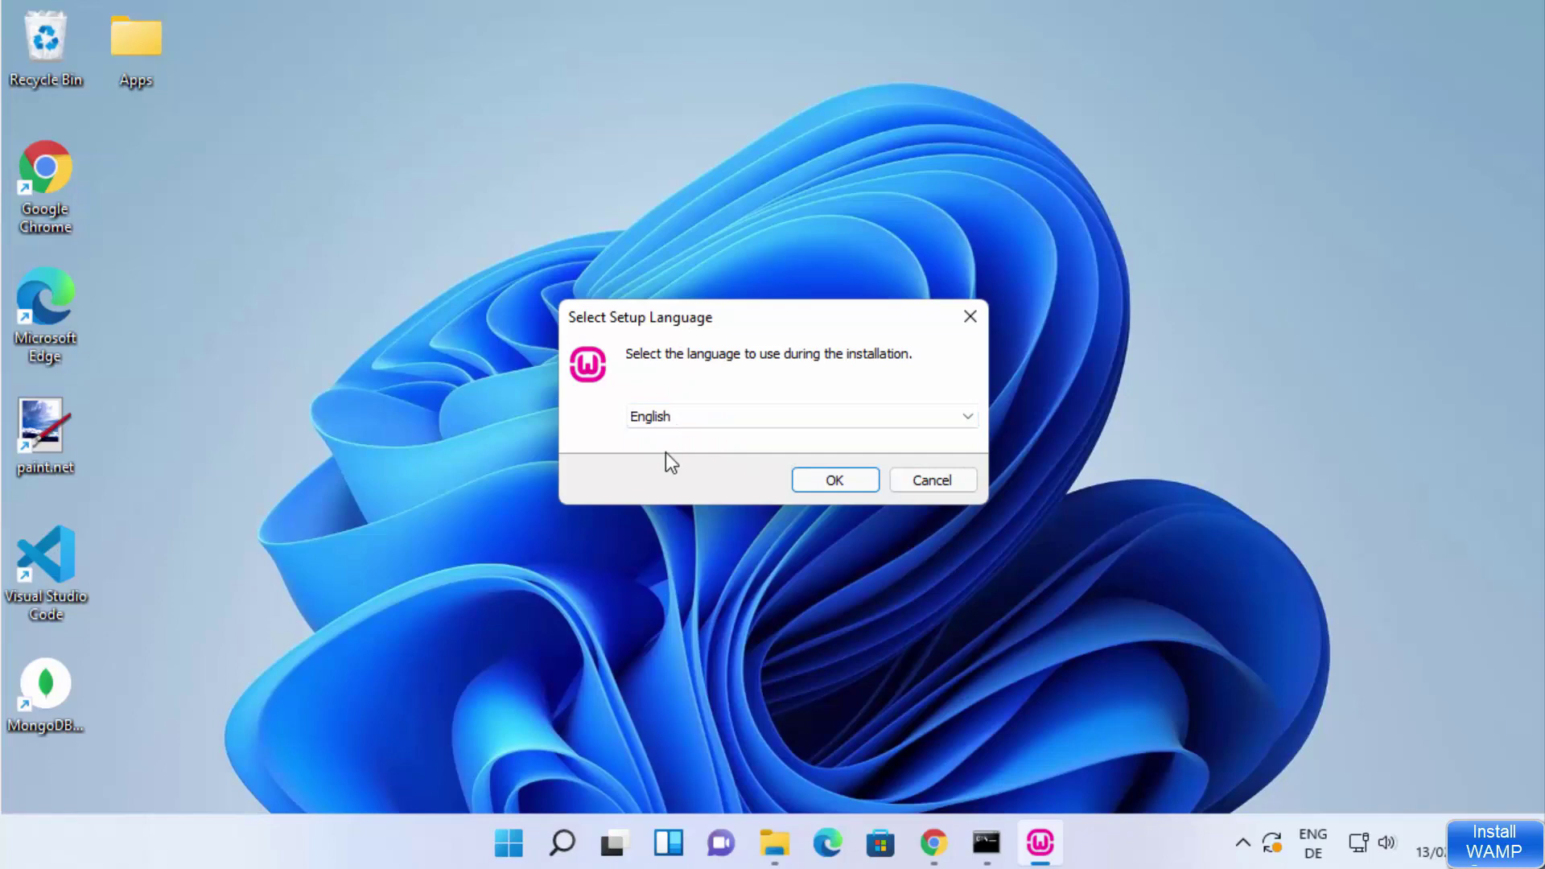
{"action": "left_click", "coordinate": [819, 477]}
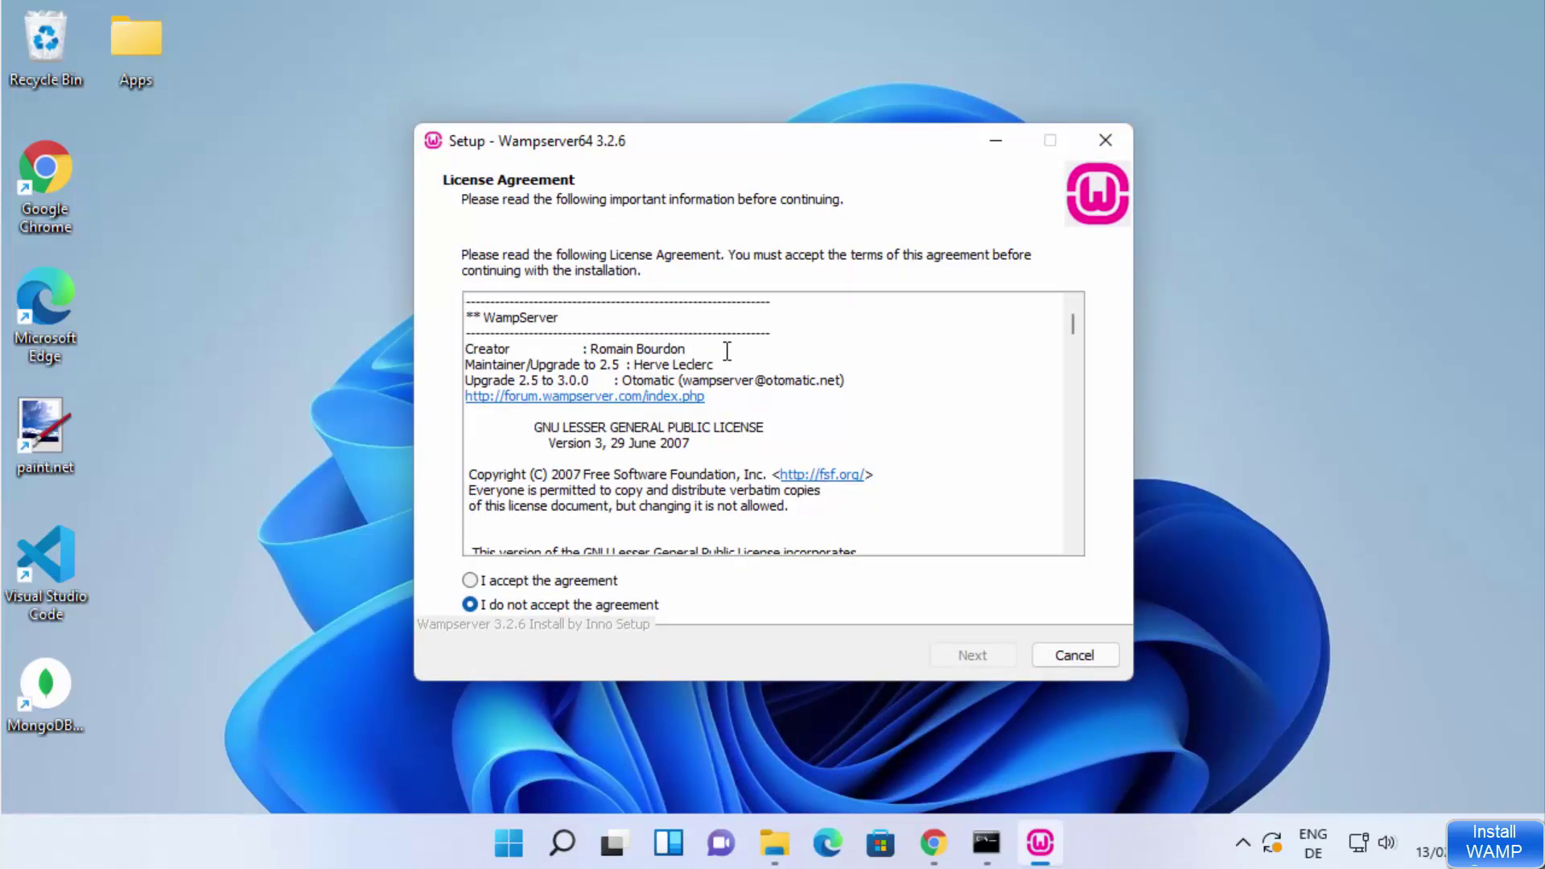
Step: Review and accept the Wampserver license agreement, then continue to the information page
{"action": "scroll", "coordinate": [723, 357], "scroll_direction": "down", "scroll_amount": 12}
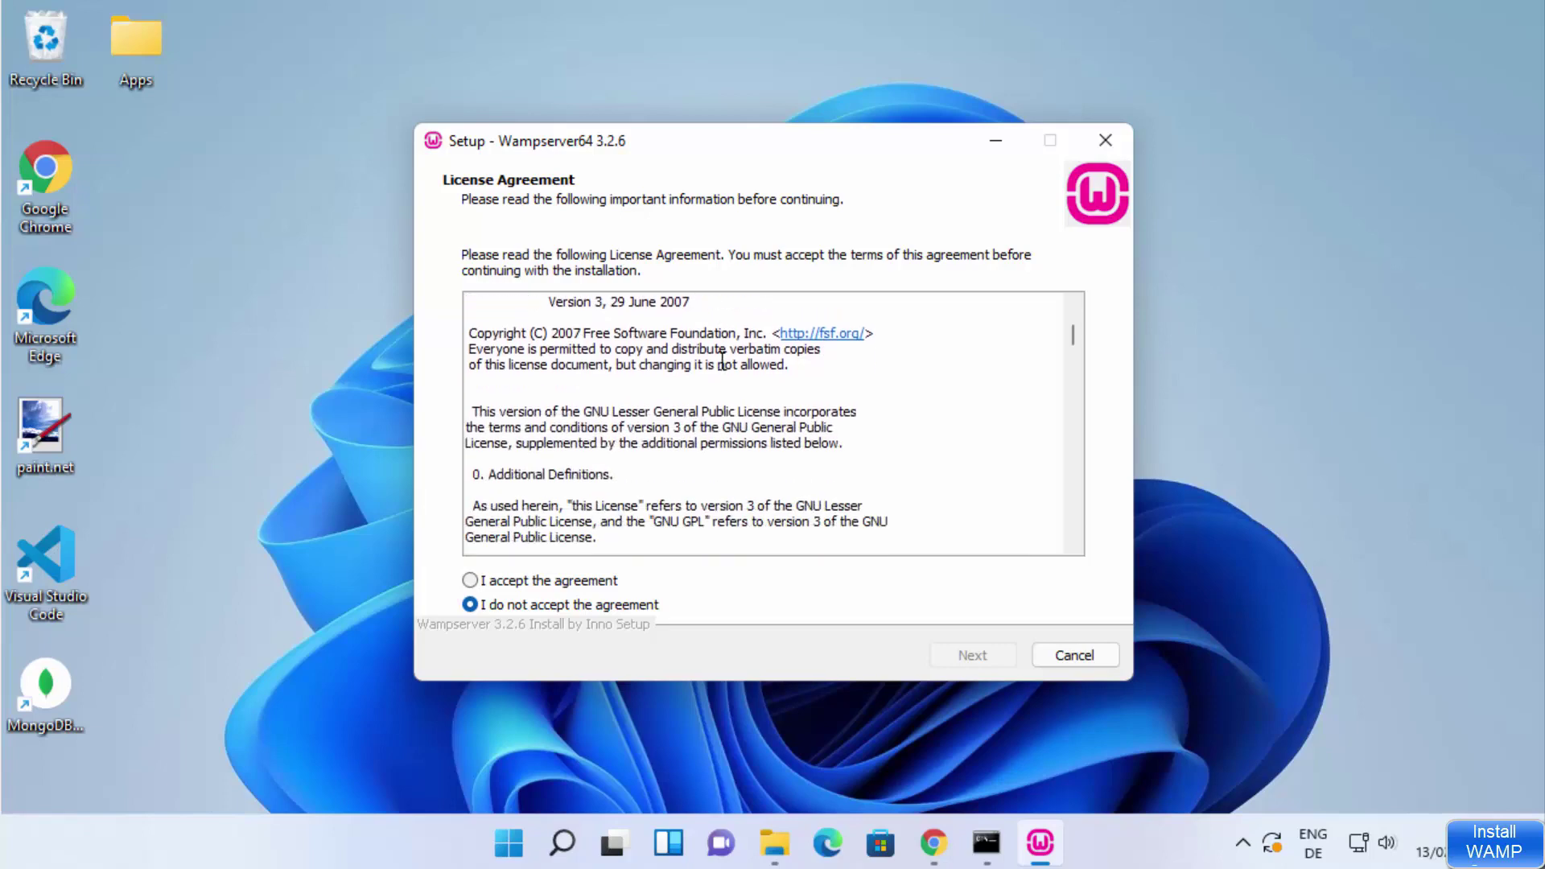
{"action": "scroll", "coordinate": [722, 362], "scroll_direction": "down", "scroll_amount": 10}
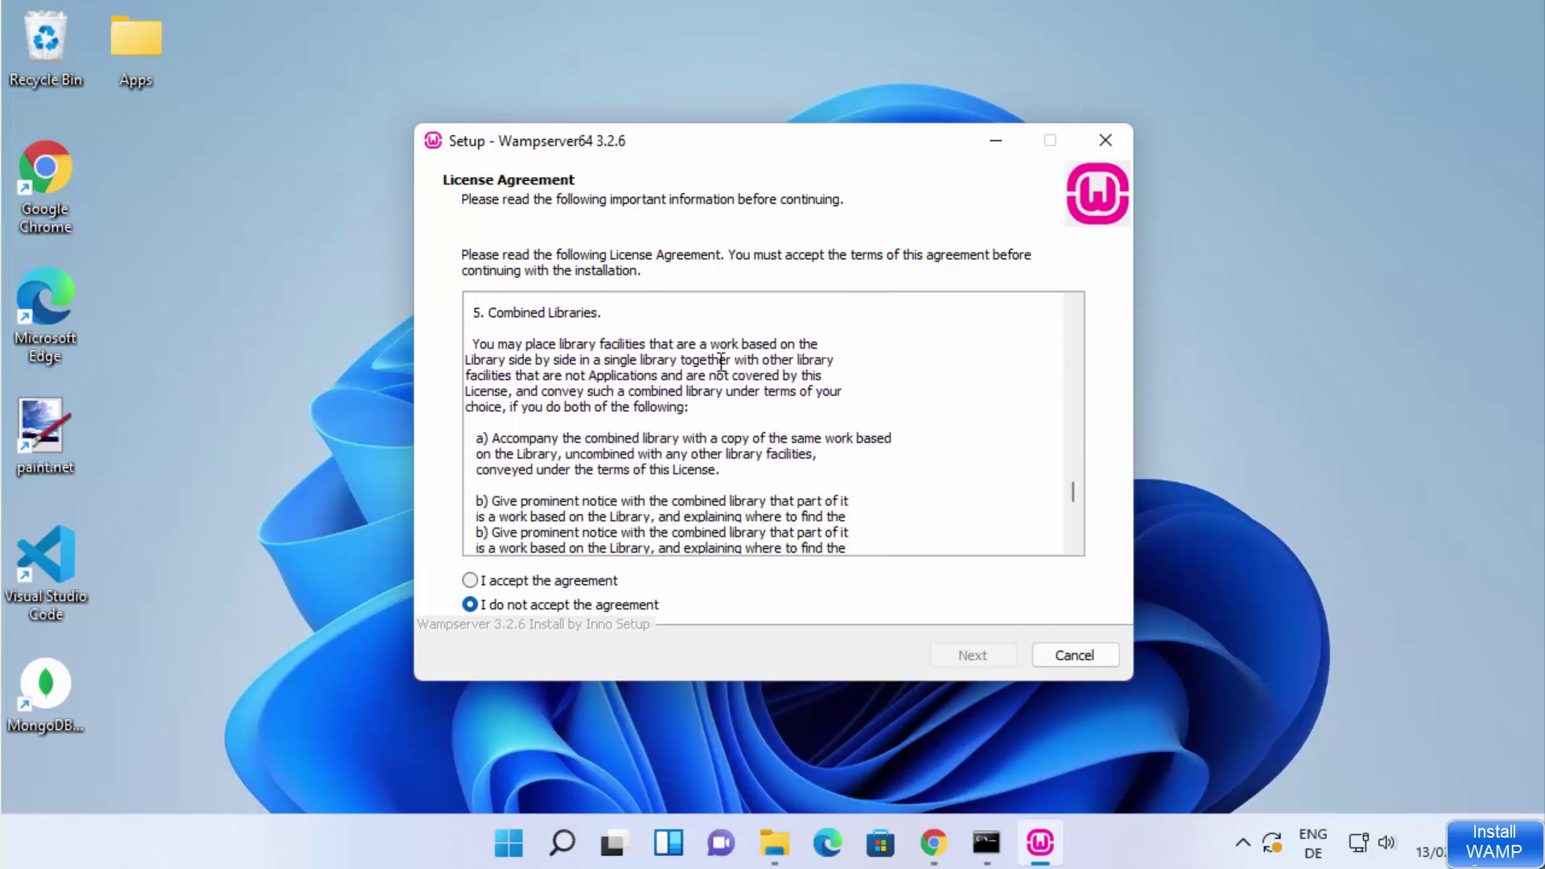
{"action": "left_click", "coordinate": [471, 586]}
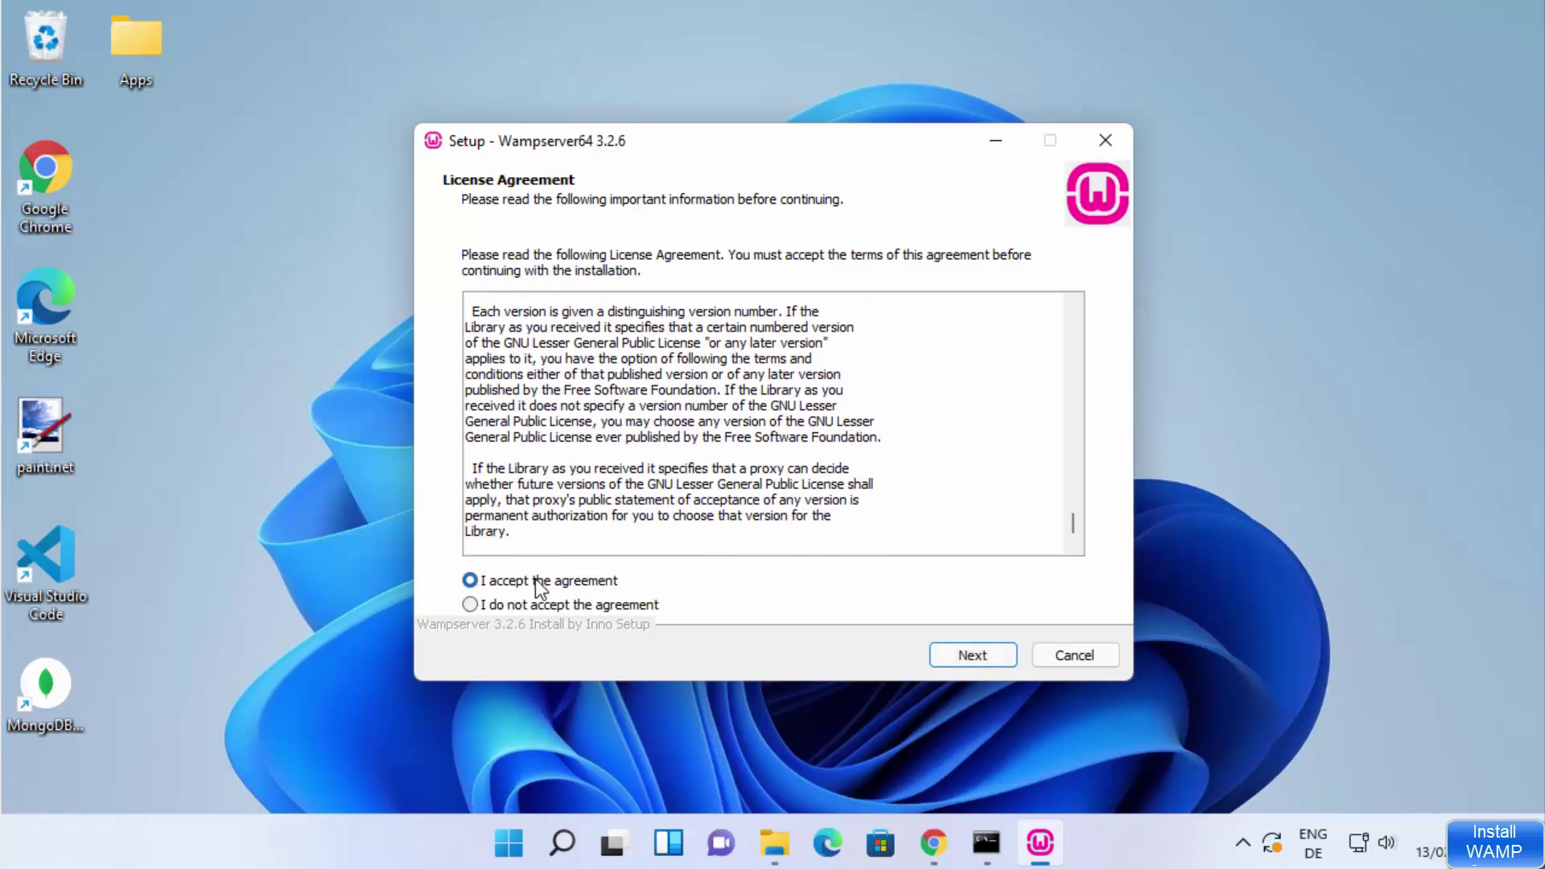
{"action": "left_click", "coordinate": [970, 655]}
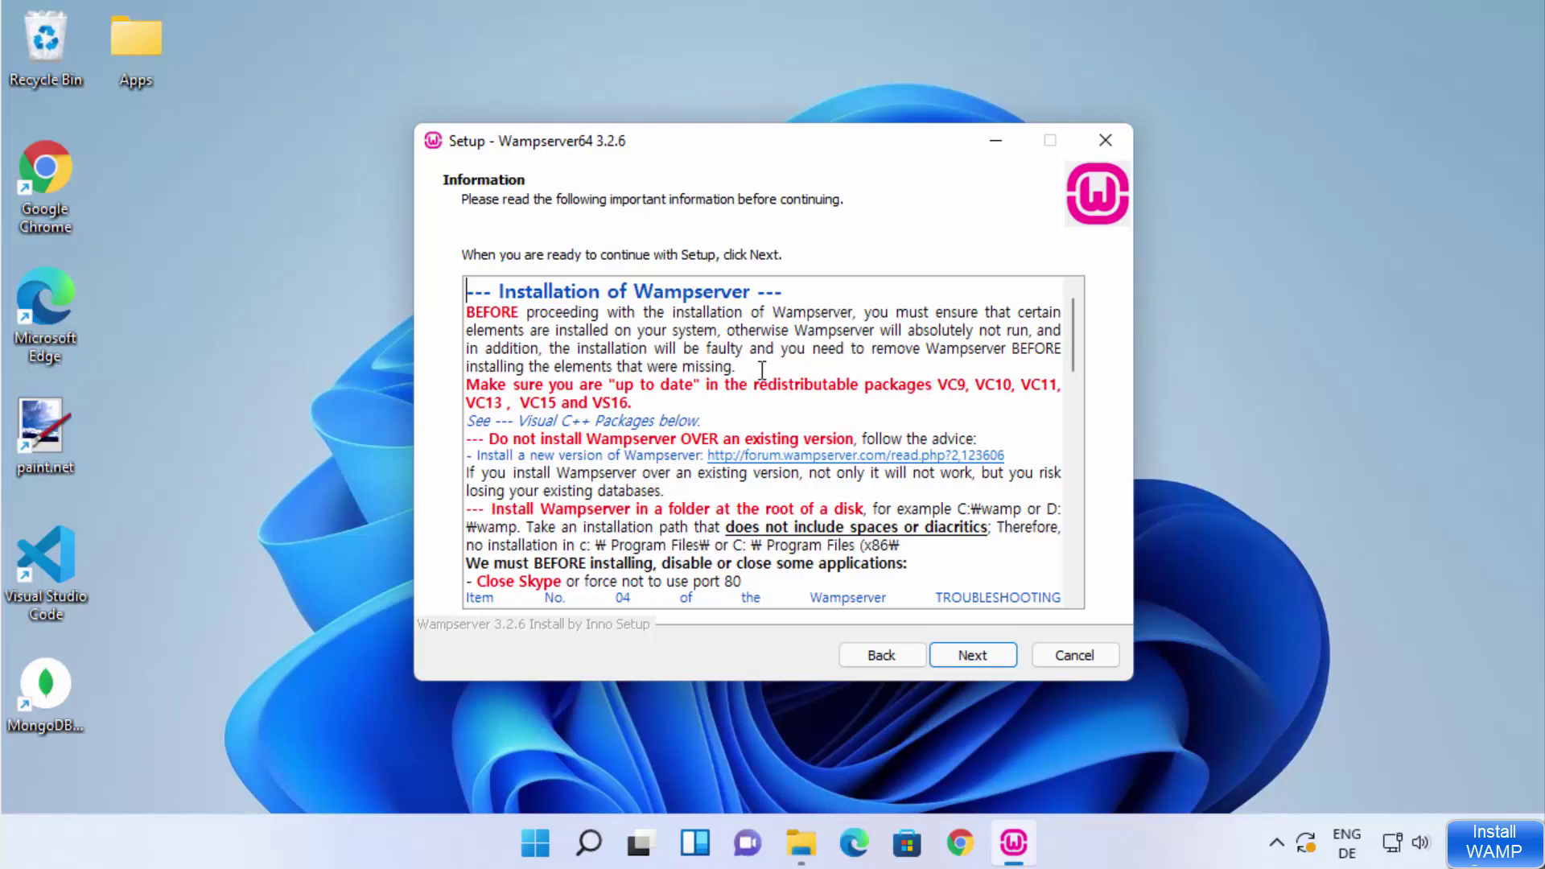
Step: Read the Wampserver installation prerequisites and the list of required Visual C++ packages on the setup's information page
{"action": "scroll", "coordinate": [712, 389], "scroll_direction": "down", "scroll_amount": 1}
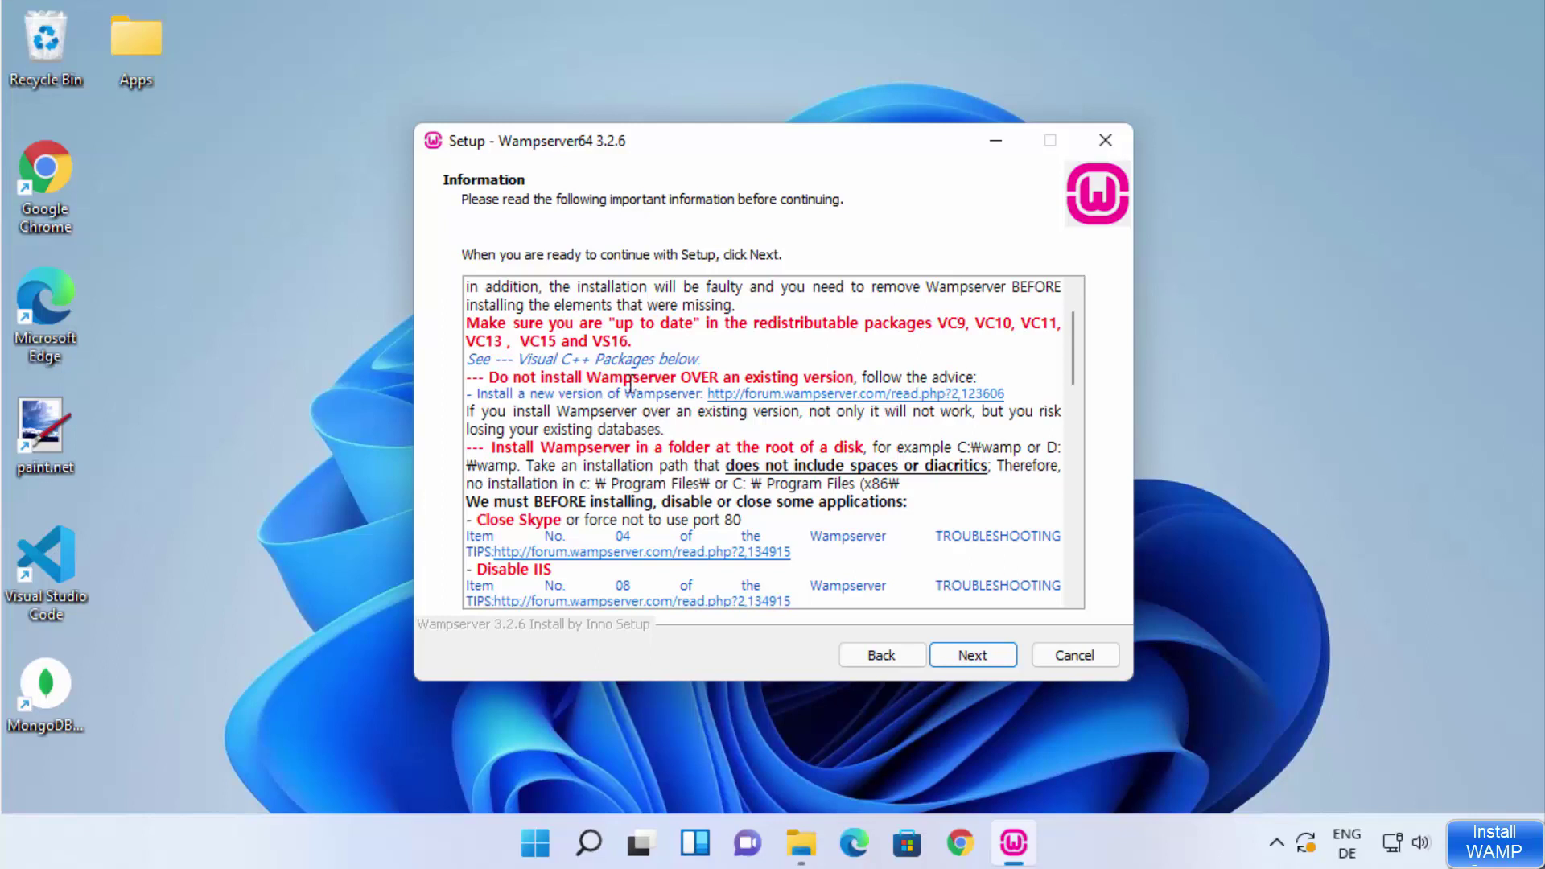
{"action": "scroll", "coordinate": [630, 383], "scroll_direction": "down", "scroll_amount": 2}
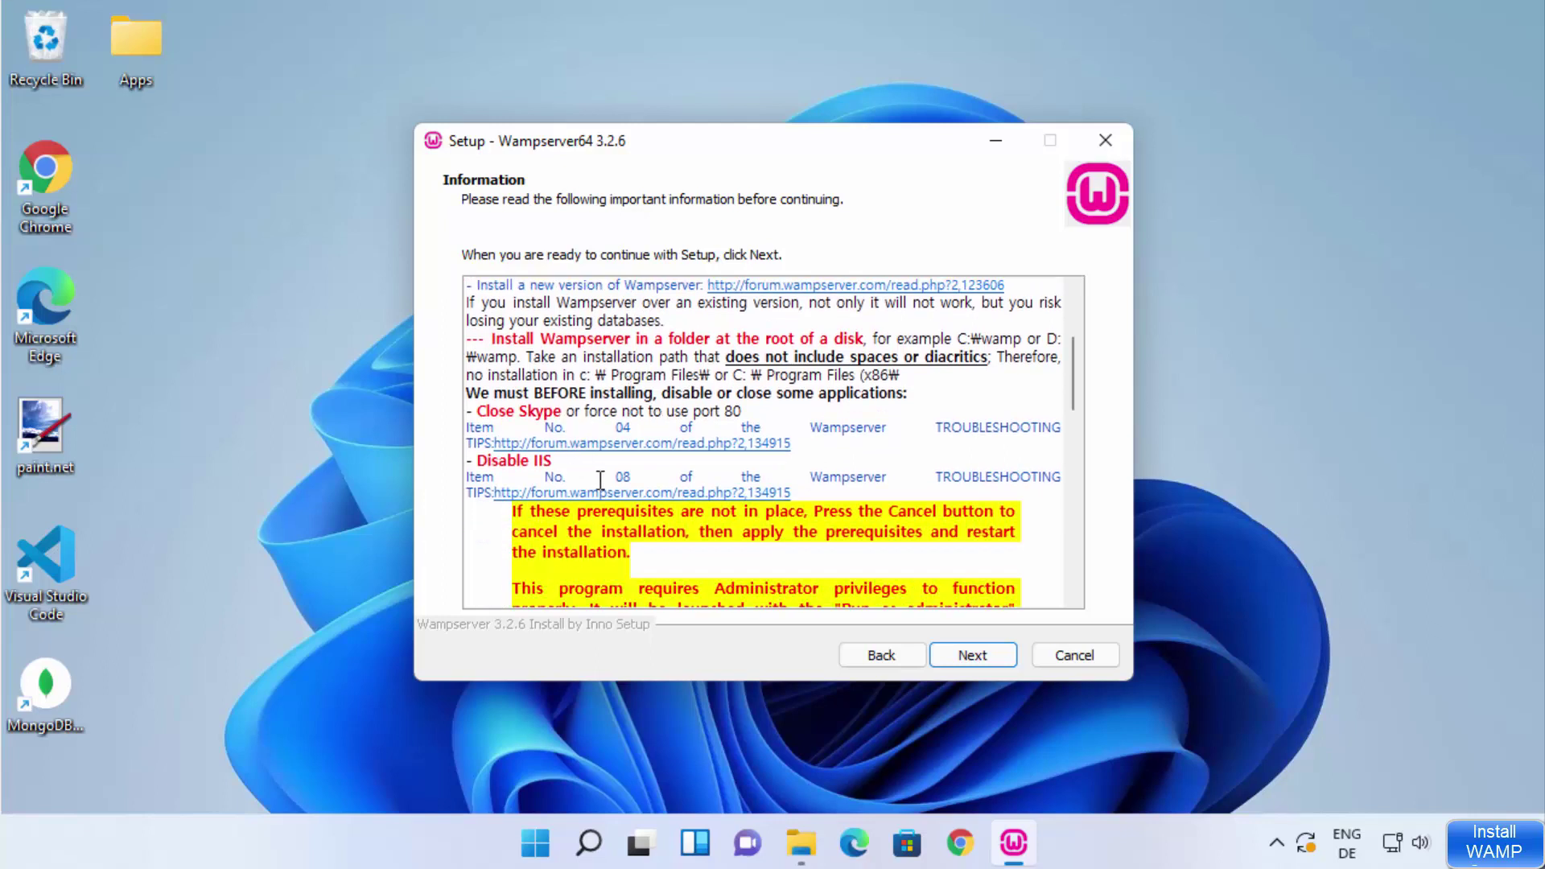
{"action": "scroll", "coordinate": [635, 457], "scroll_direction": "down", "scroll_amount": 2}
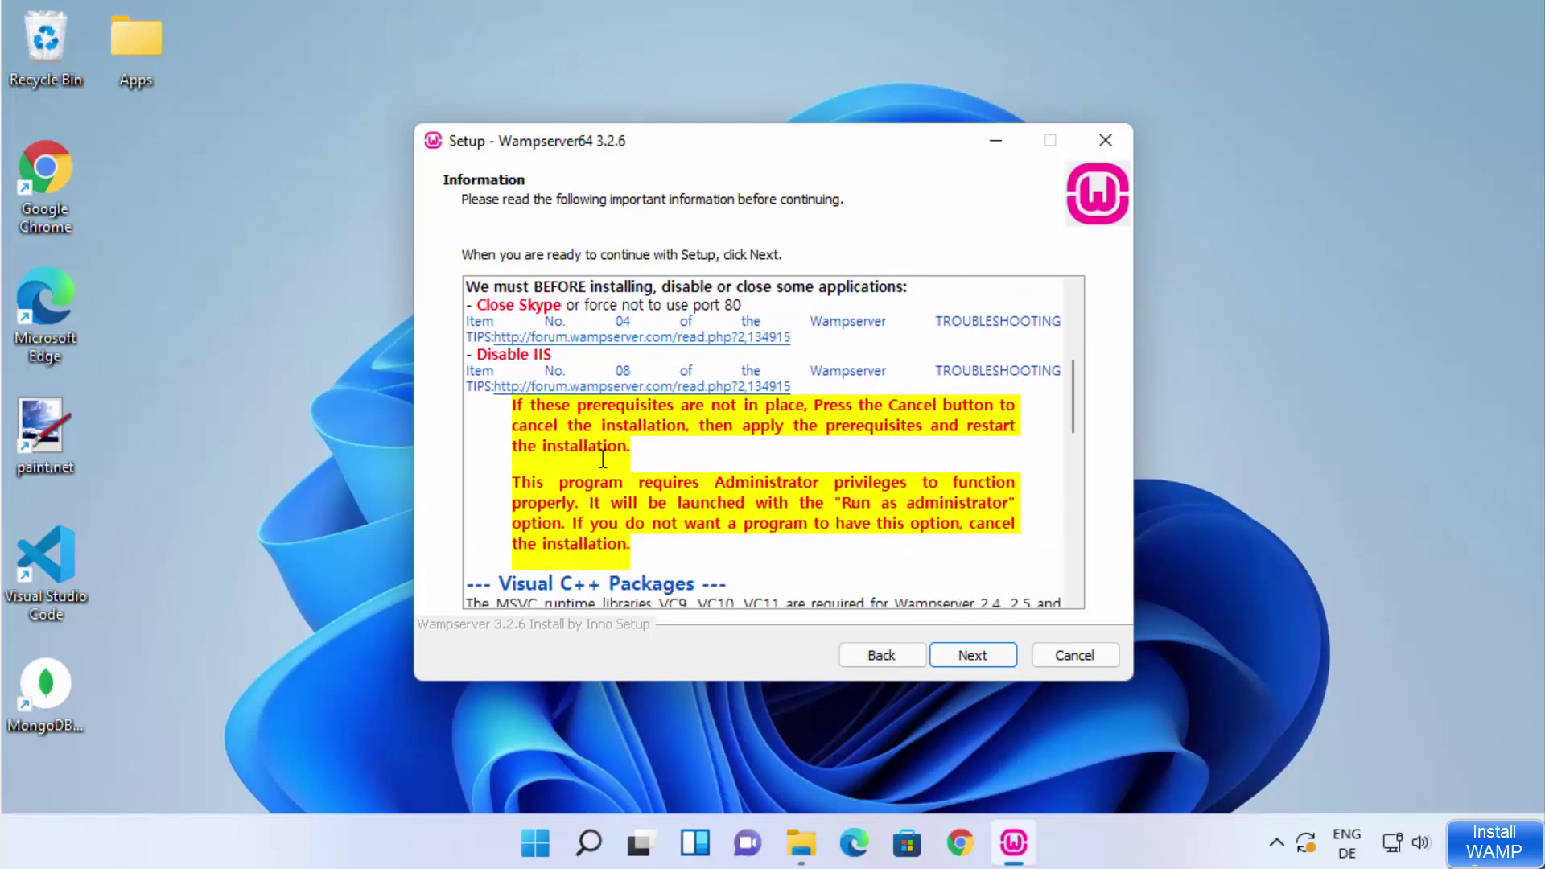
{"action": "scroll", "coordinate": [662, 433], "scroll_direction": "down", "scroll_amount": 2}
{"action": "scroll", "coordinate": [642, 459], "scroll_direction": "down", "scroll_amount": 2}
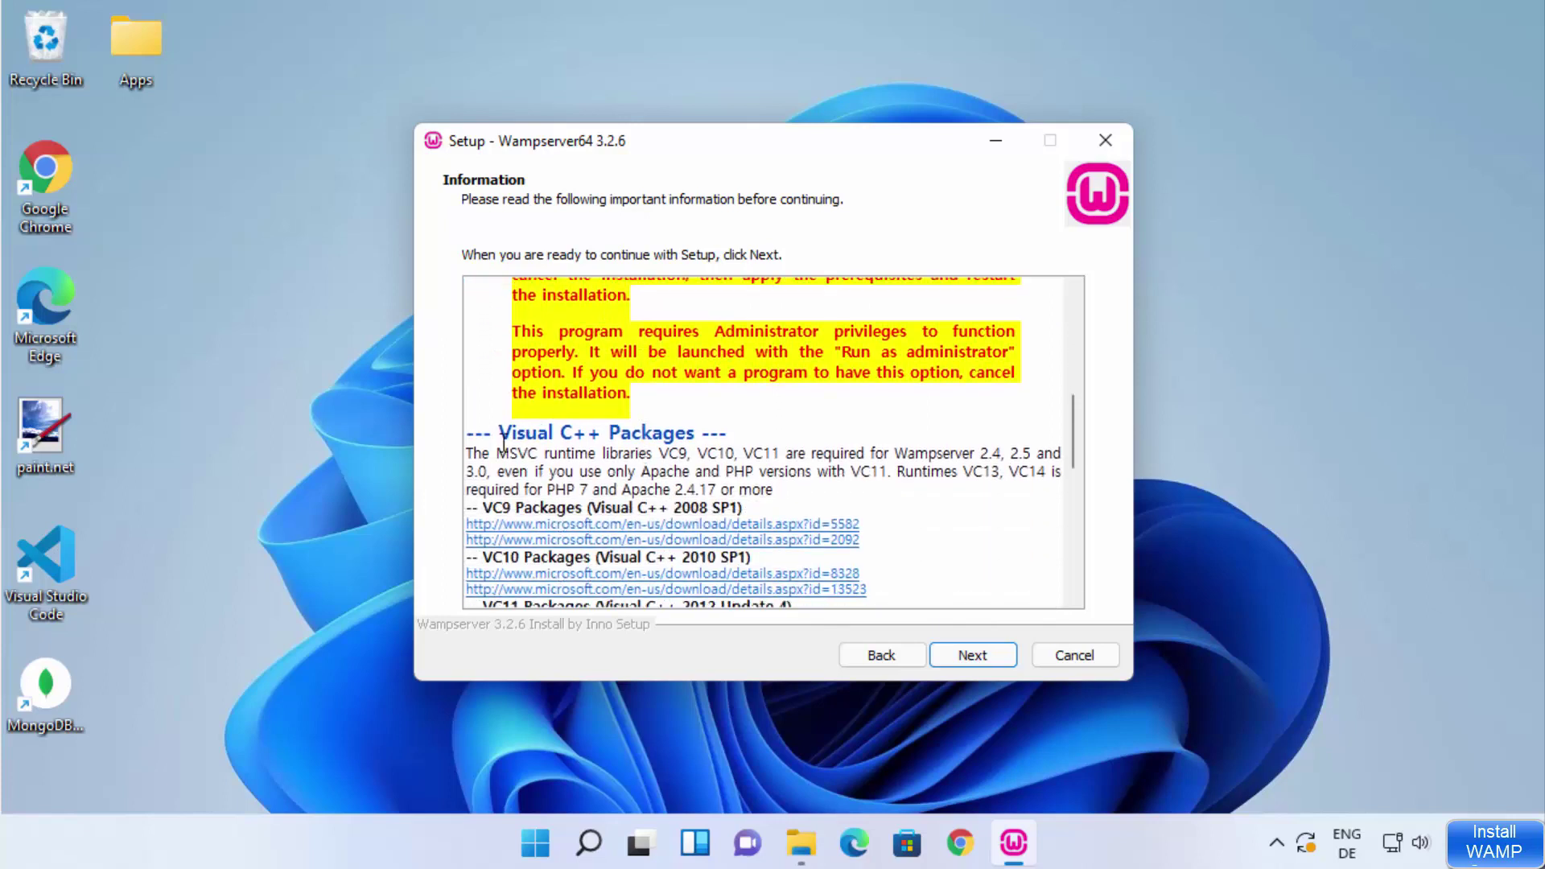
{"action": "left_click_drag", "start_coordinate": [501, 435], "coordinate": [668, 432]}
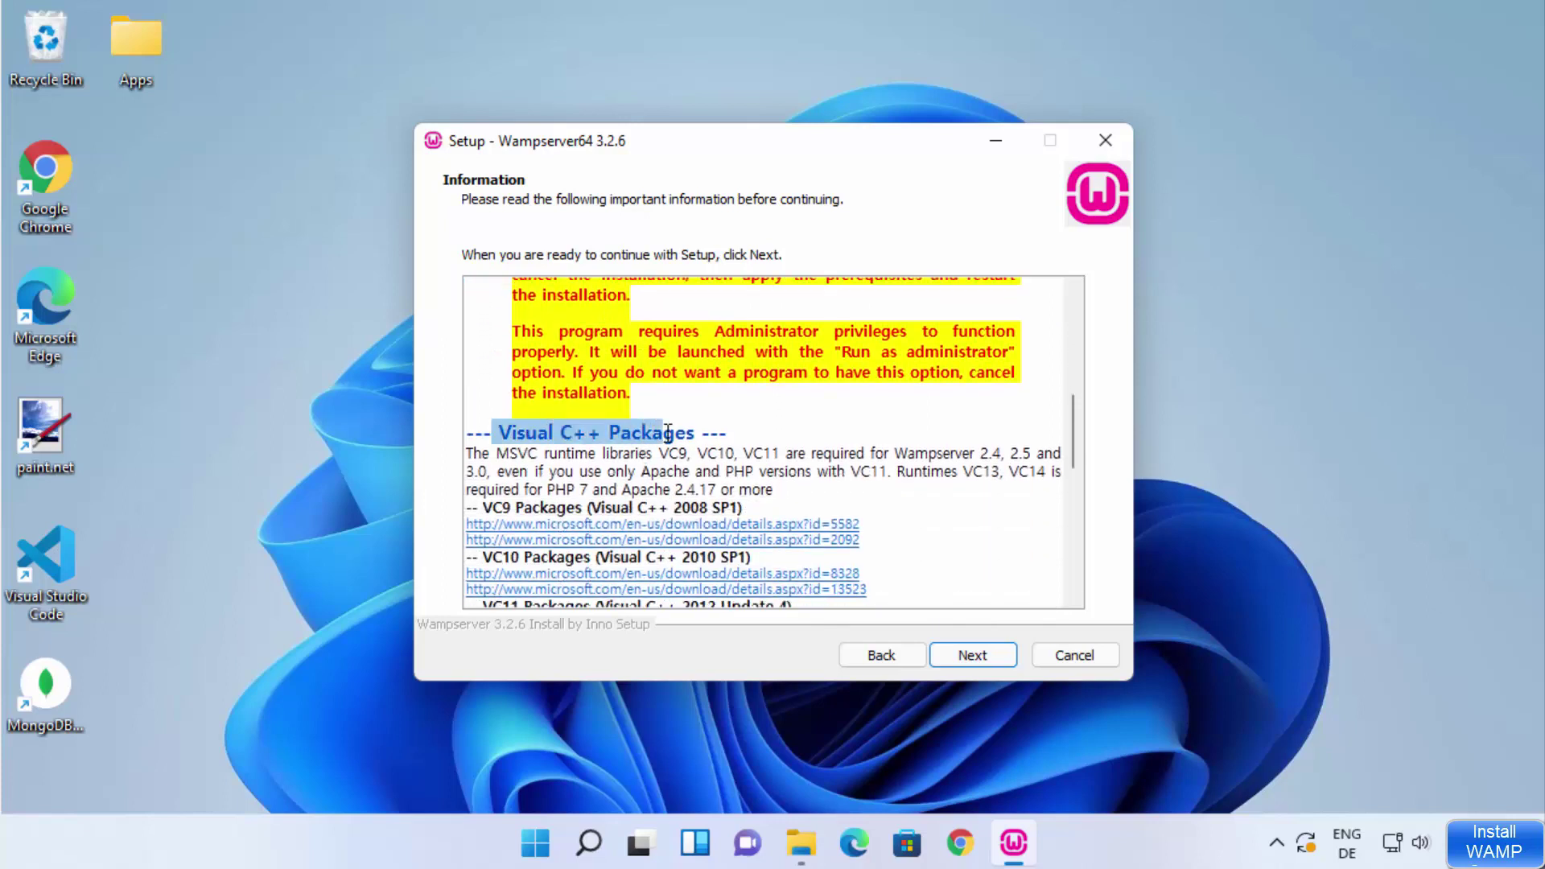
{"action": "scroll", "coordinate": [767, 459], "scroll_direction": "down", "scroll_amount": 2}
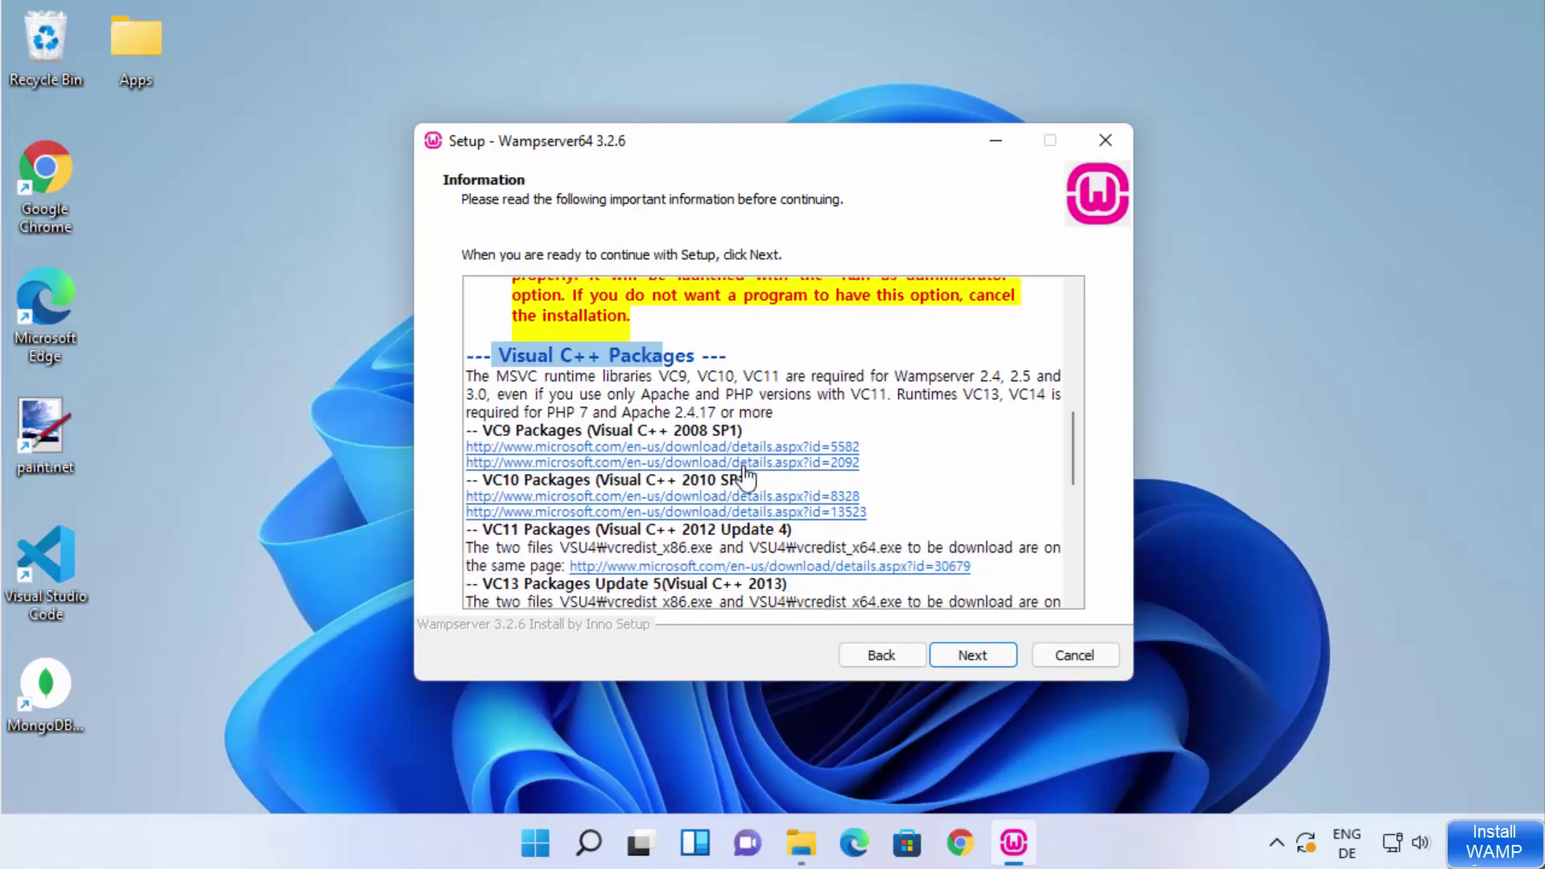
{"action": "scroll", "coordinate": [732, 509], "scroll_direction": "down", "scroll_amount": 2}
{"action": "scroll", "coordinate": [728, 508], "scroll_direction": "down", "scroll_amount": 3}
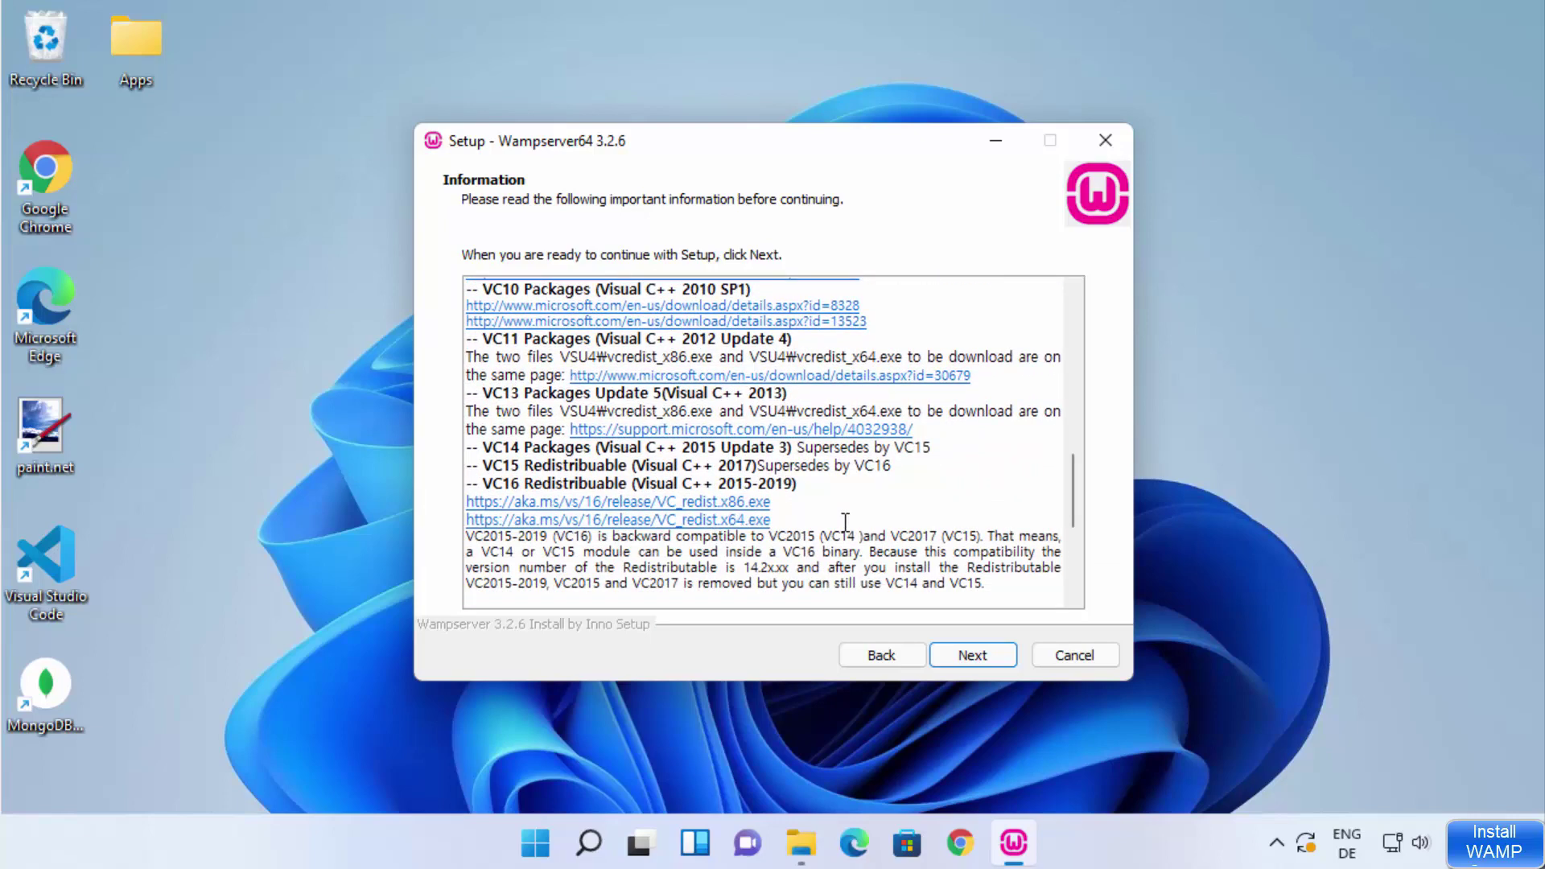
{"action": "scroll", "coordinate": [845, 522], "scroll_direction": "up", "scroll_amount": 1}
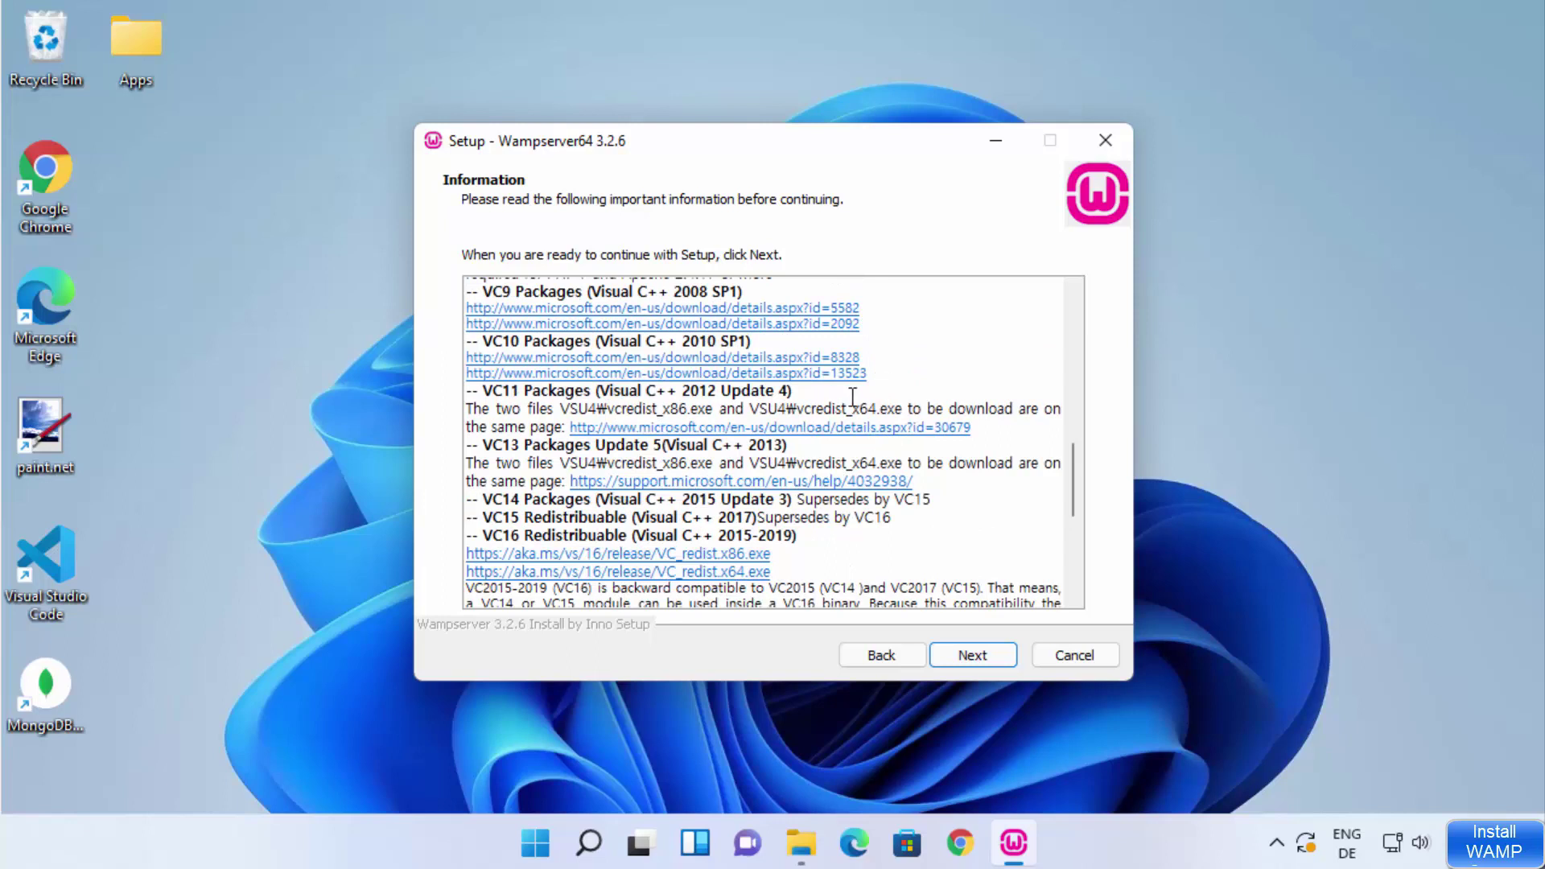
{"action": "scroll", "coordinate": [853, 397], "scroll_direction": "up", "scroll_amount": 1}
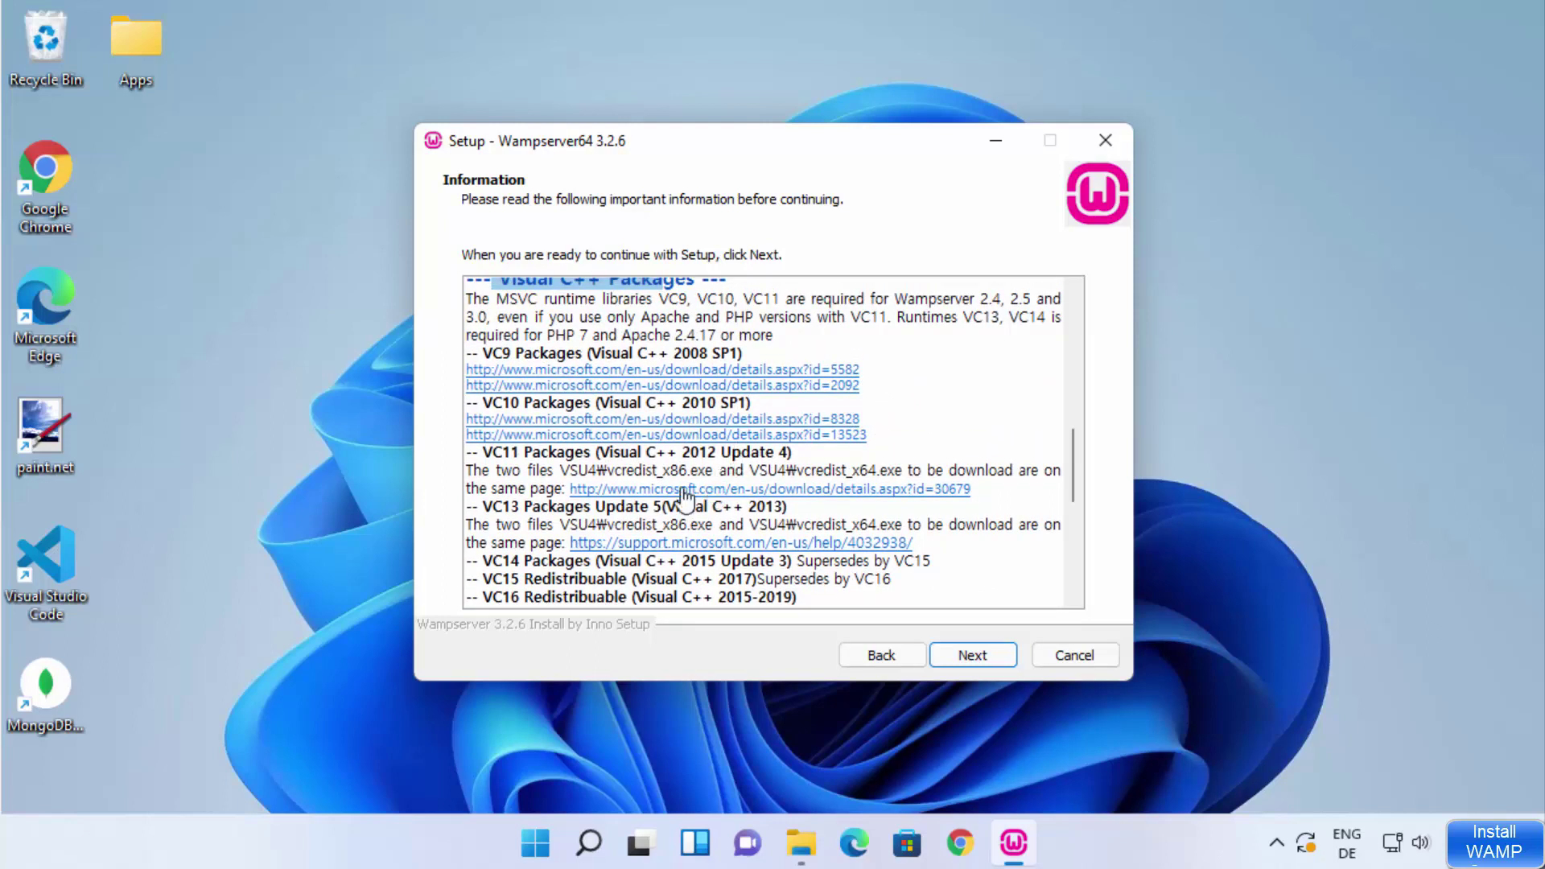
{"action": "scroll", "coordinate": [900, 372], "scroll_direction": "down", "scroll_amount": 1}
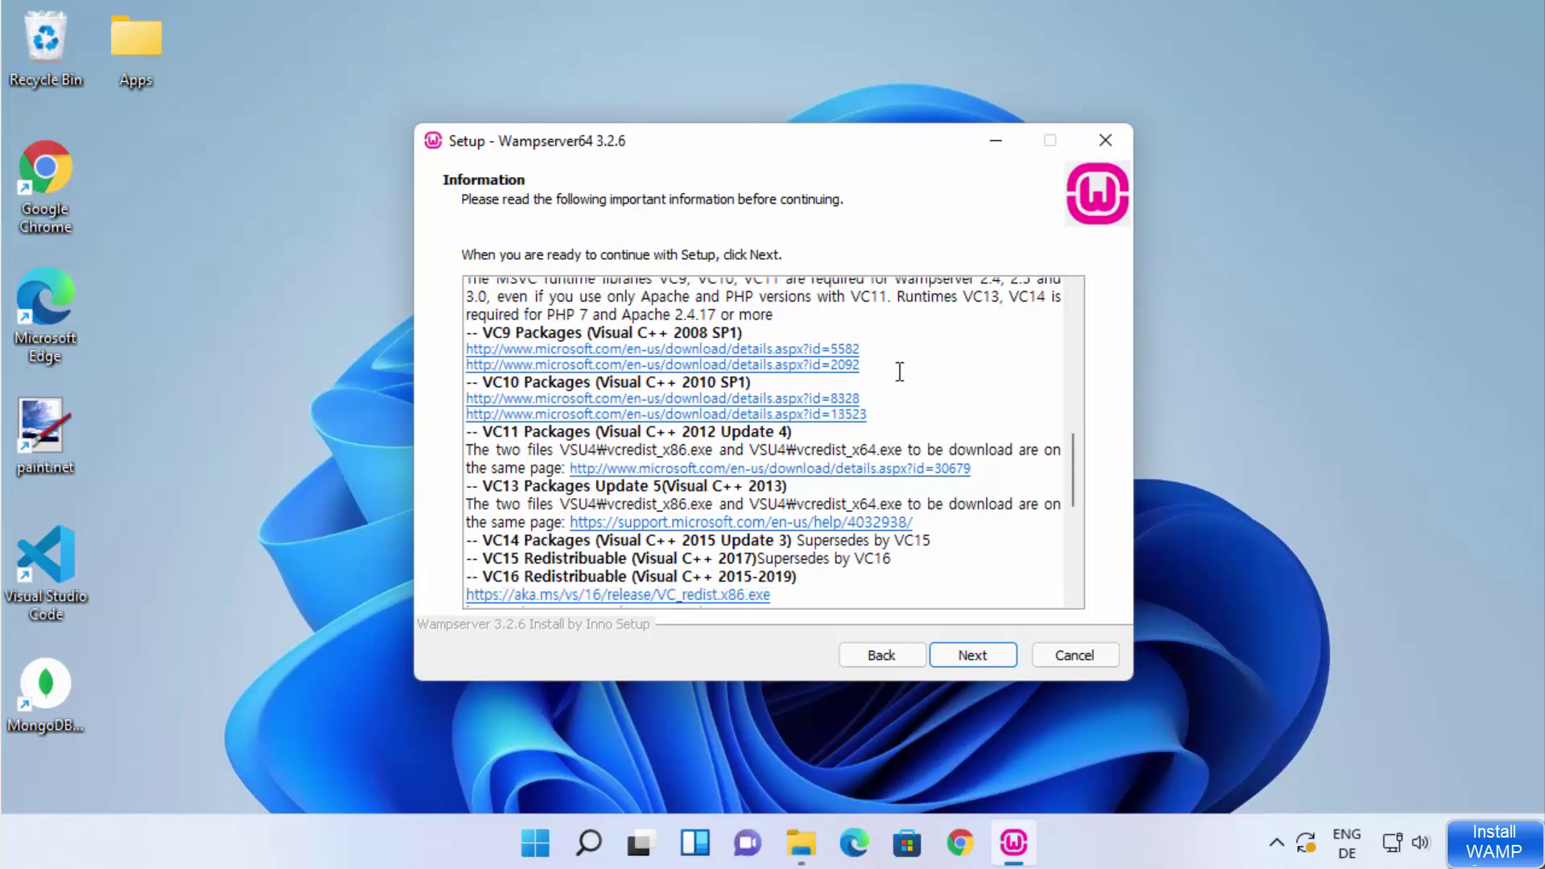
{"action": "scroll", "coordinate": [900, 371], "scroll_direction": "up", "scroll_amount": 2}
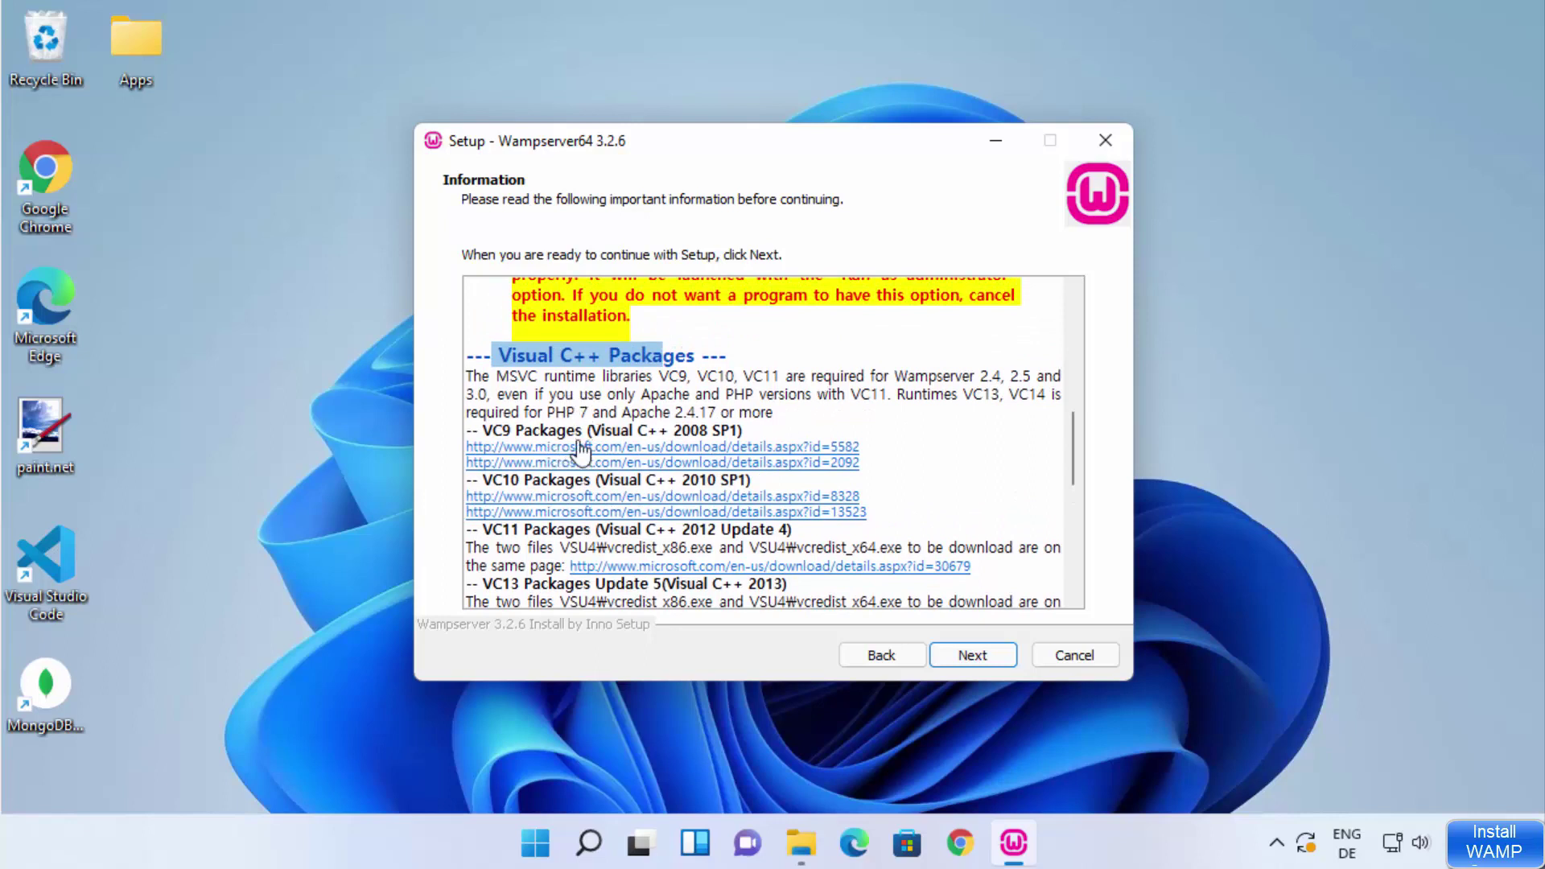
Step: Check the Microsoft download links for the VC9 and VC10 packages listed on the Wampserver setup's information page
{"action": "left_click", "coordinate": [653, 471]}
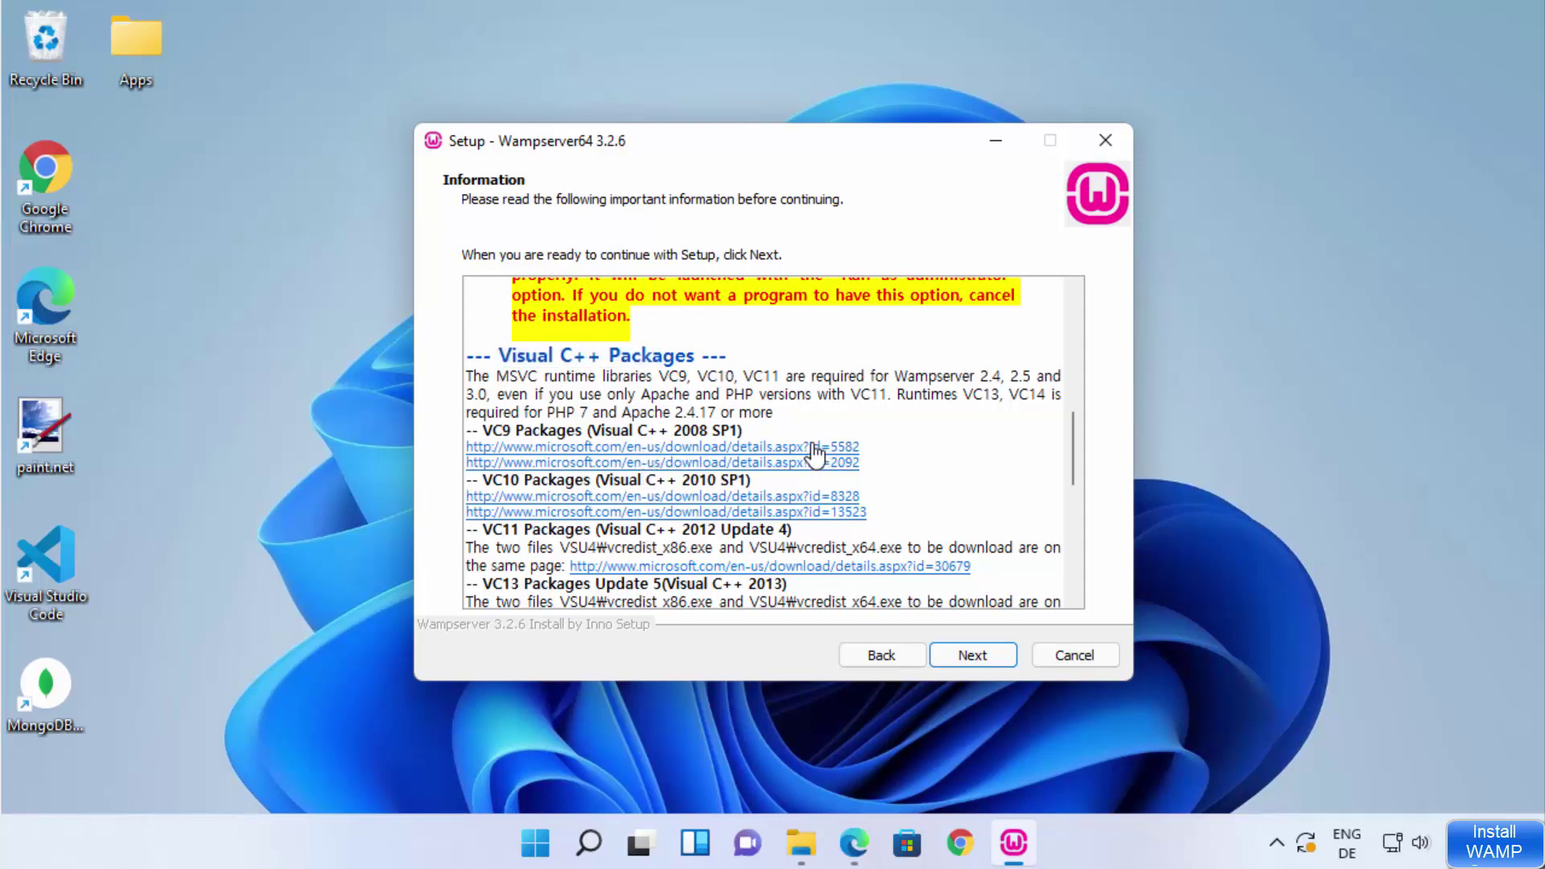
{"action": "left_click", "coordinate": [813, 447]}
{"action": "scroll", "coordinate": [713, 434], "scroll_direction": "down", "scroll_amount": 3}
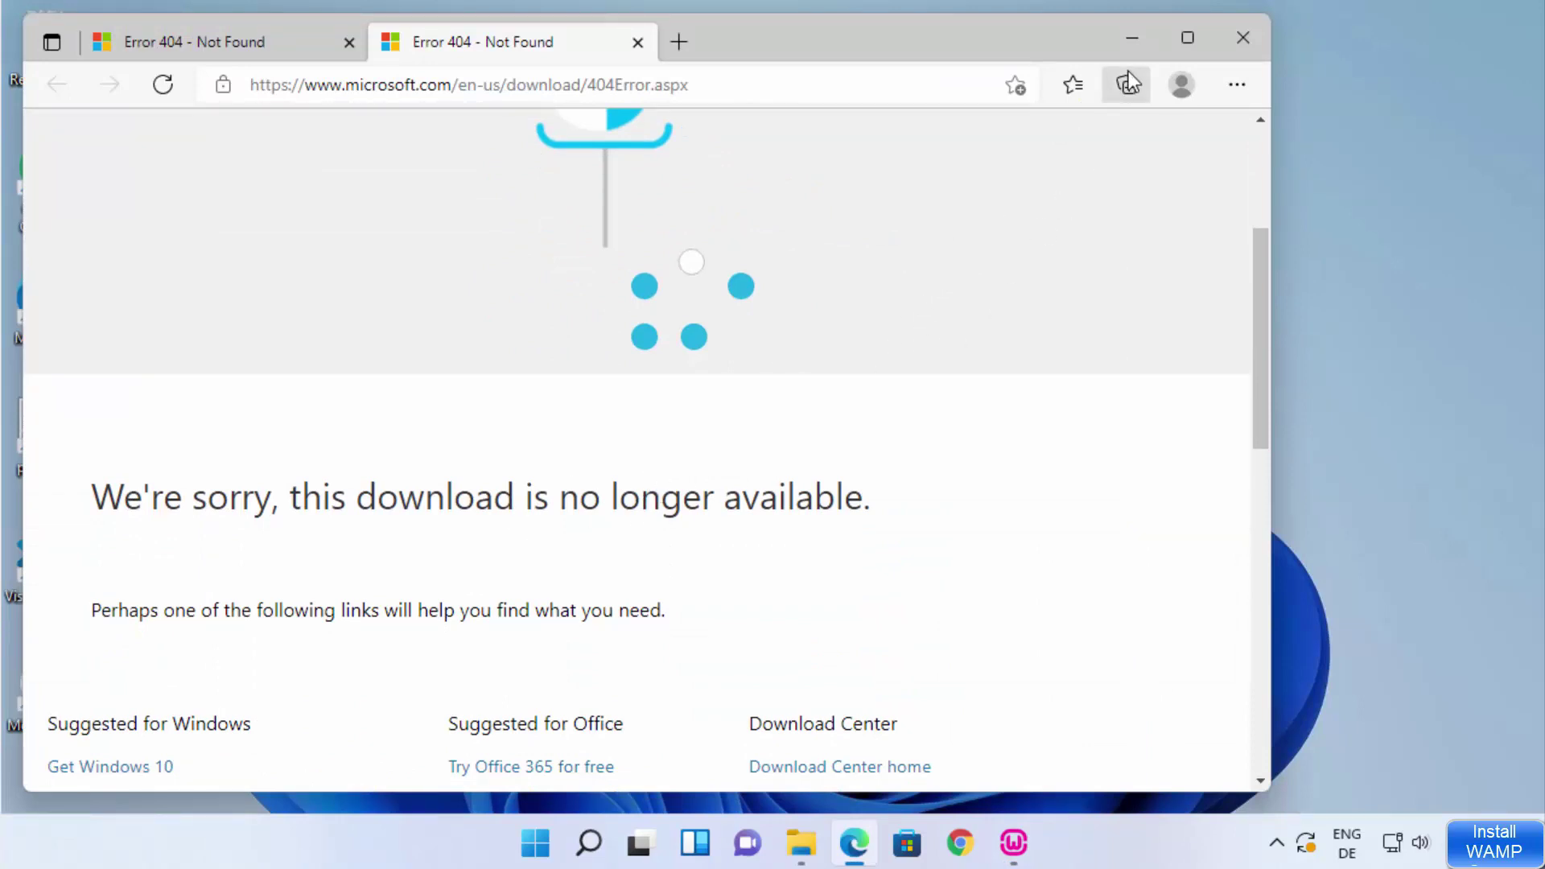
{"action": "left_click", "coordinate": [1132, 48]}
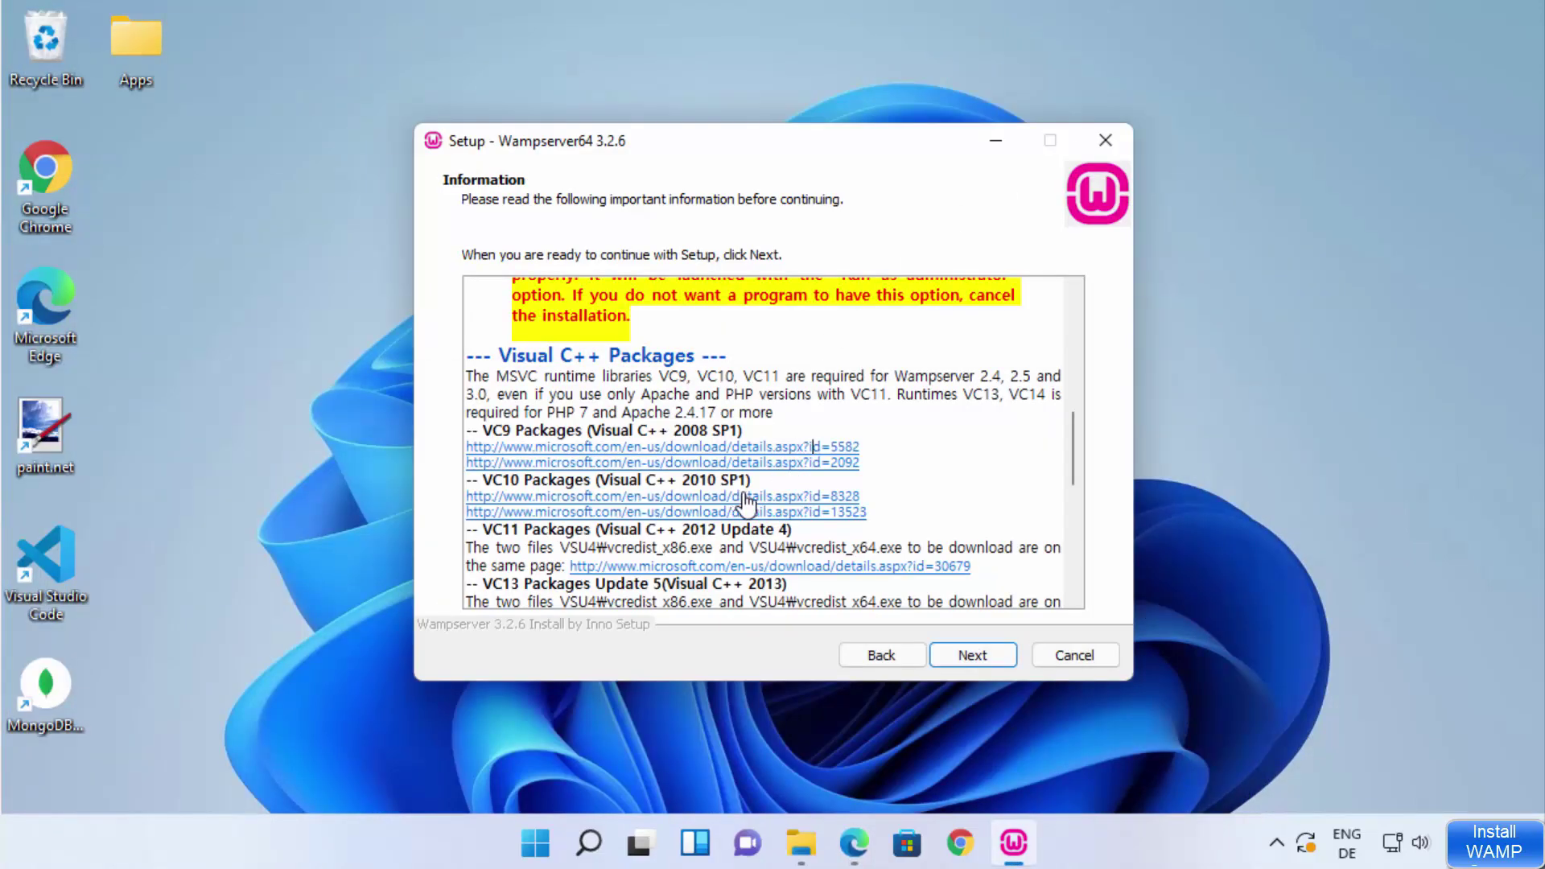
{"action": "left_click", "coordinate": [682, 505]}
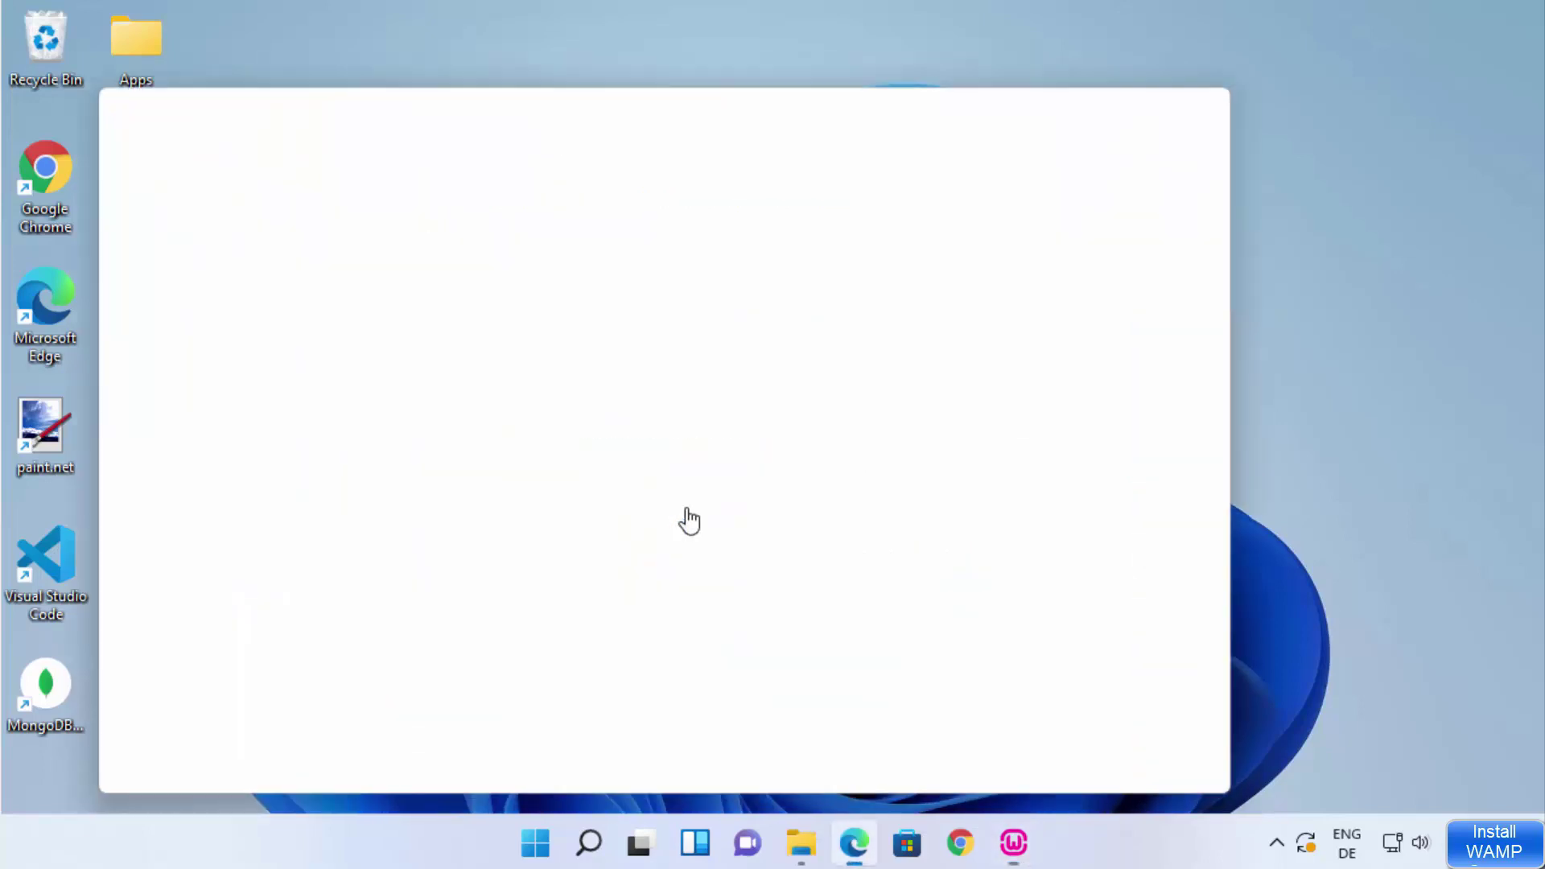
Step: Open the VC11 (Visual C++ 2012 Update 4) download page in Edge from the setup's link and find its download section
{"action": "scroll", "coordinate": [940, 404], "scroll_direction": "down", "scroll_amount": 1}
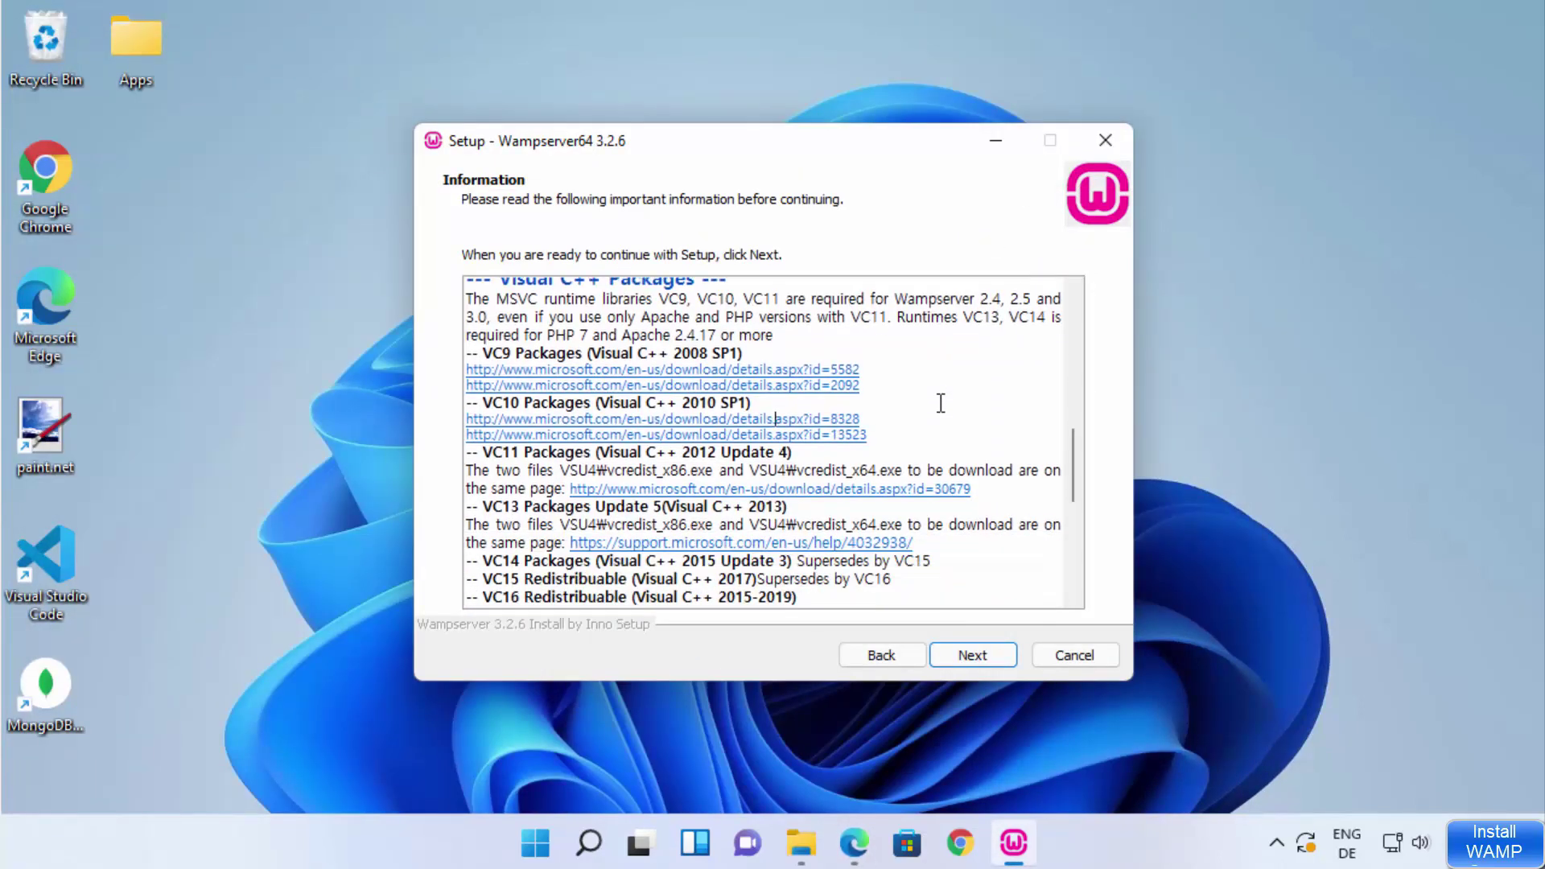
{"action": "scroll", "coordinate": [939, 403], "scroll_direction": "down", "scroll_amount": 1}
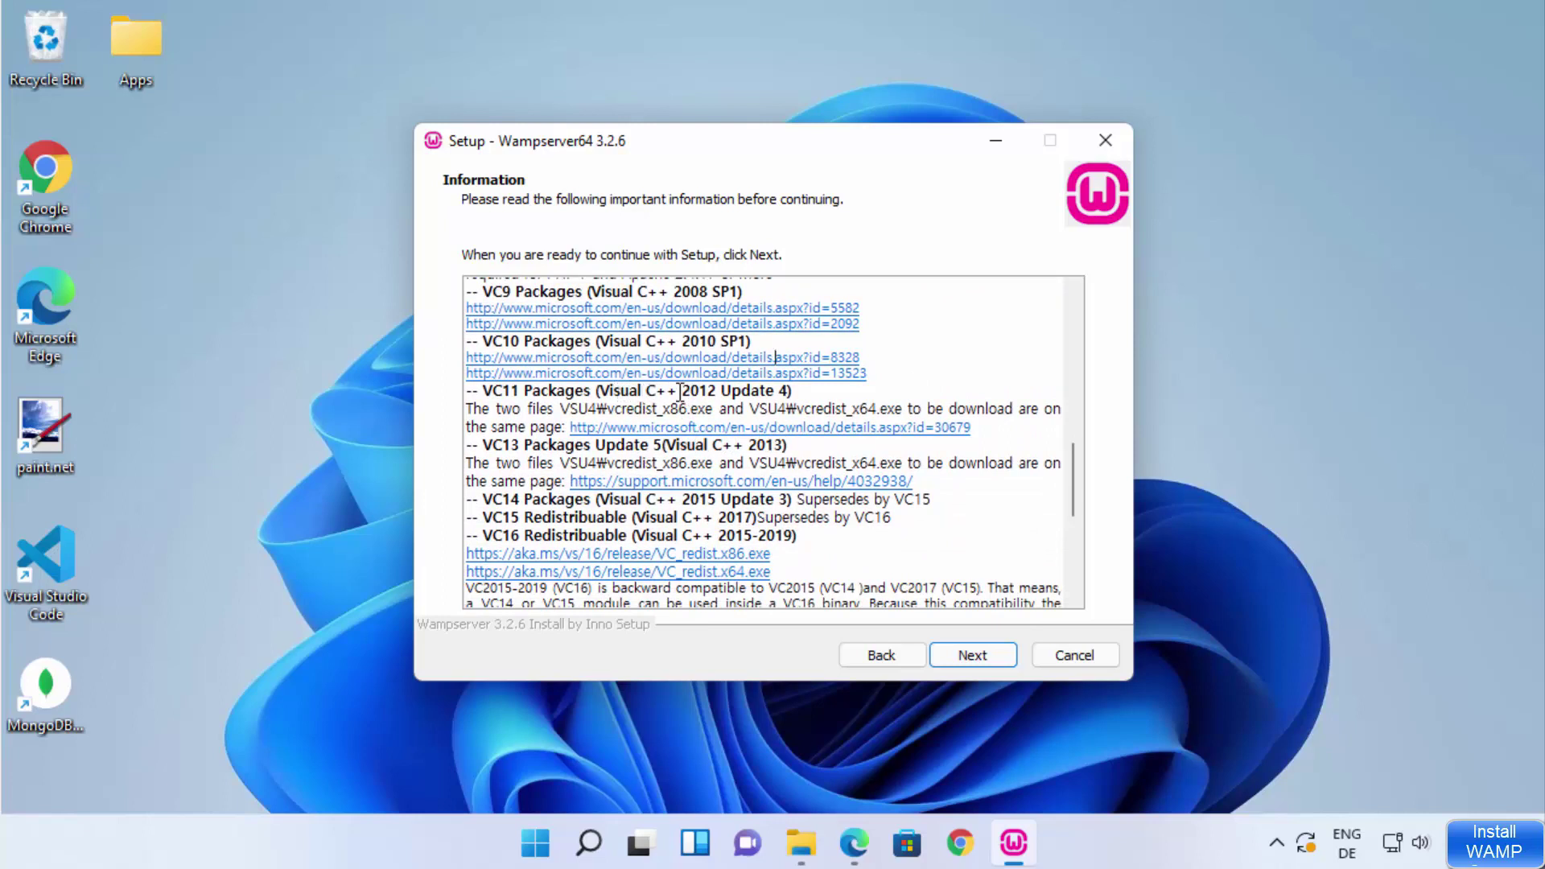
{"action": "left_click", "coordinate": [708, 428]}
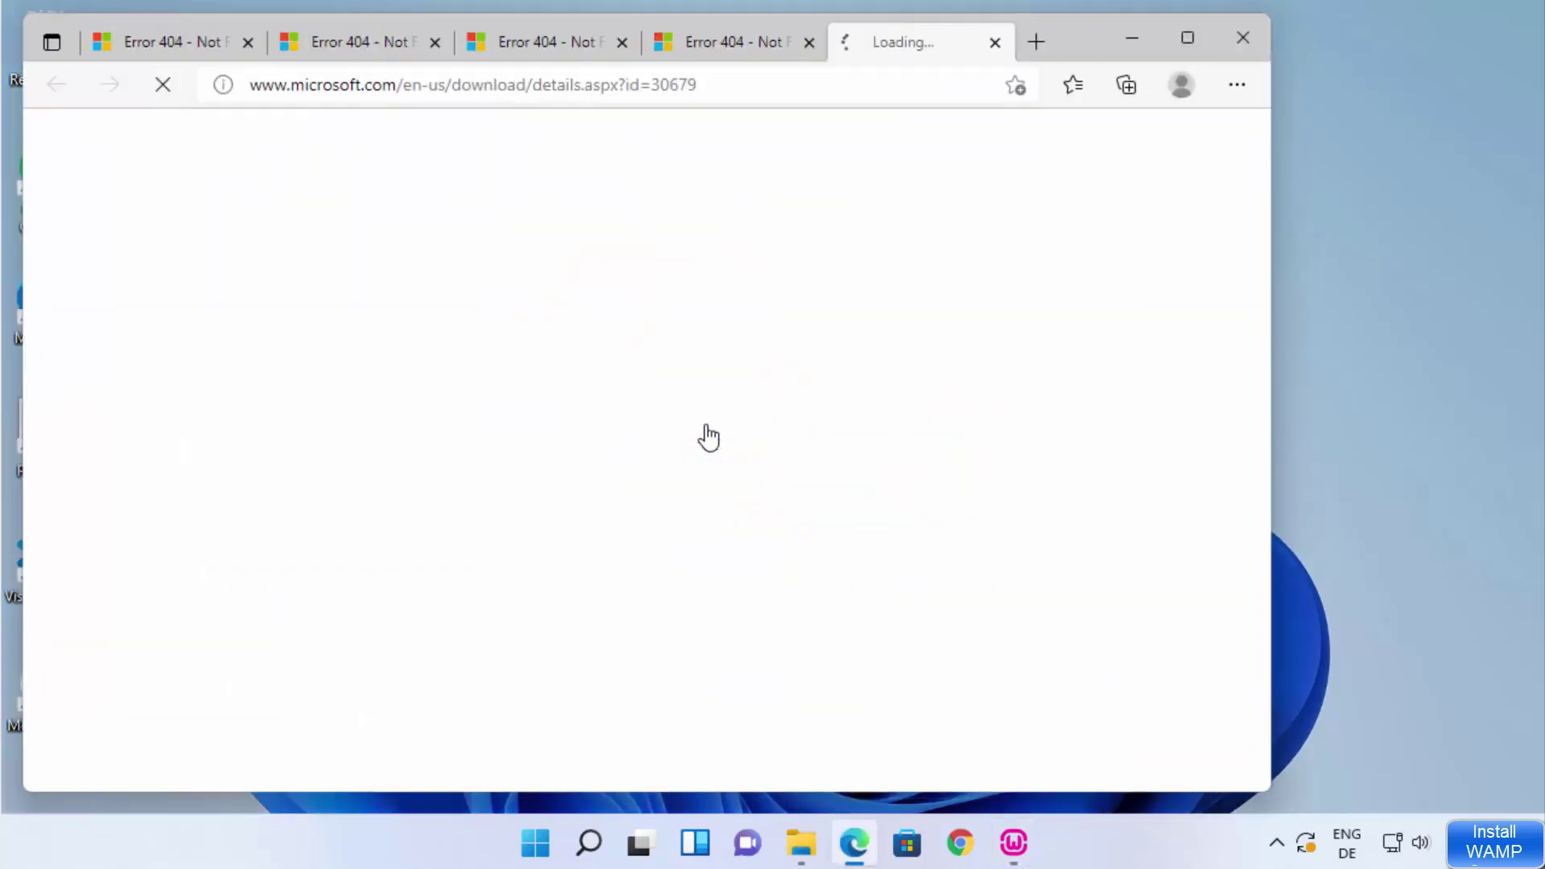
{"action": "scroll", "coordinate": [633, 380], "scroll_direction": "down", "scroll_amount": 5}
{"action": "scroll", "coordinate": [633, 380], "scroll_direction": "down", "scroll_amount": 4}
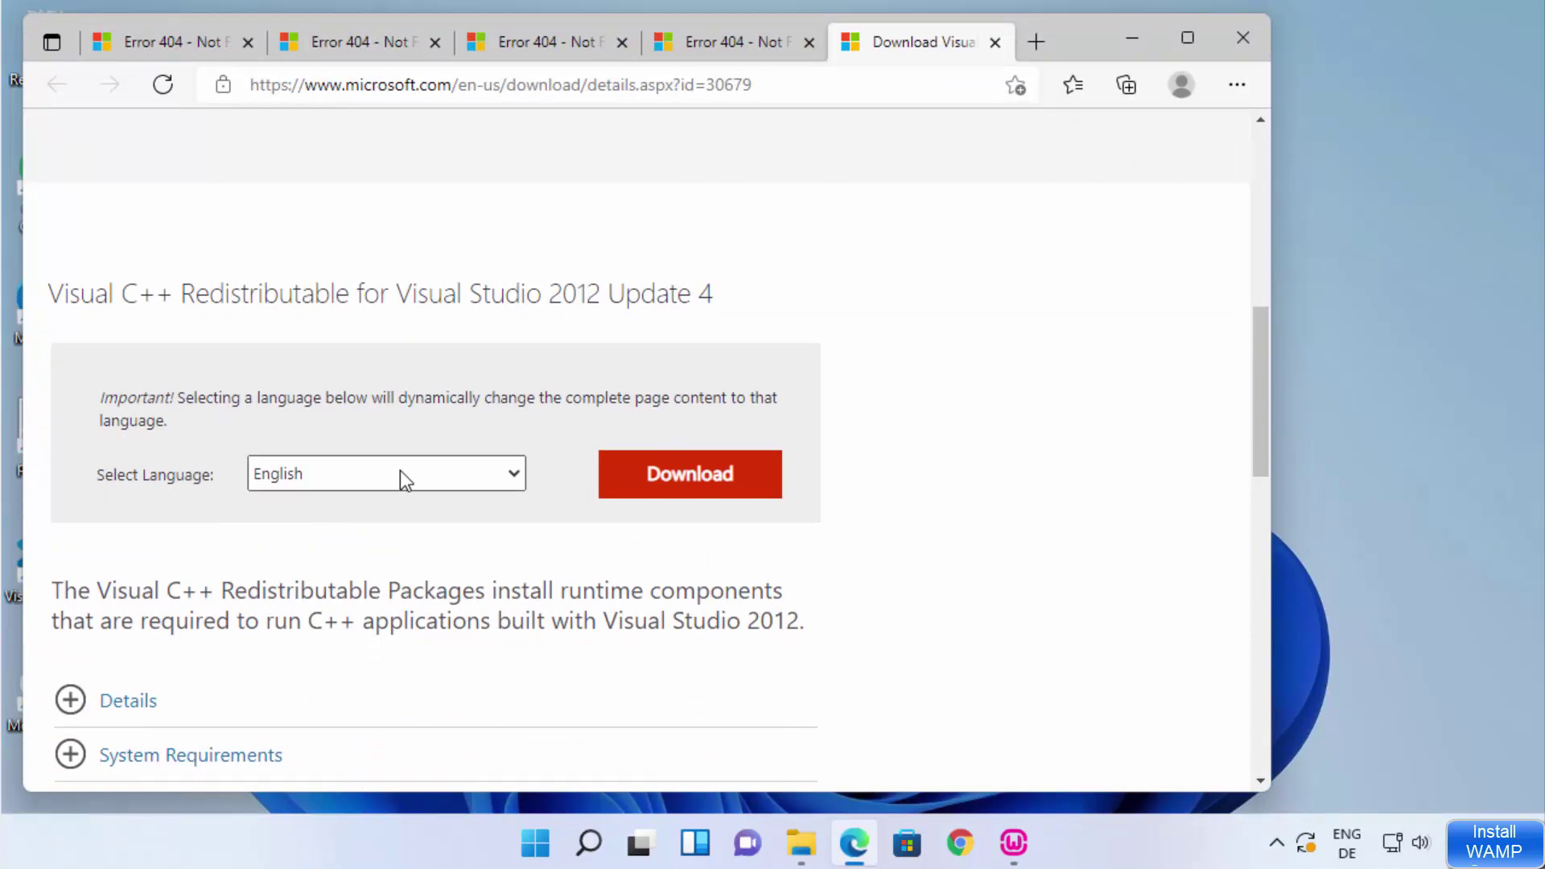
{"action": "scroll", "coordinate": [342, 450], "scroll_direction": "down", "scroll_amount": 1}
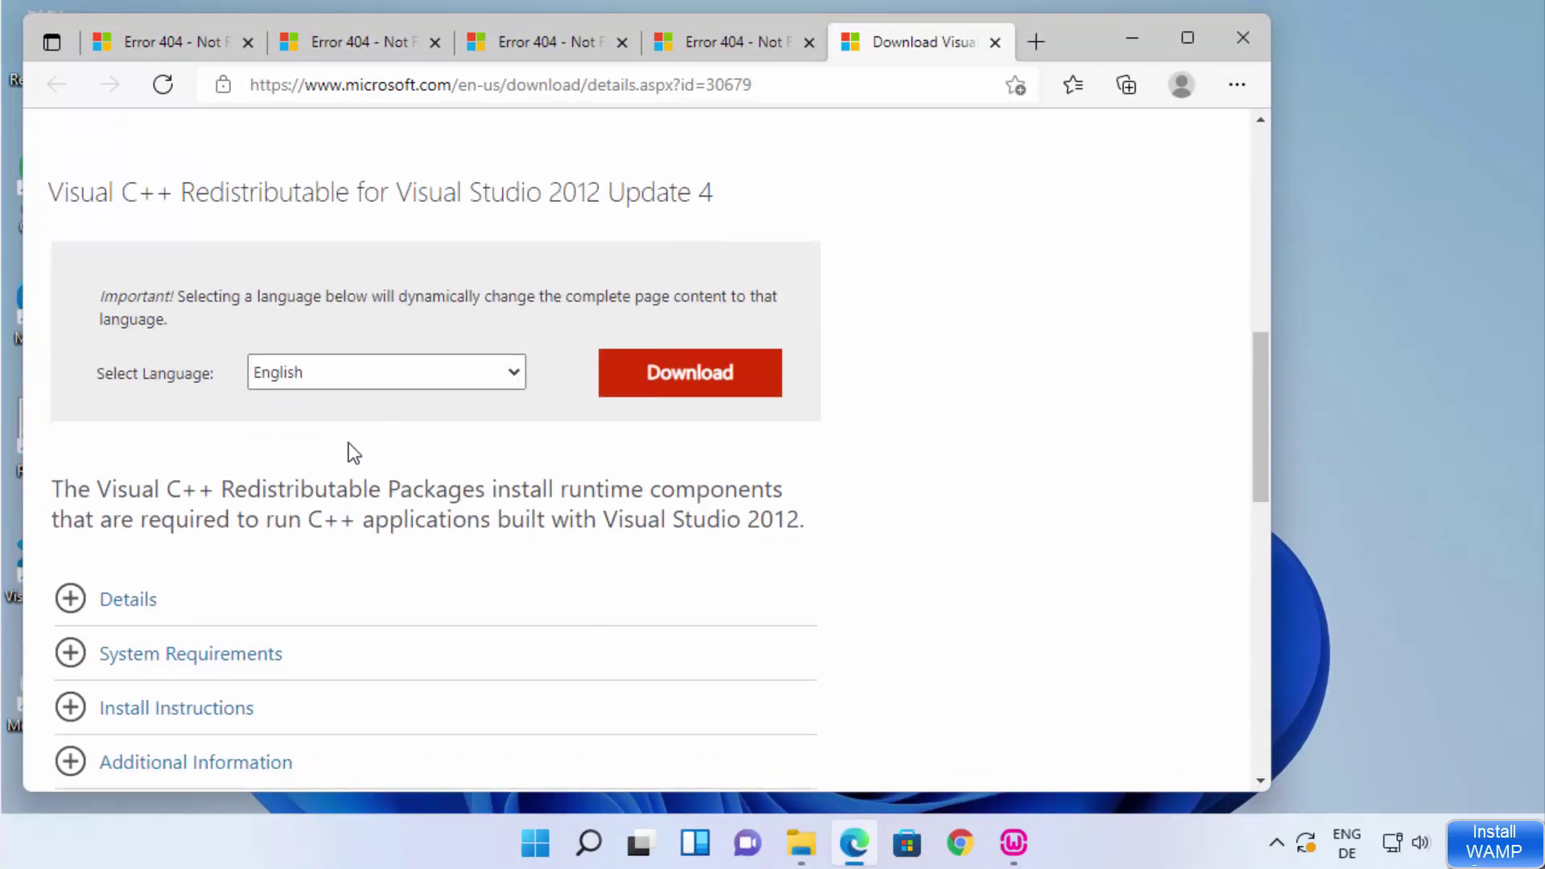
Step: Download VSU_4\vcredist_x64.exe from the Visual C++ Redistributable for Visual Studio 2012 Update 4 page
{"action": "left_click", "coordinate": [674, 382]}
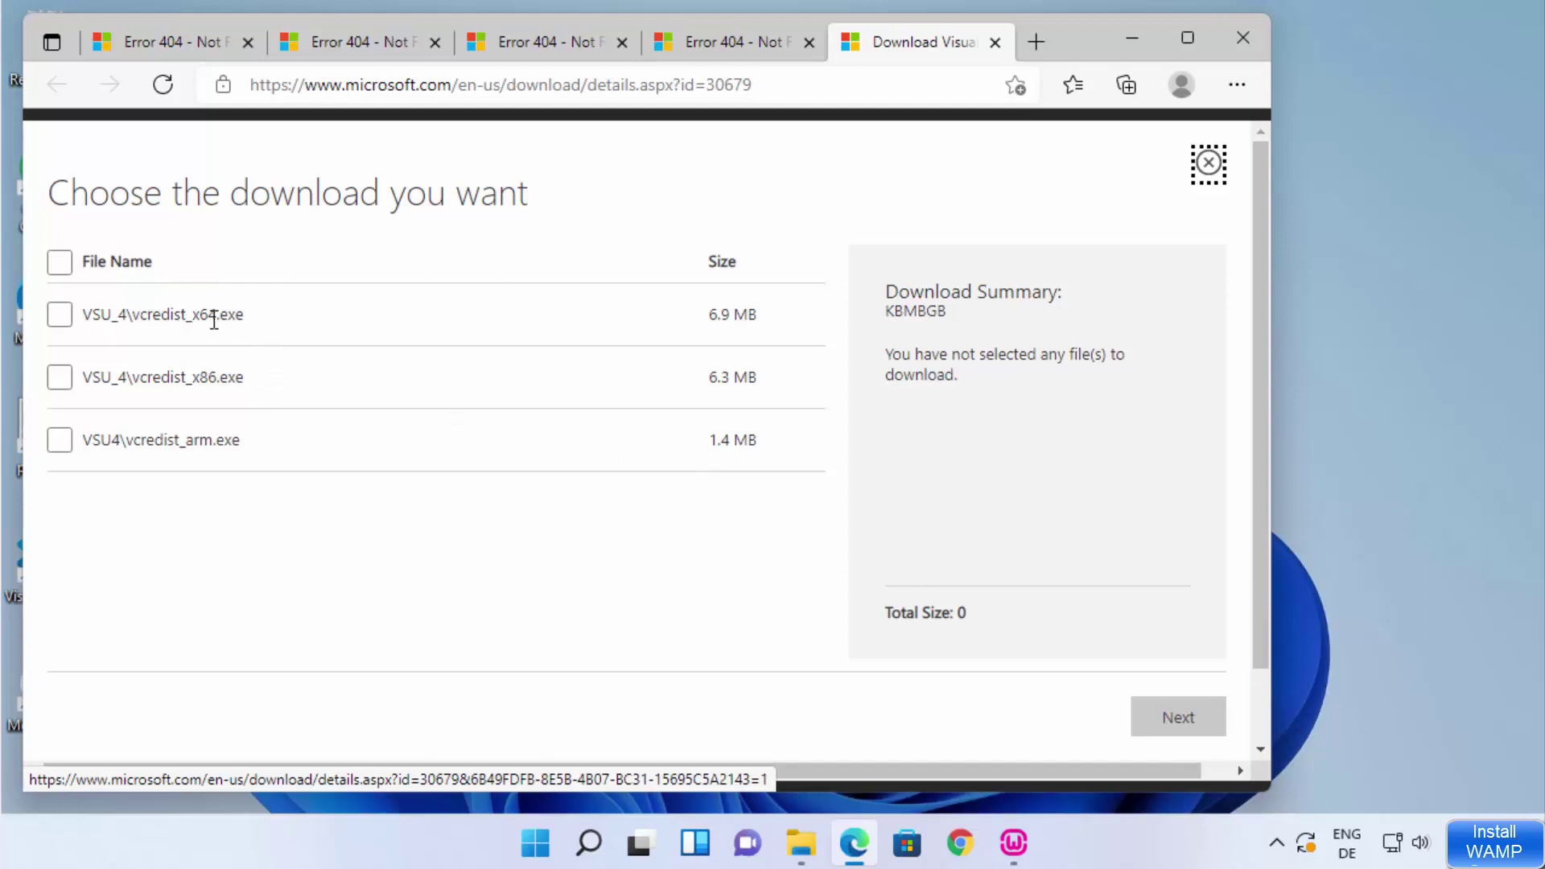
{"action": "left_click_drag", "start_coordinate": [193, 317], "coordinate": [245, 311]}
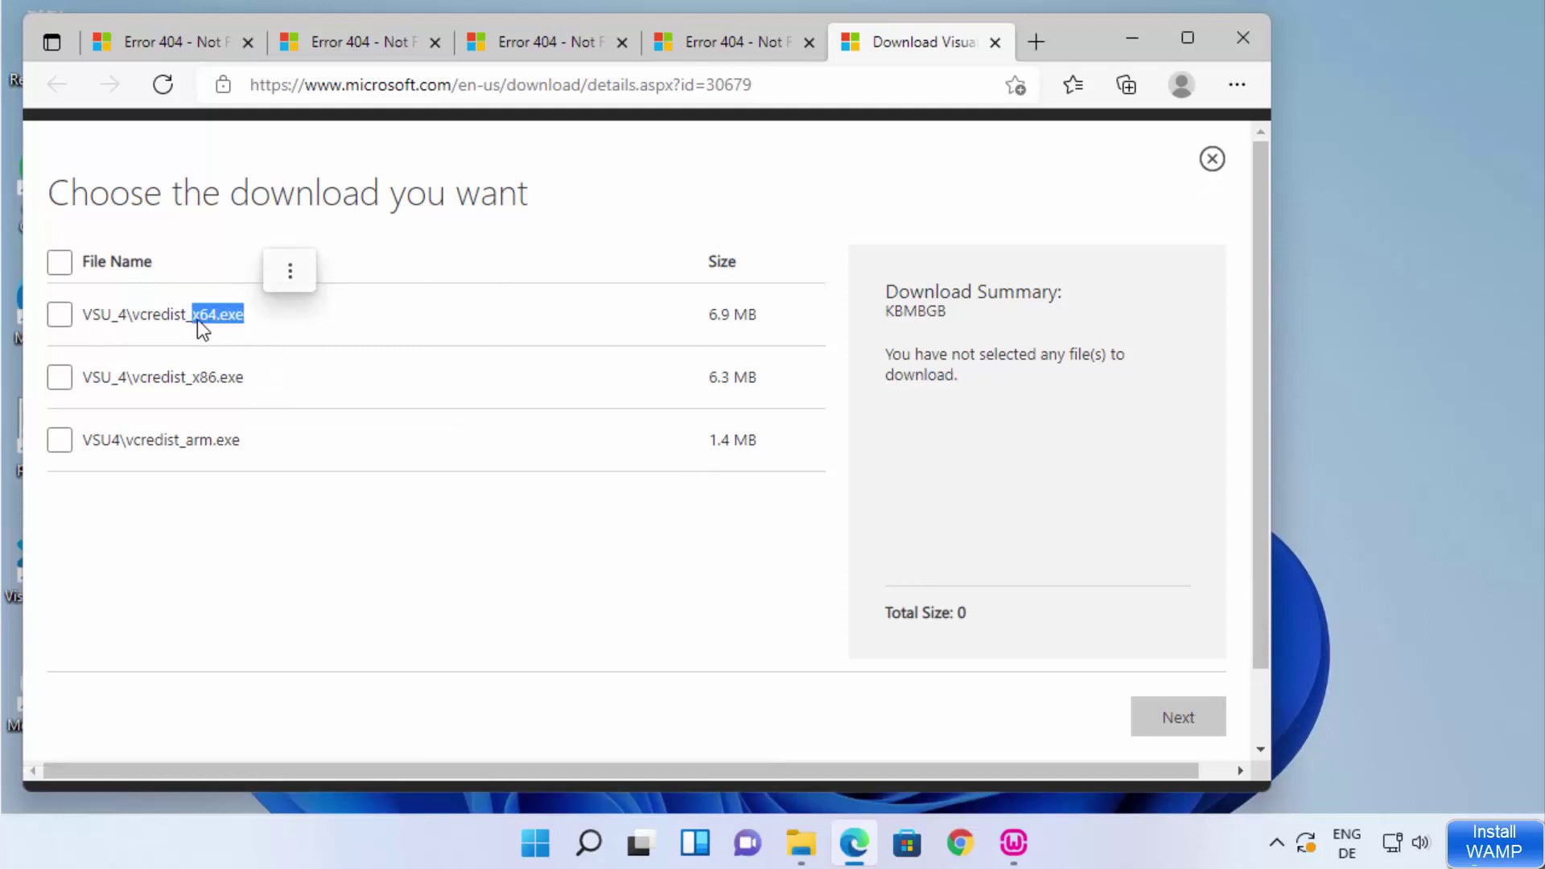
{"action": "left_click", "coordinate": [63, 316]}
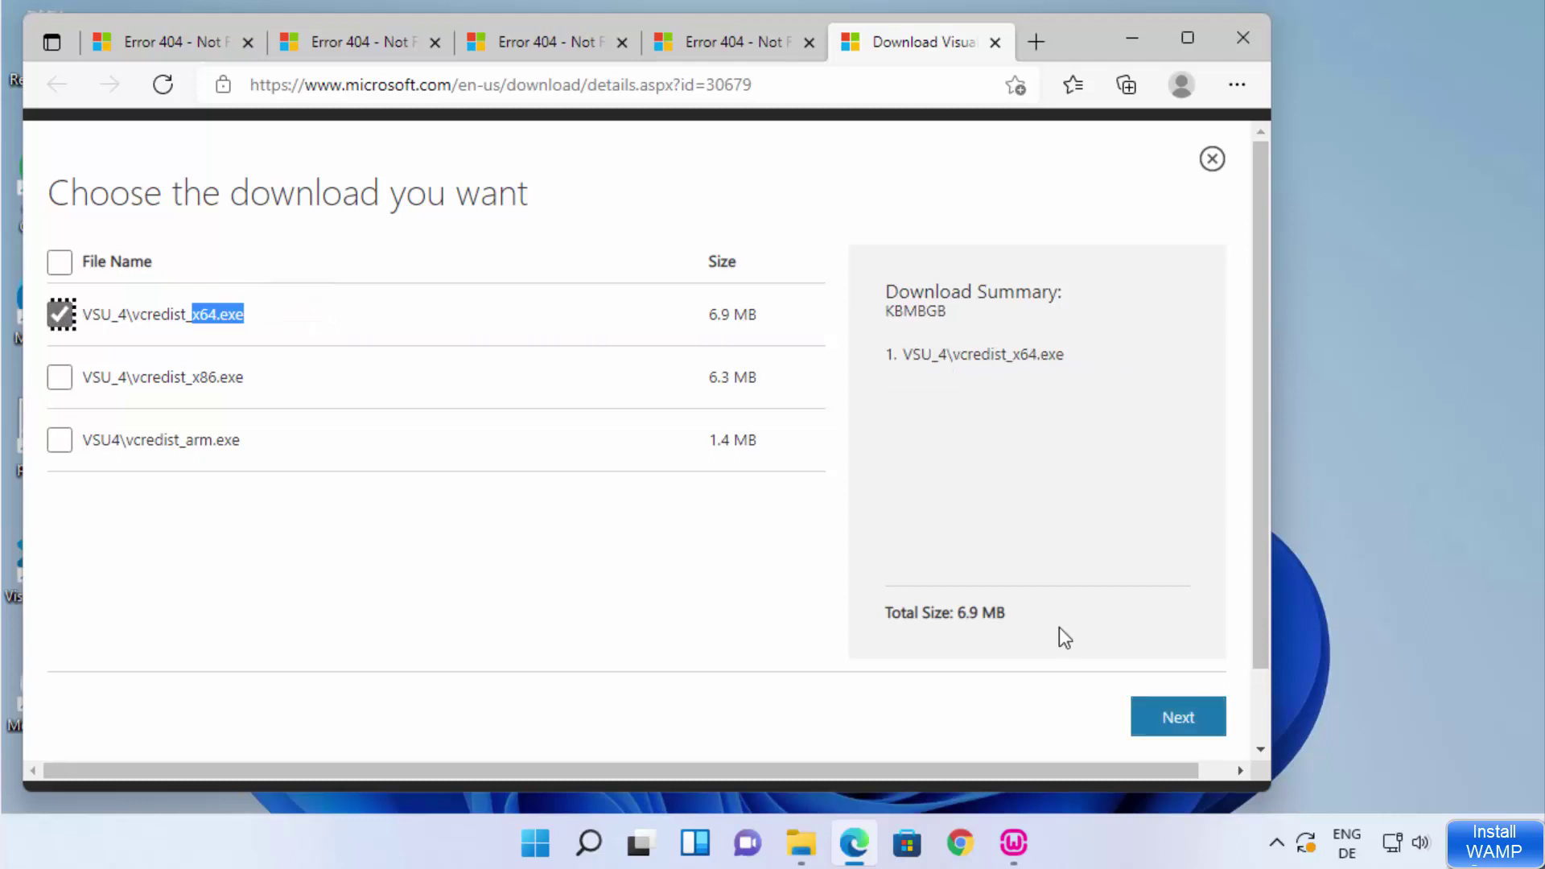
{"action": "left_click", "coordinate": [1144, 721]}
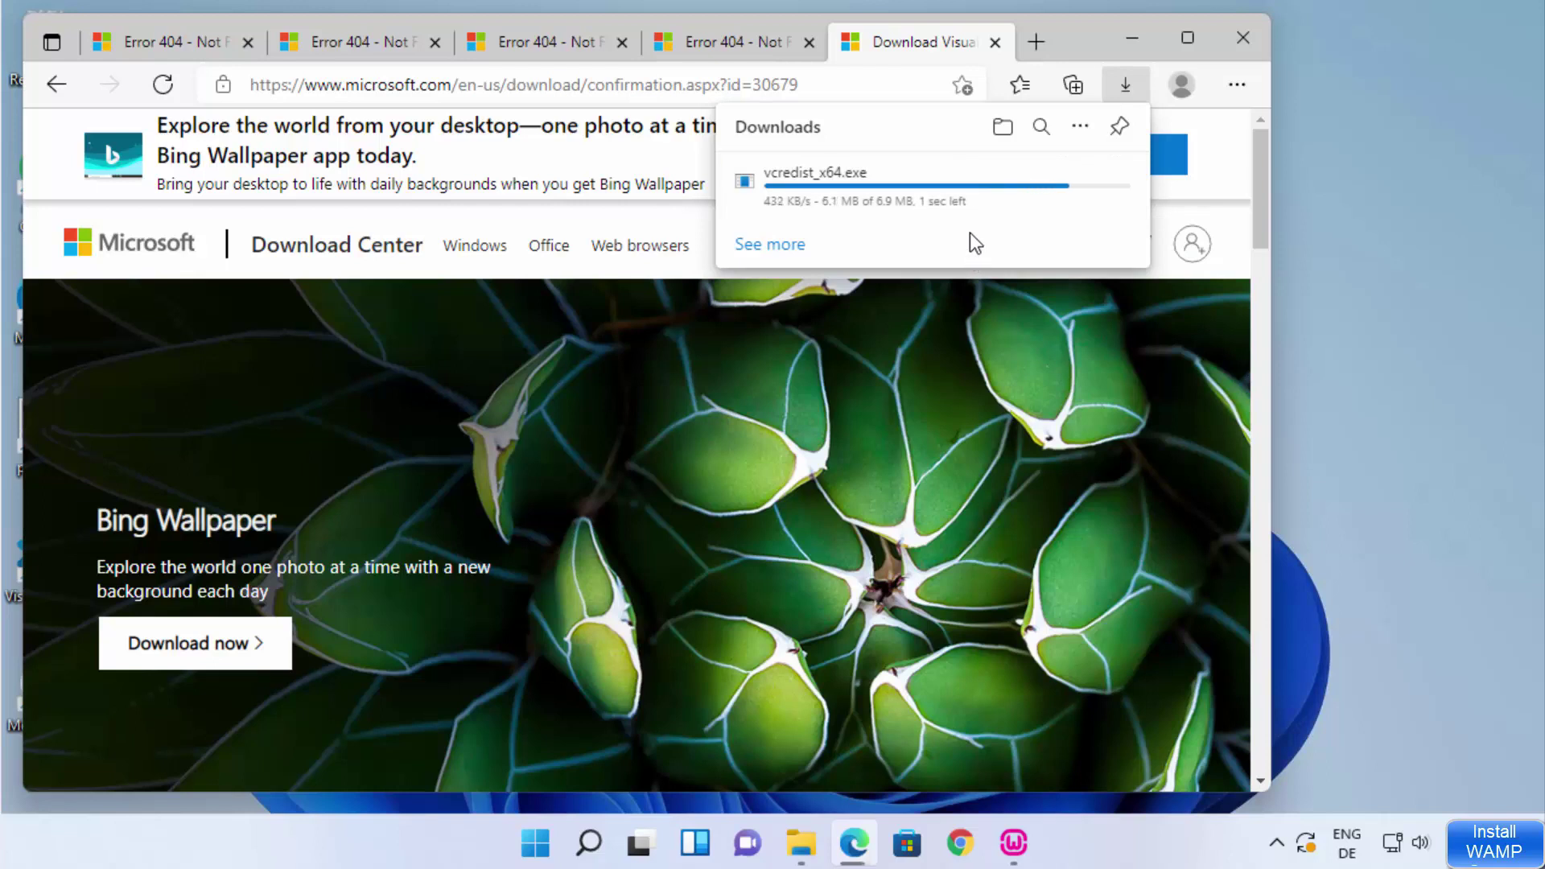
Step: Run vcredist_x64.exe, accept the license terms, and install the Visual C++ 2012 Redistributable (x64), allowing changes to the device
{"action": "left_click", "coordinate": [851, 191]}
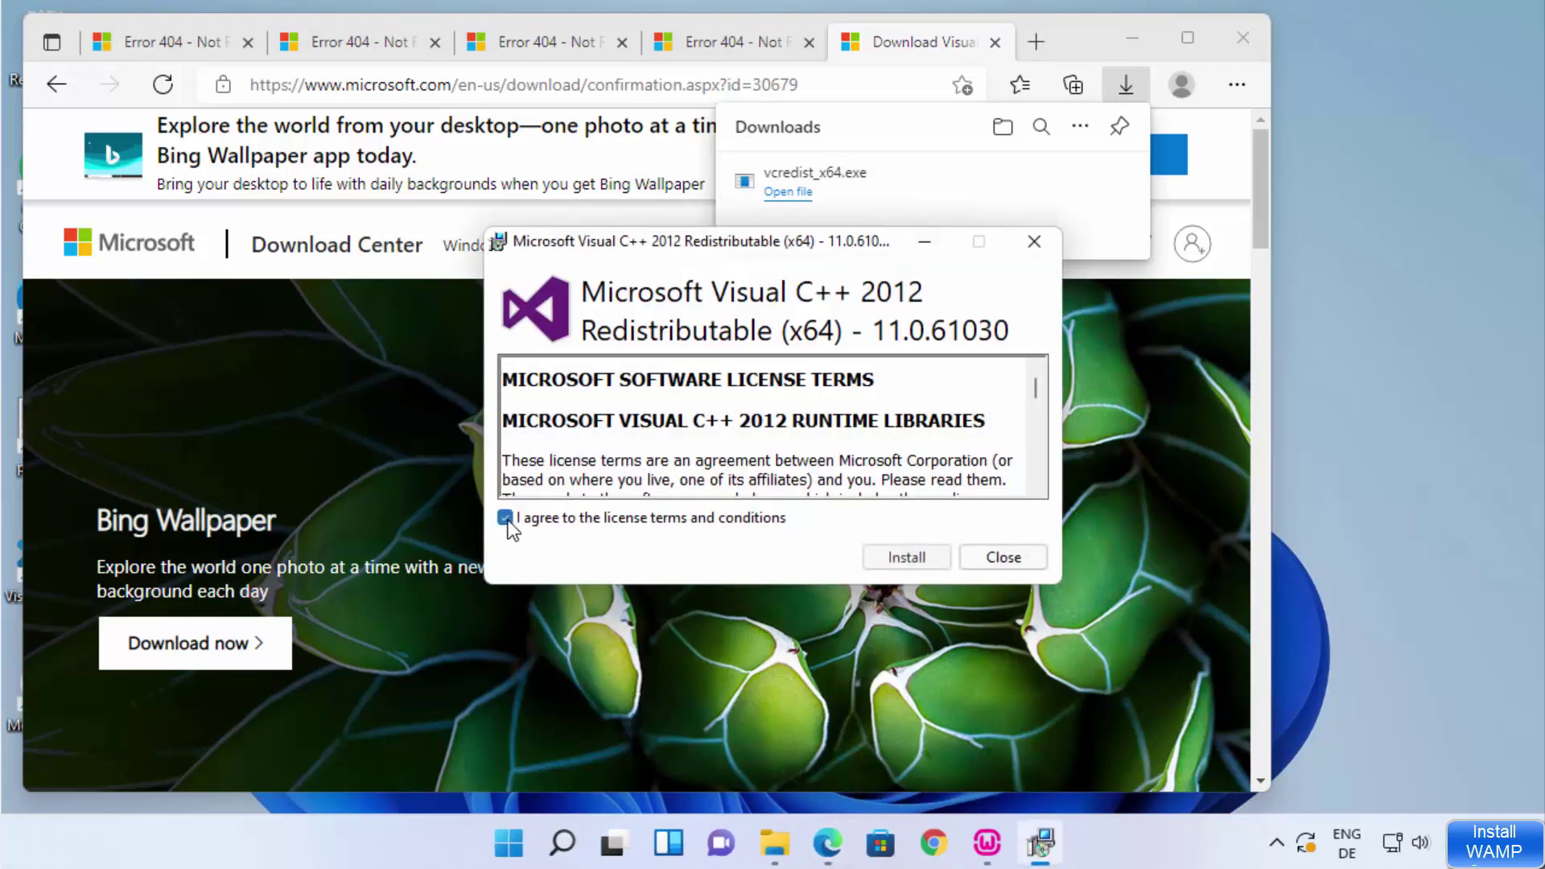
{"action": "left_click", "coordinate": [893, 558]}
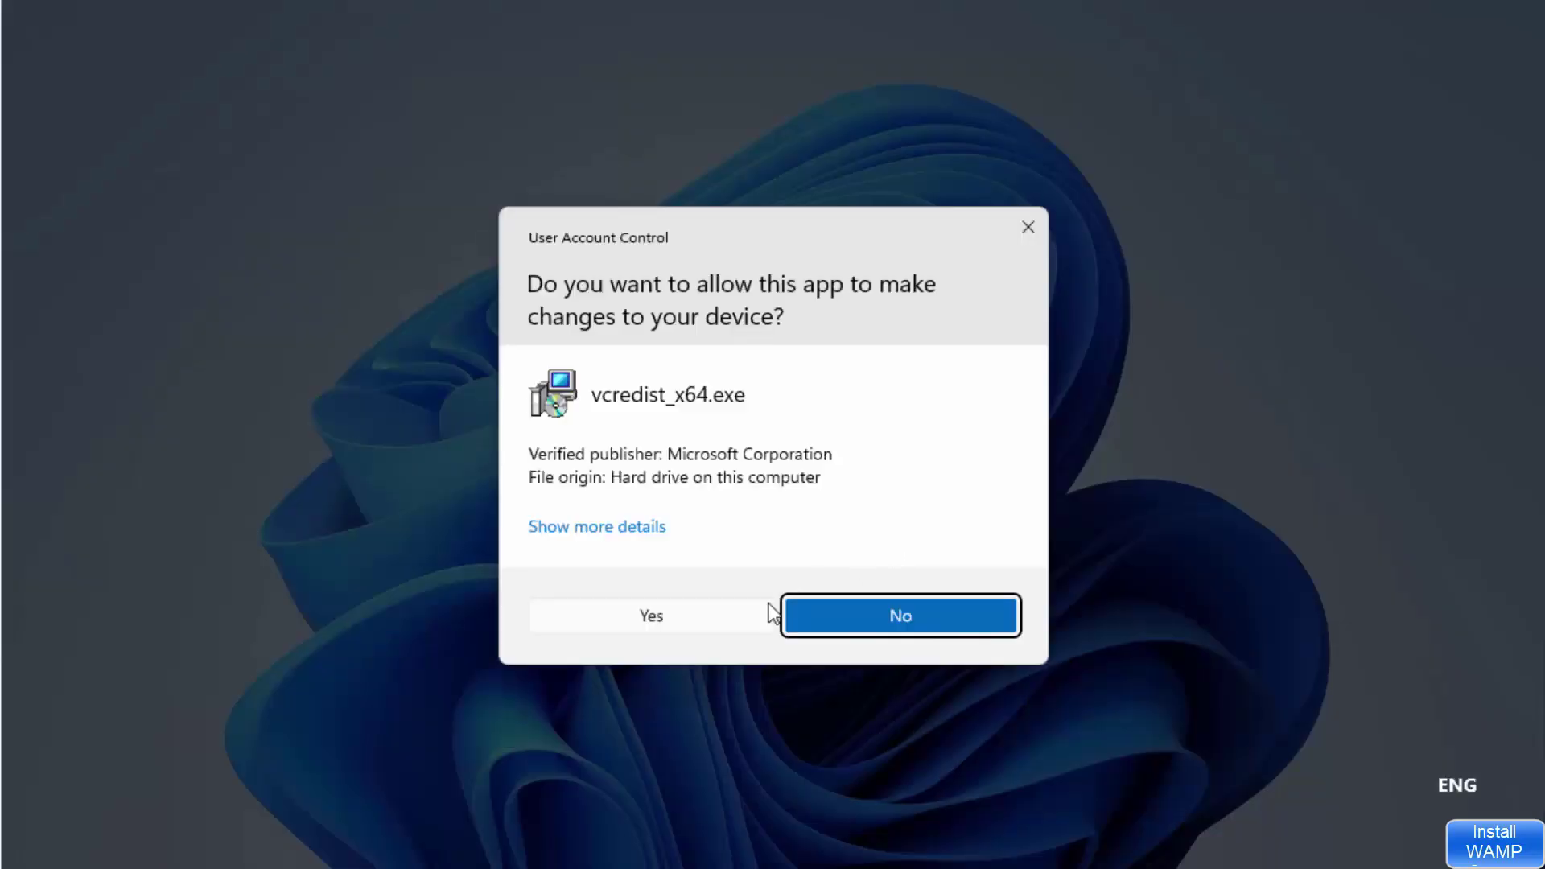
{"action": "left_click", "coordinate": [737, 615]}
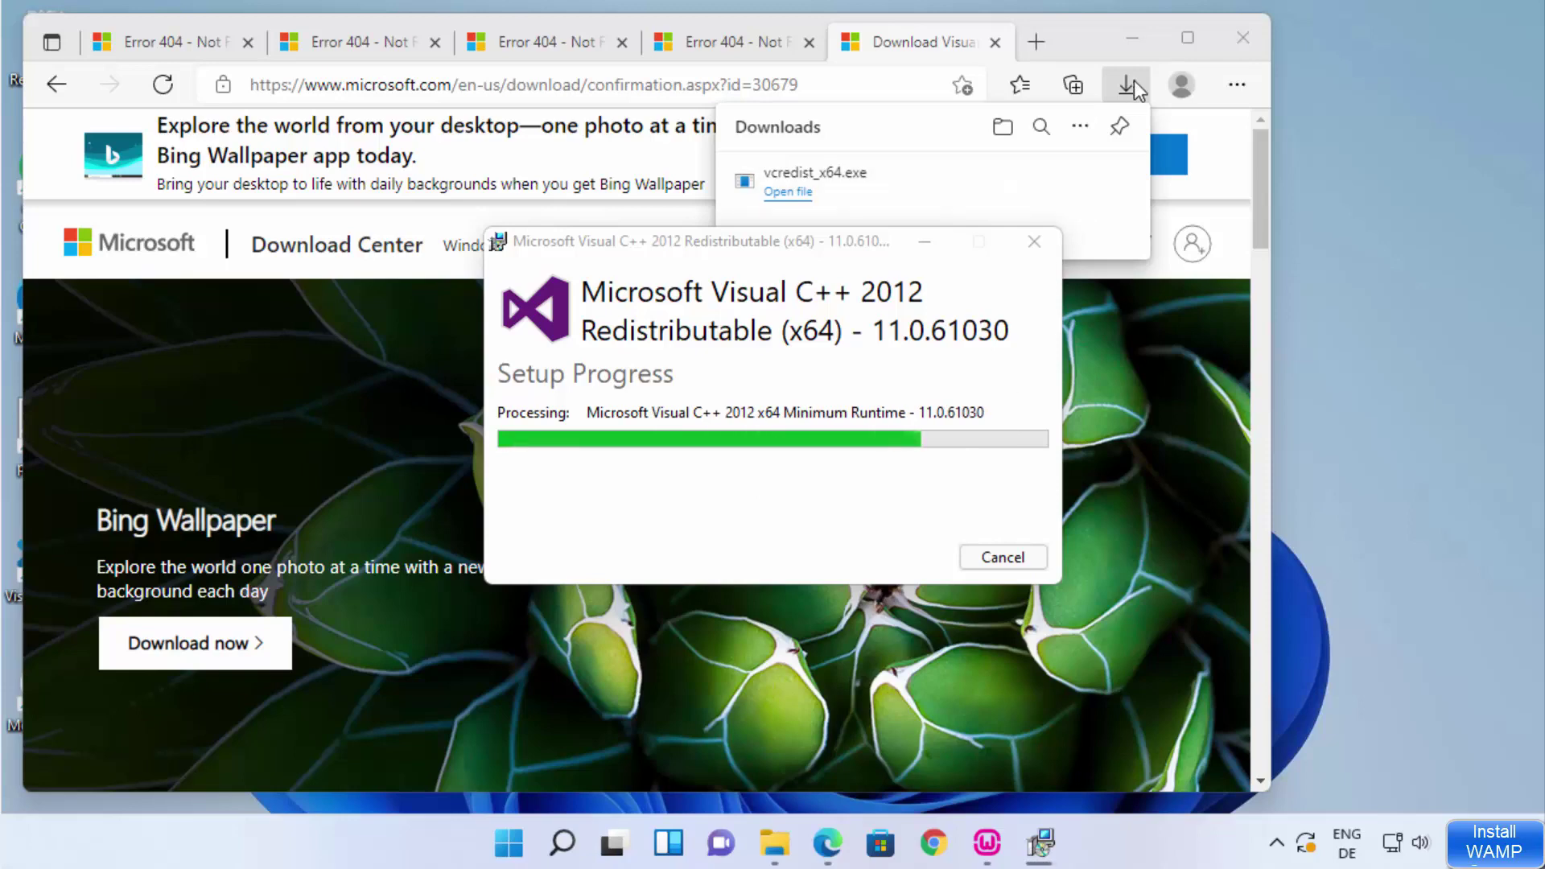
Step: Open the VC13 link from the Wampserver setup, close the finished 2012 installer, and download the English - United States x64 redistributable
{"action": "left_click", "coordinate": [1133, 40]}
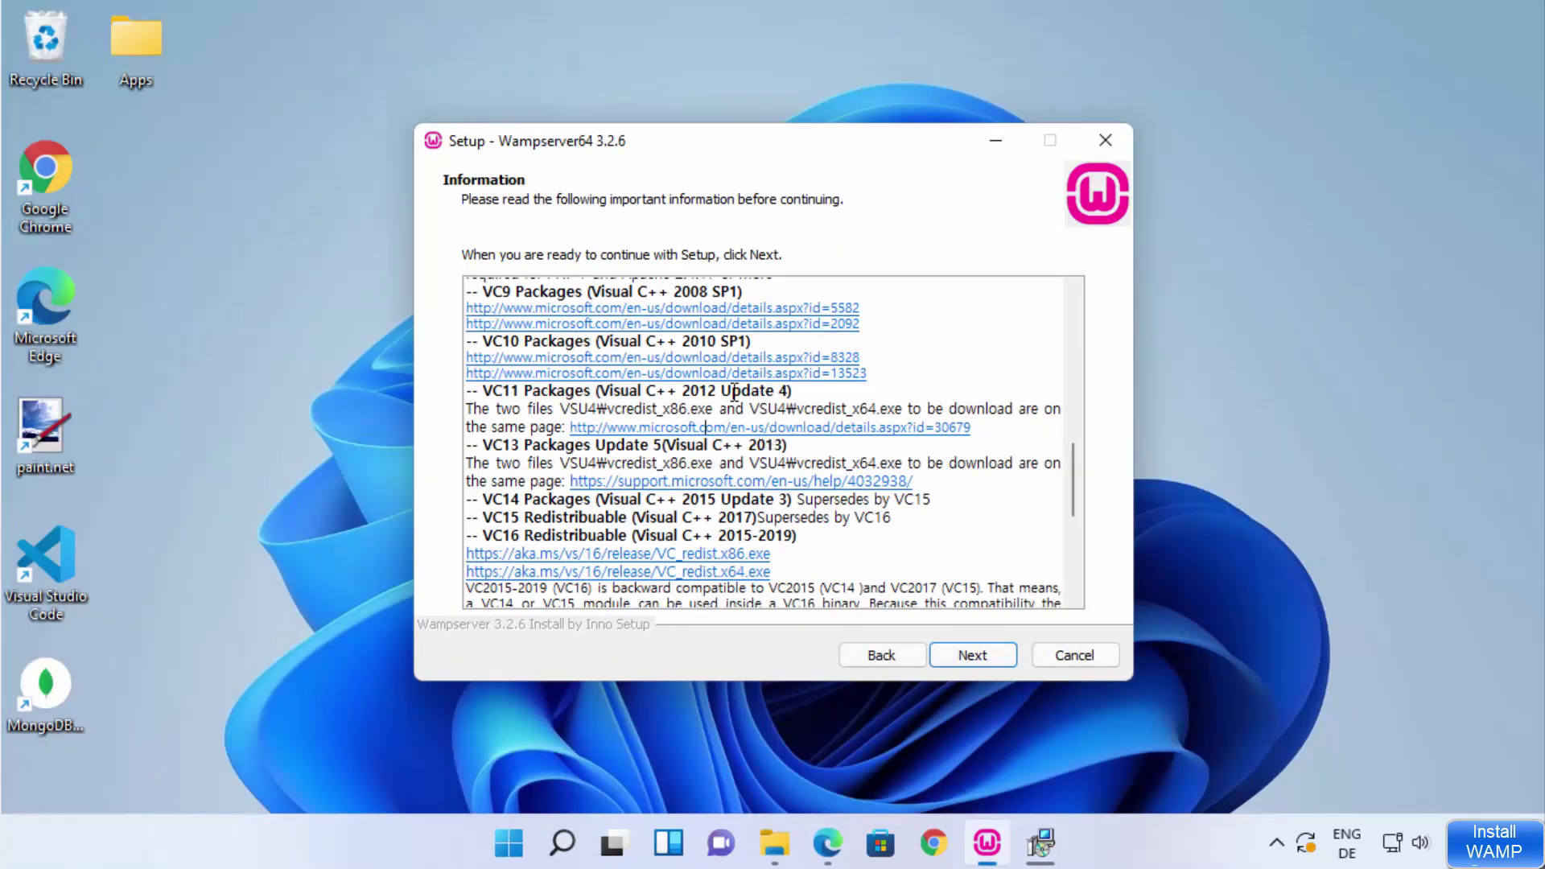
{"action": "left_click", "coordinate": [754, 482]}
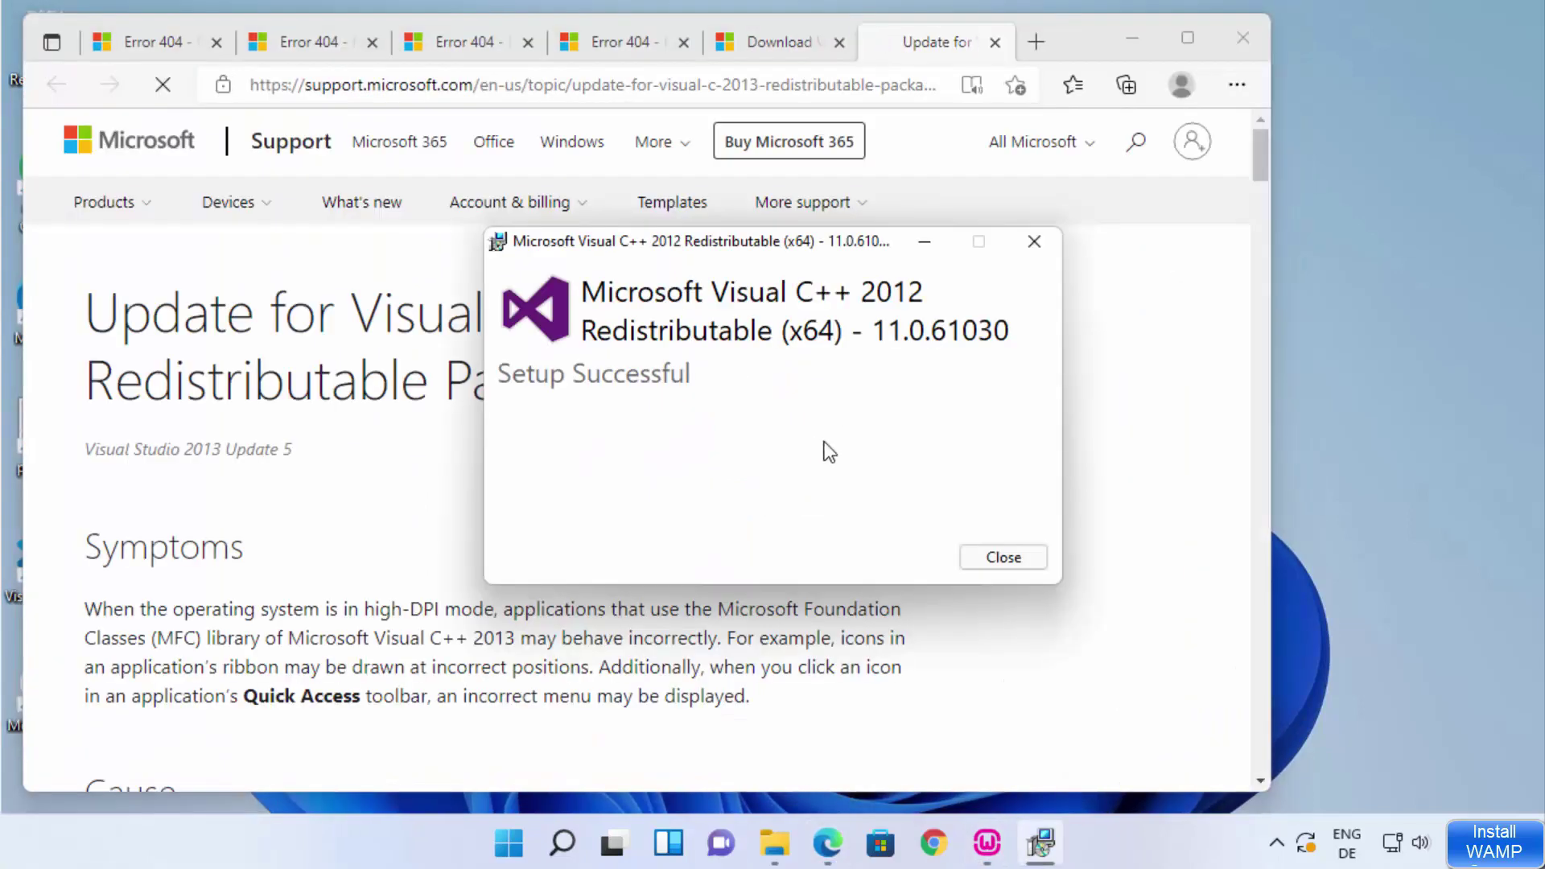
{"action": "left_click", "coordinate": [992, 556]}
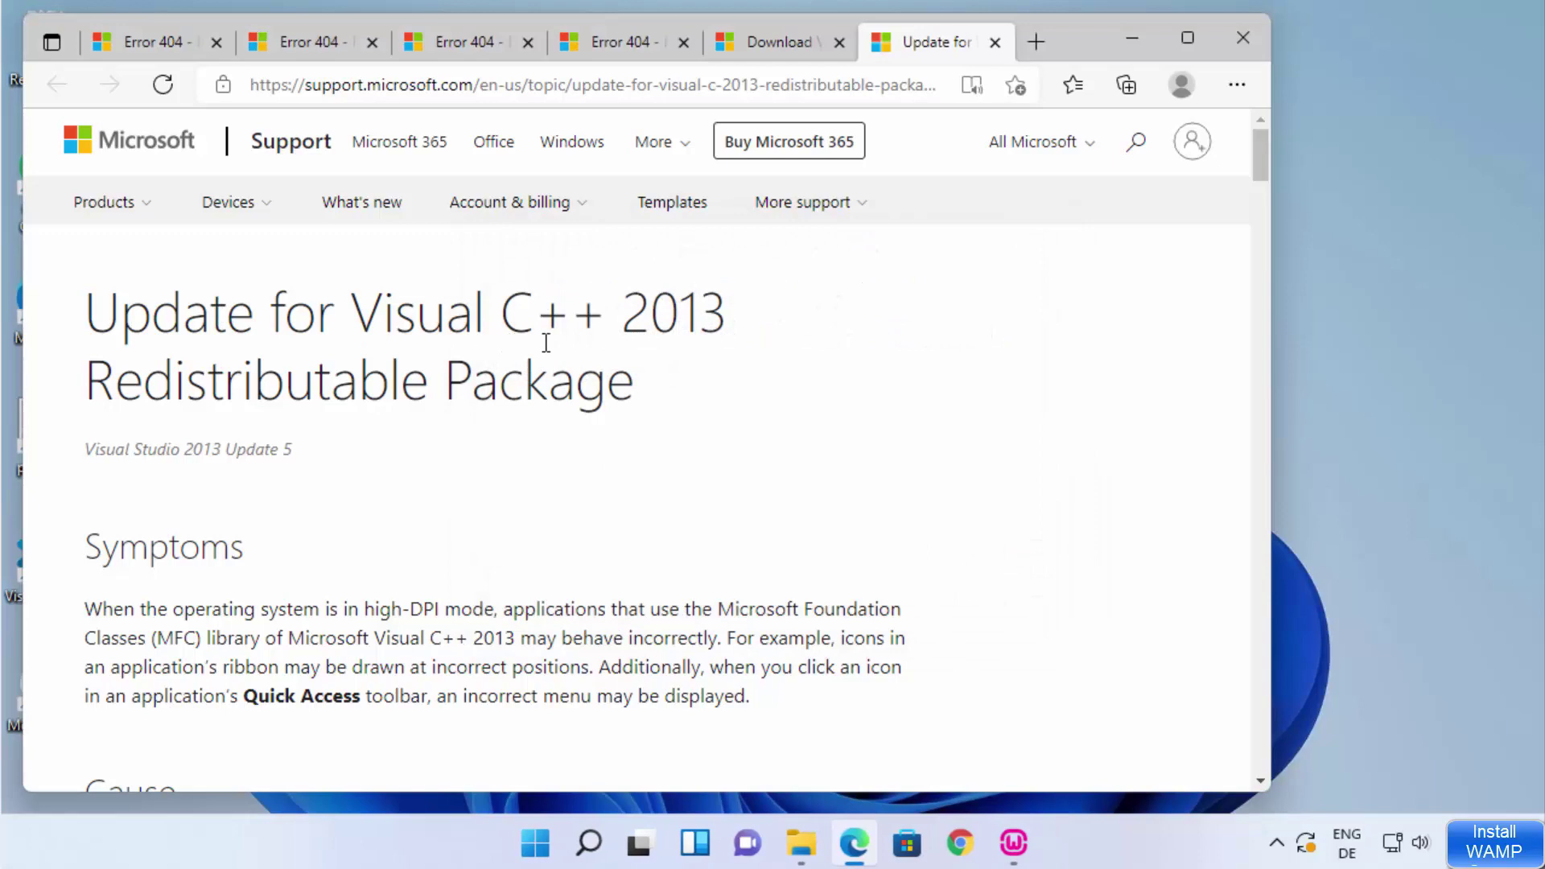
{"action": "scroll", "coordinate": [558, 342], "scroll_direction": "down", "scroll_amount": 10}
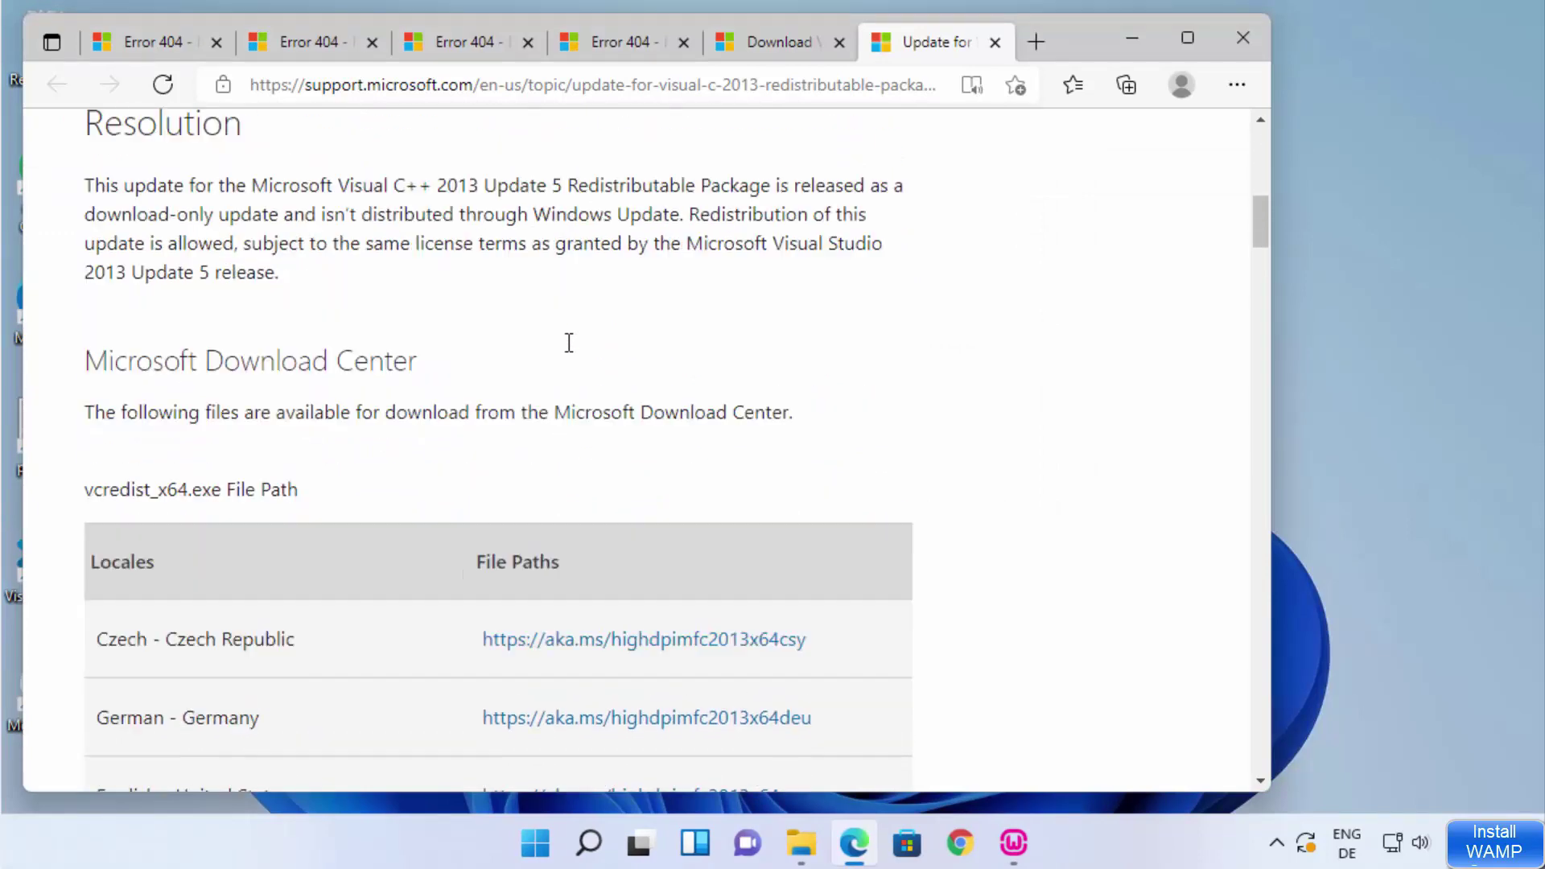
{"action": "scroll", "coordinate": [432, 375], "scroll_direction": "down", "scroll_amount": 4}
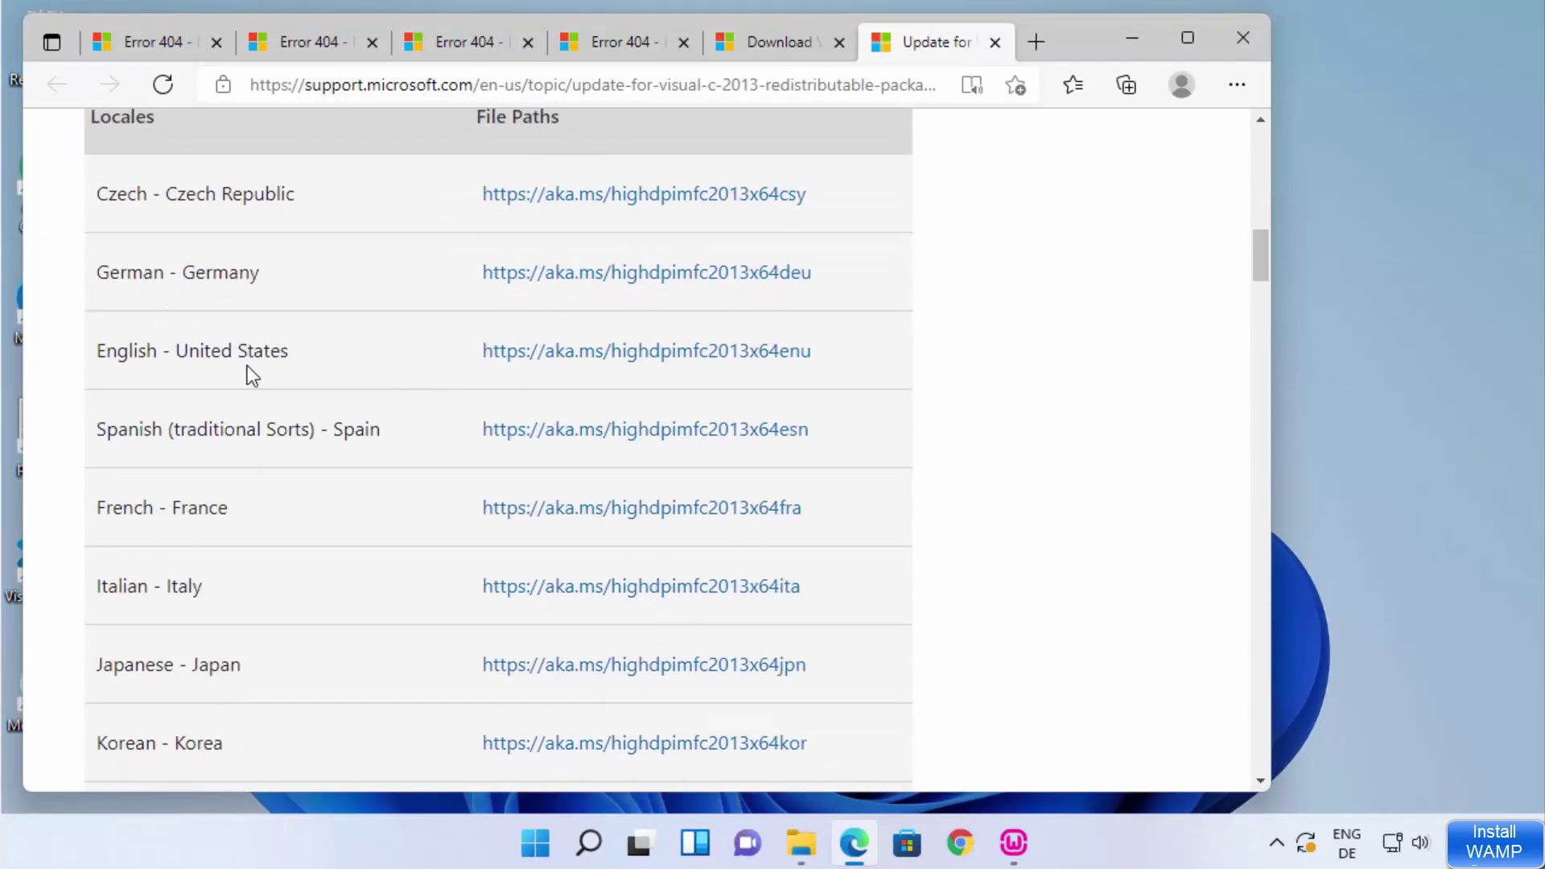
{"action": "left_click", "coordinate": [573, 352]}
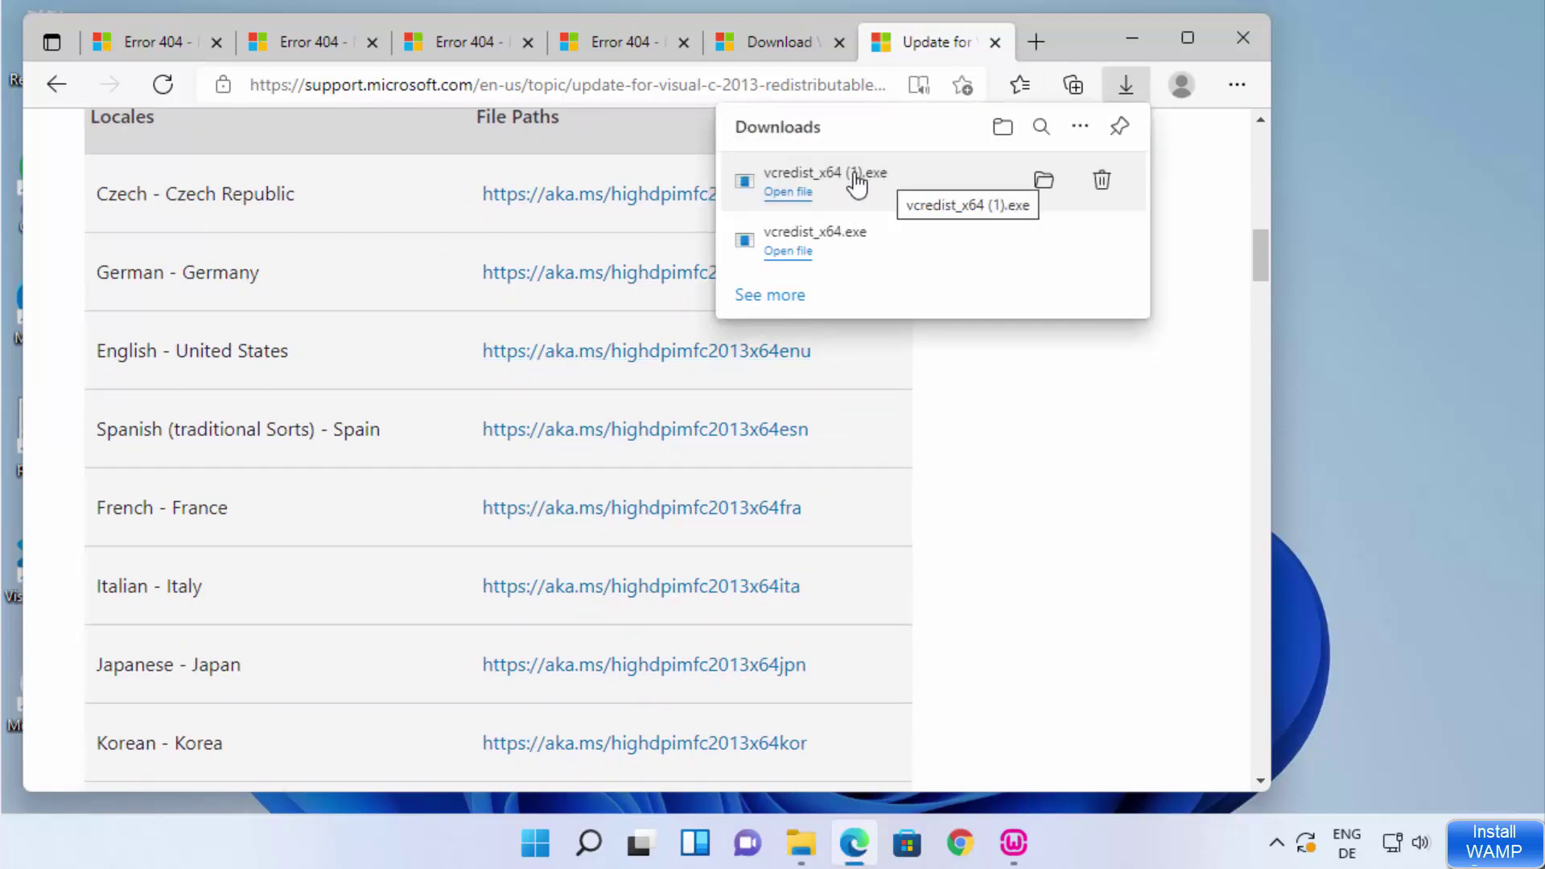
Step: Run vcredist_x64 (1).exe, accept the license terms, and install the Visual C++ 2013 Redistributable (x64)
{"action": "left_click", "coordinate": [873, 186]}
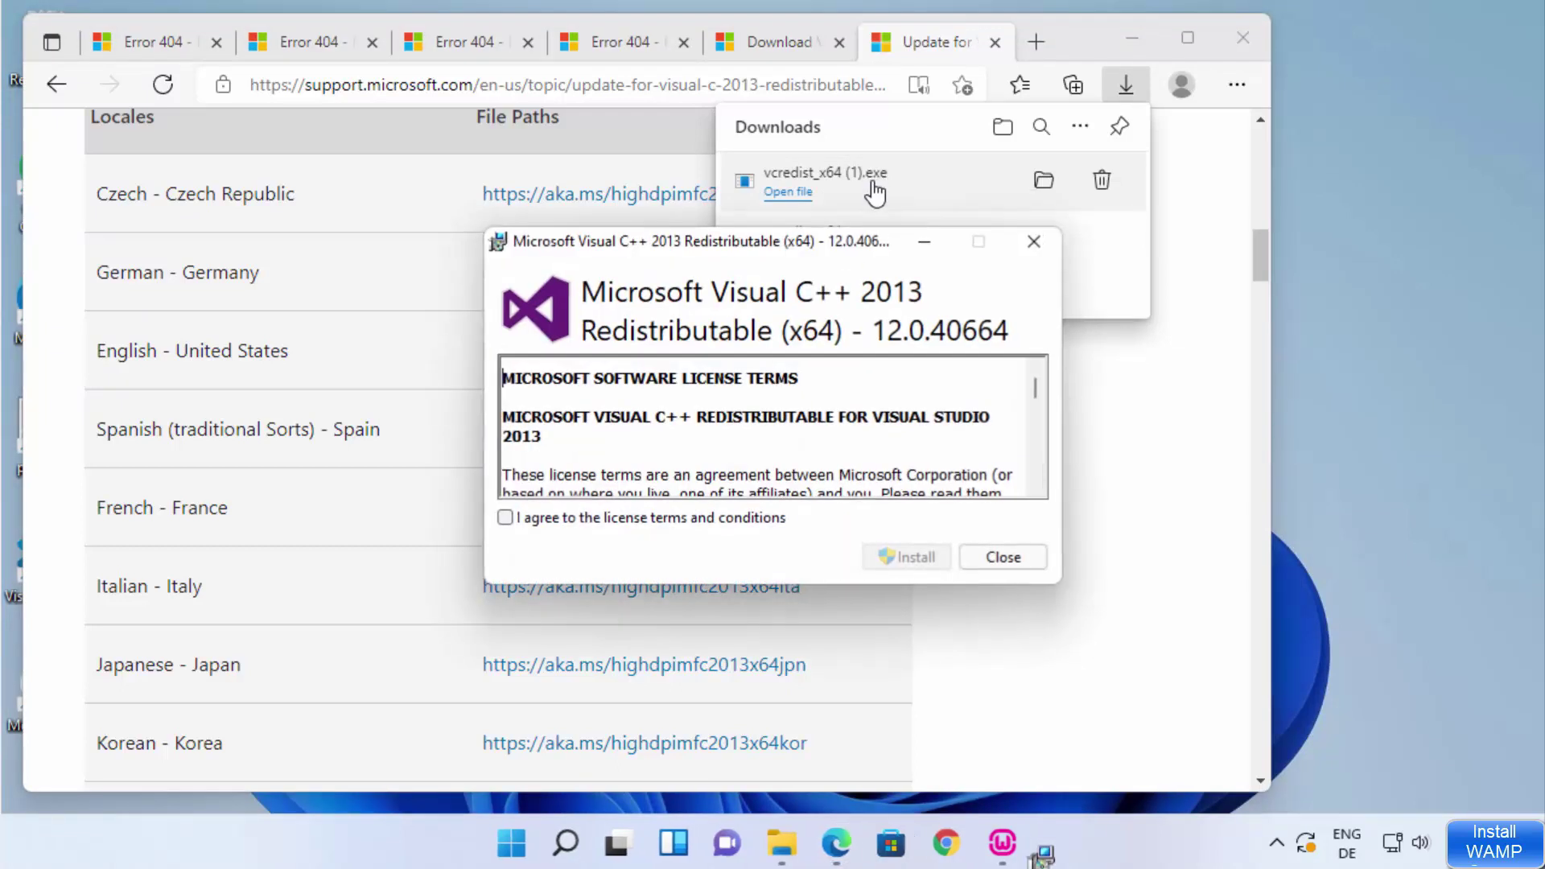
{"action": "left_click", "coordinate": [631, 519]}
{"action": "left_click", "coordinate": [865, 557]}
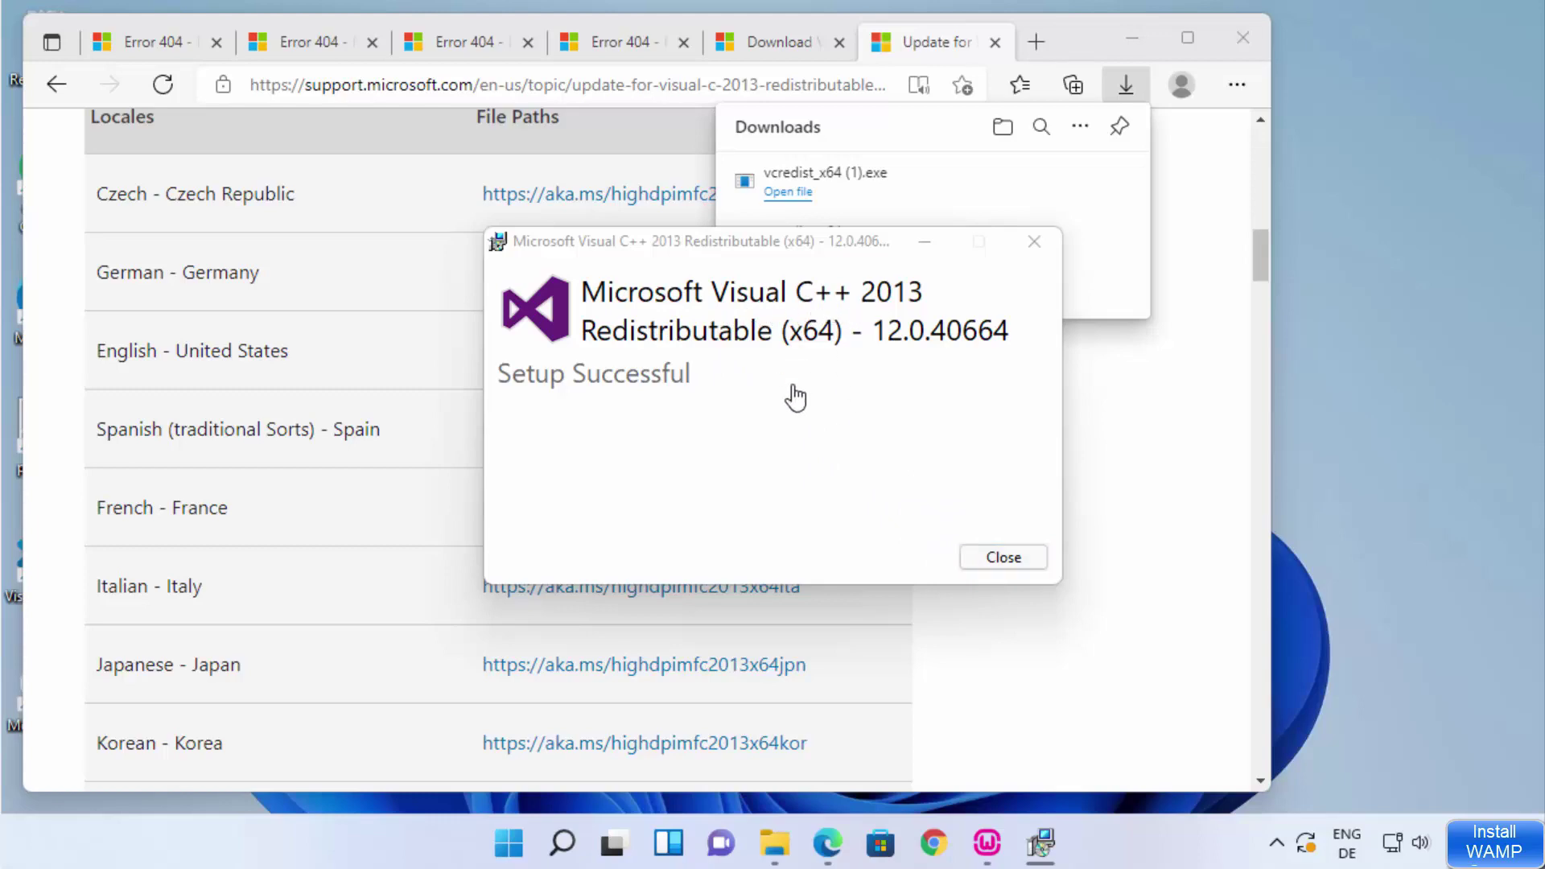
Step: Close the finished 2013 installer and download the x64 redistributable from the VC16 (Visual C++ 2015-2019) link in the Wampserver setup
{"action": "left_click", "coordinate": [998, 555]}
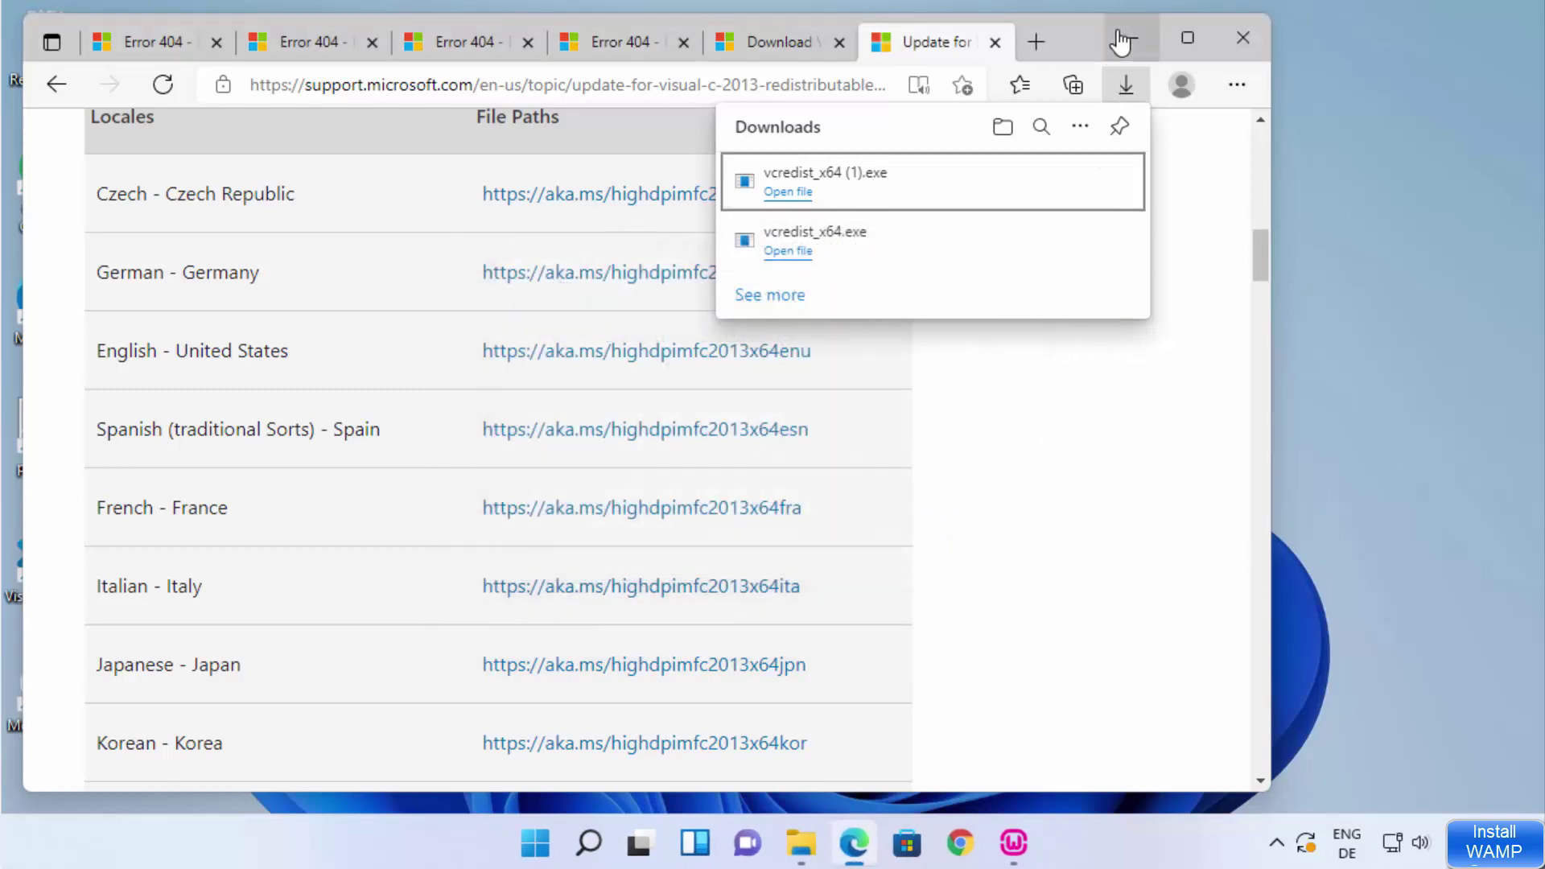
{"action": "left_click", "coordinate": [1131, 38]}
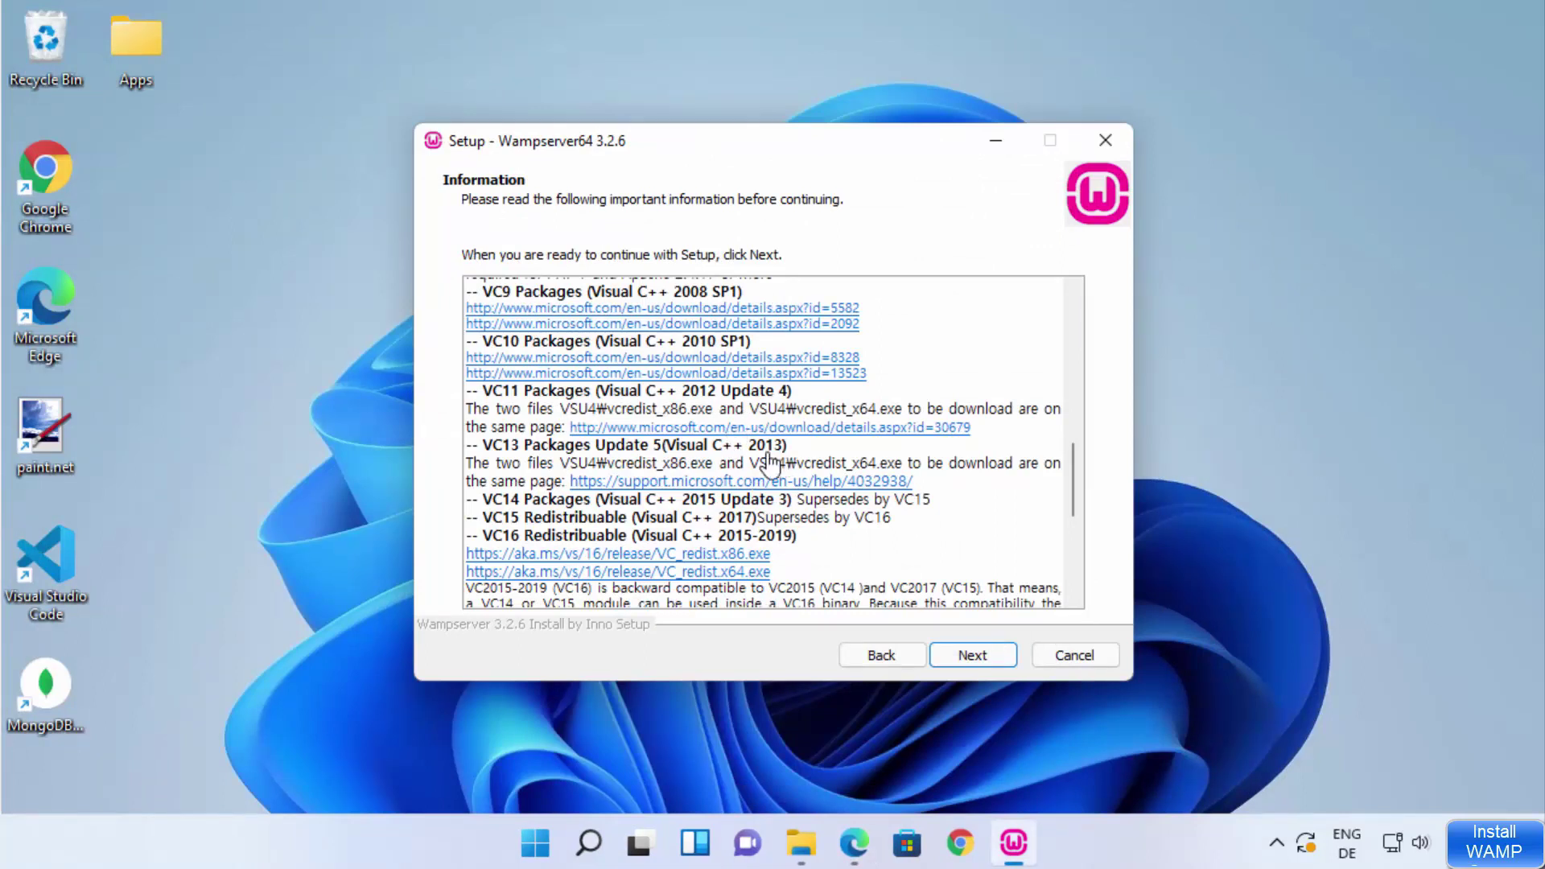
{"action": "scroll", "coordinate": [774, 471], "scroll_direction": "up", "scroll_amount": 4}
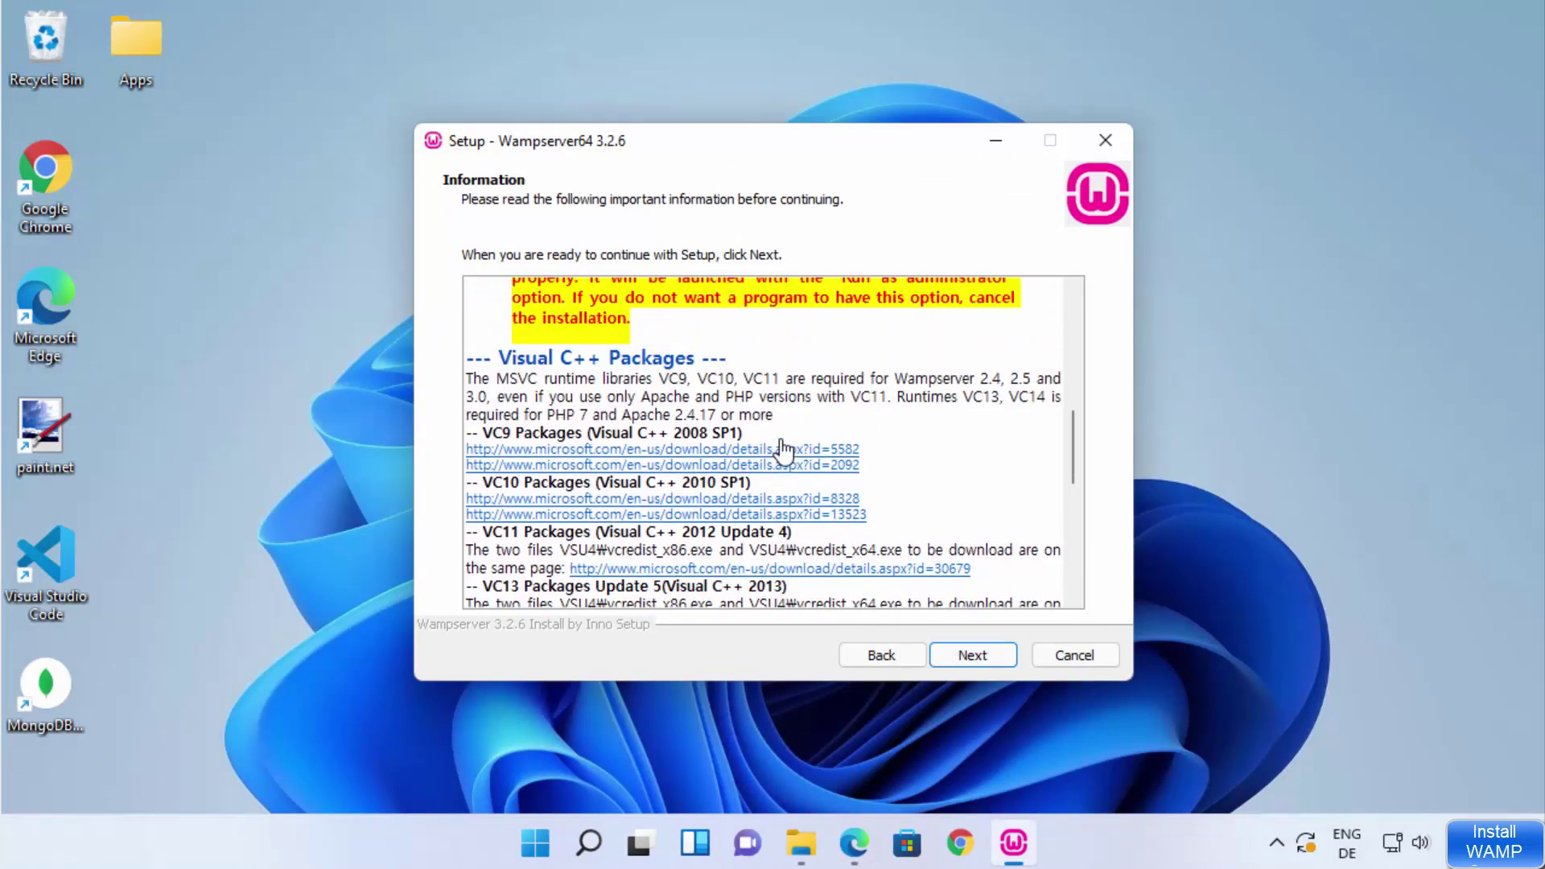
{"action": "scroll", "coordinate": [781, 459], "scroll_direction": "down", "scroll_amount": 5}
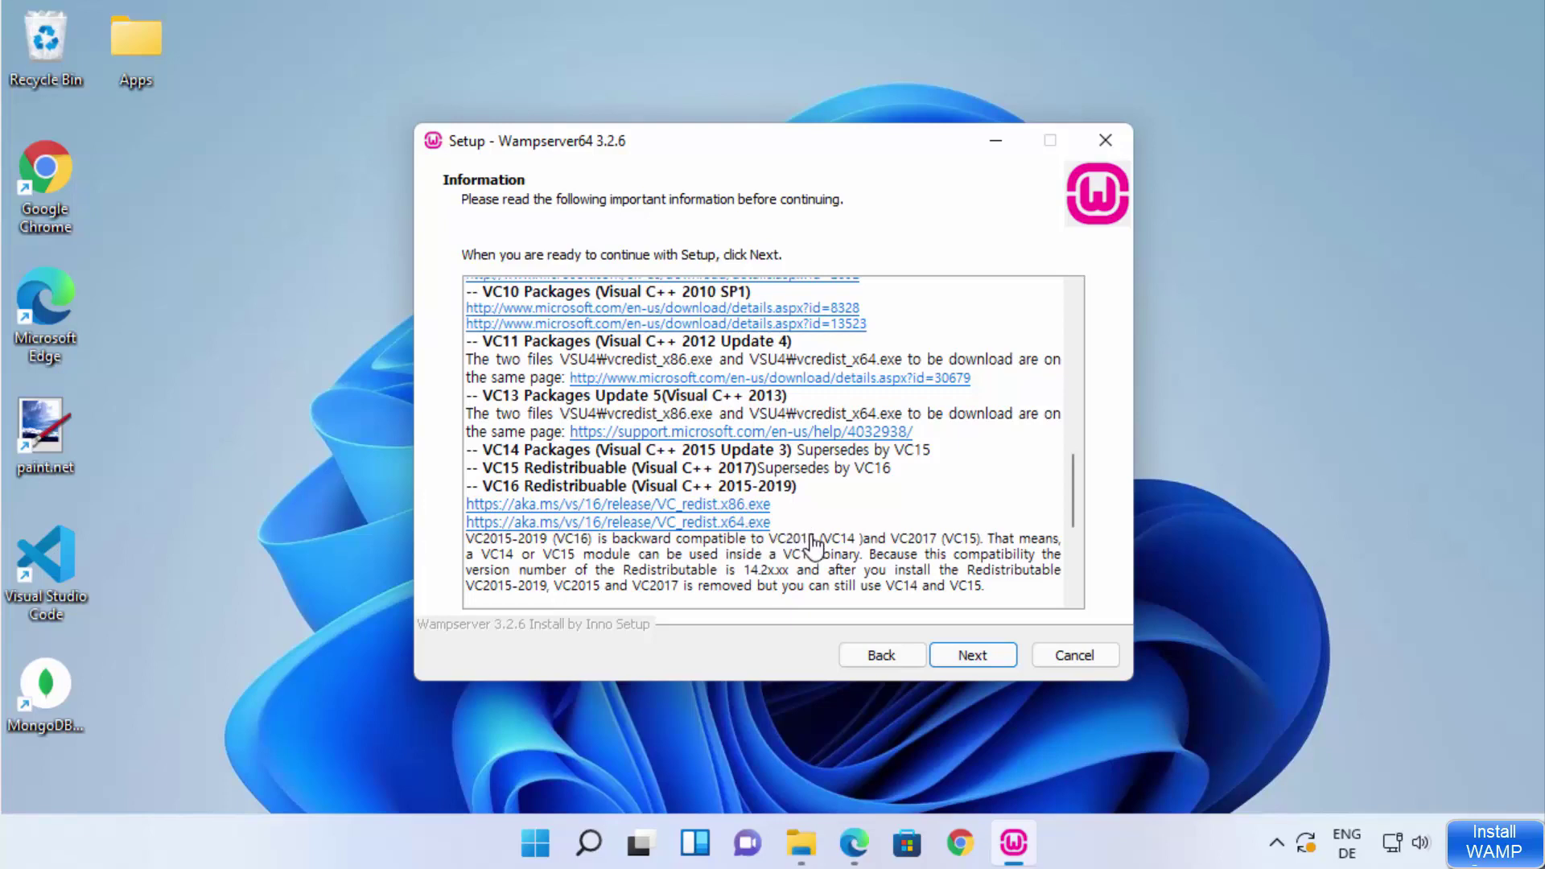
{"action": "left_click", "coordinate": [676, 527]}
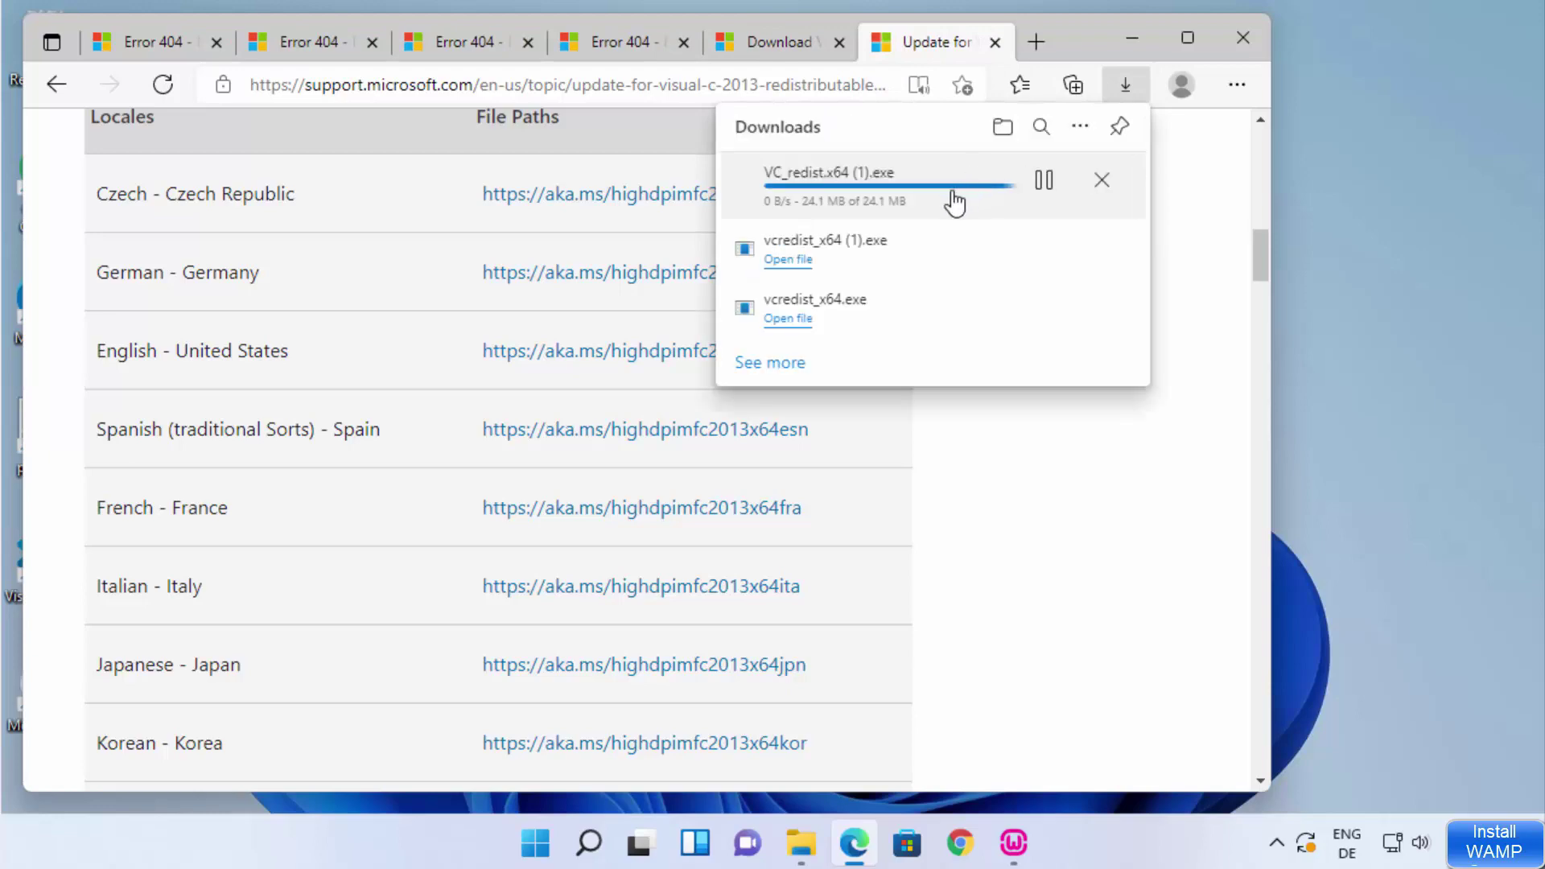
Step: Run VC_redist.x64 (1).exe, accept the license terms, and install the Visual C++ 2015-2019 Redistributable (x64), allowing changes to the device
{"action": "left_click", "coordinate": [912, 193]}
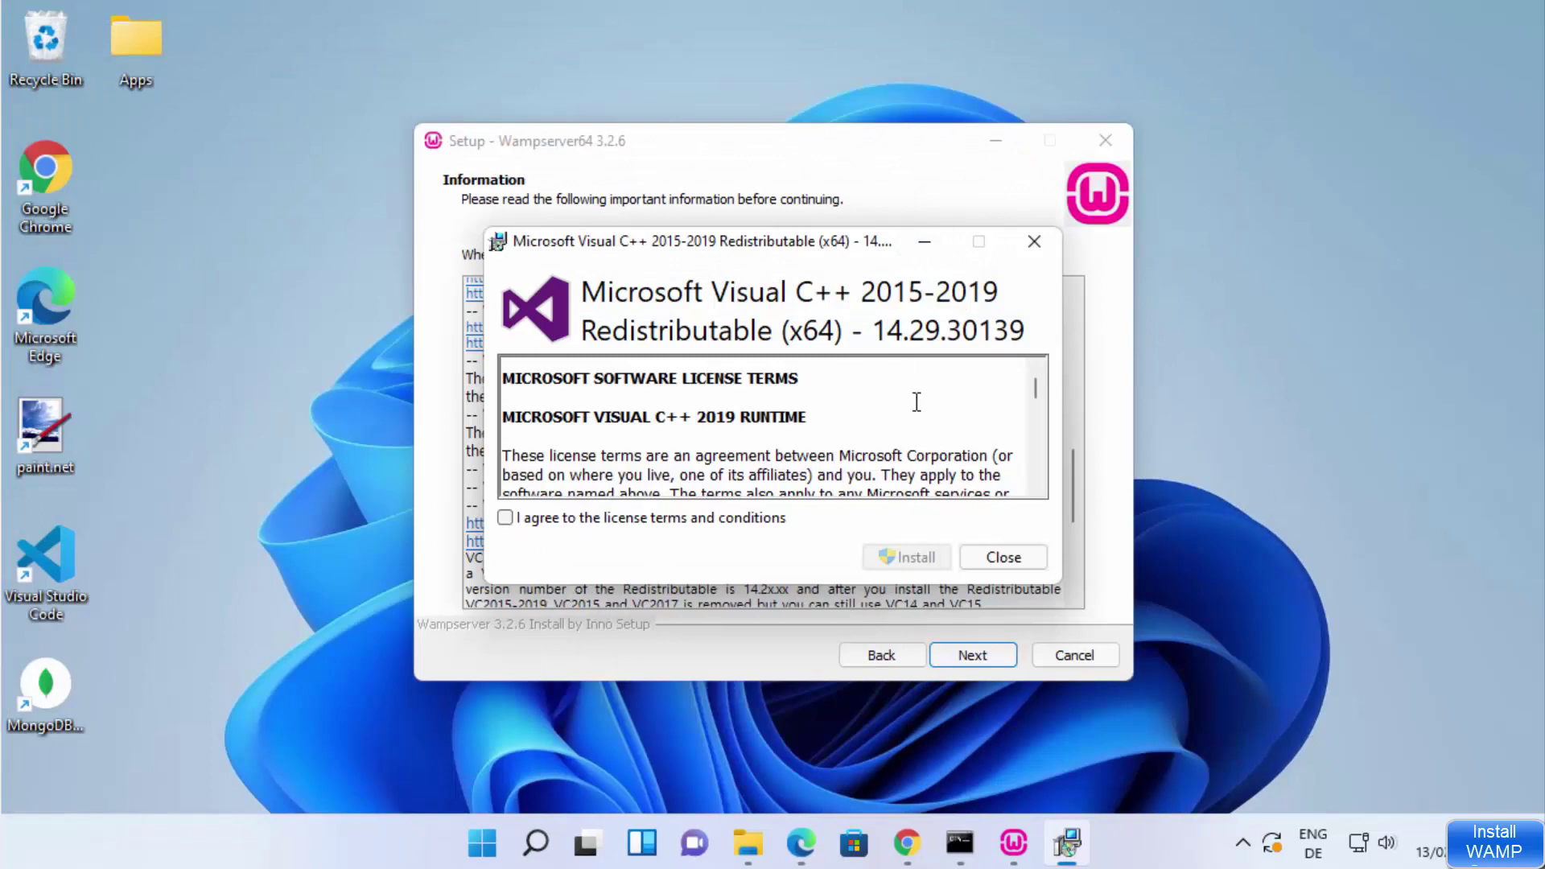
{"action": "left_click", "coordinate": [995, 140]}
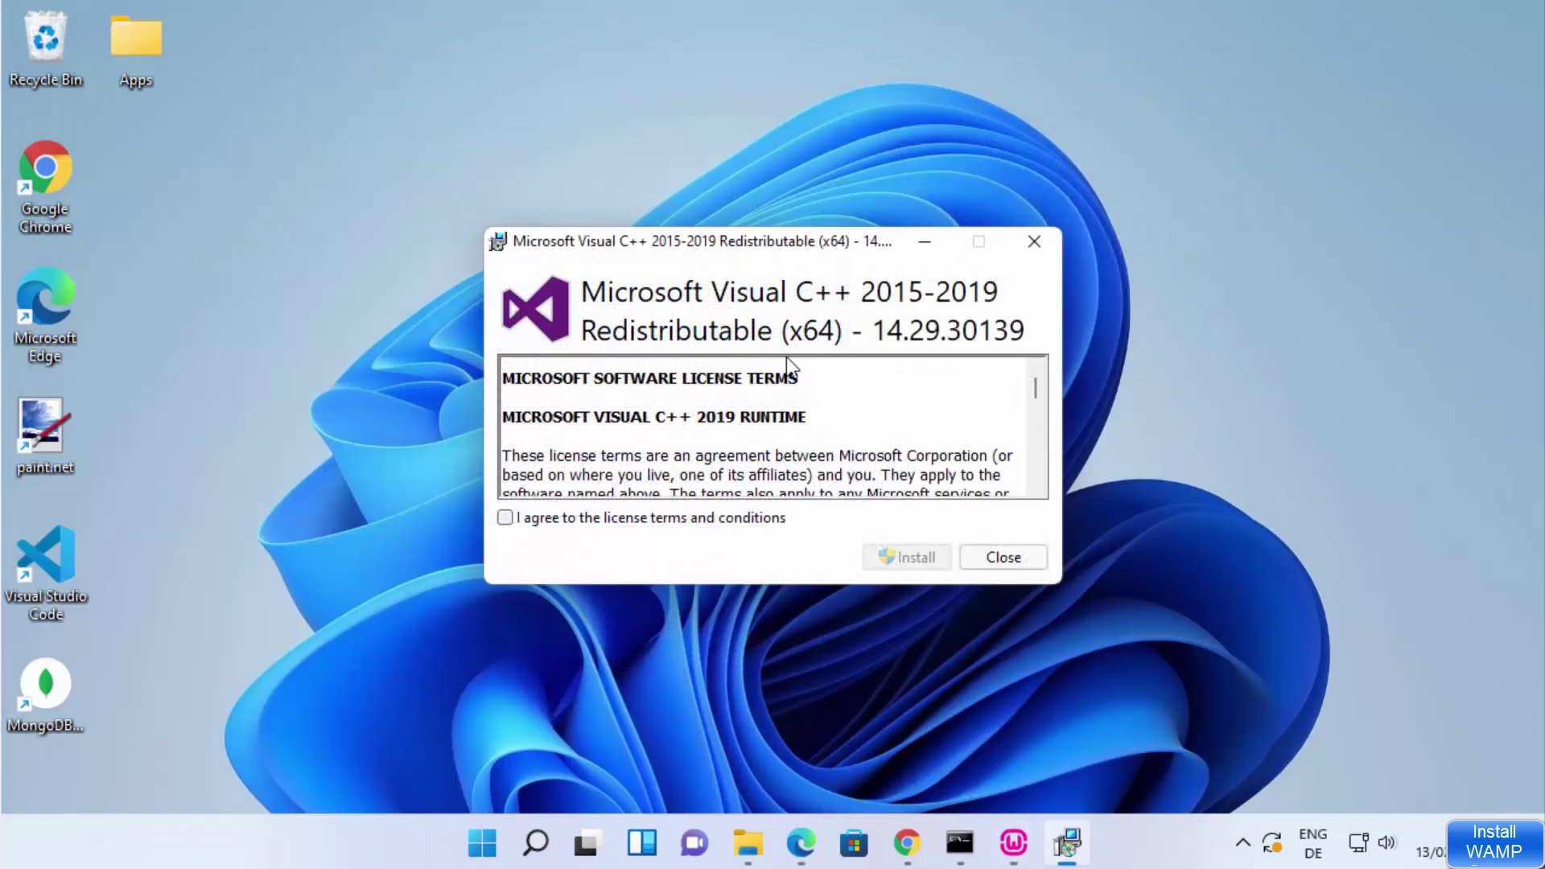
{"action": "left_click", "coordinate": [506, 518]}
{"action": "left_click", "coordinate": [872, 563]}
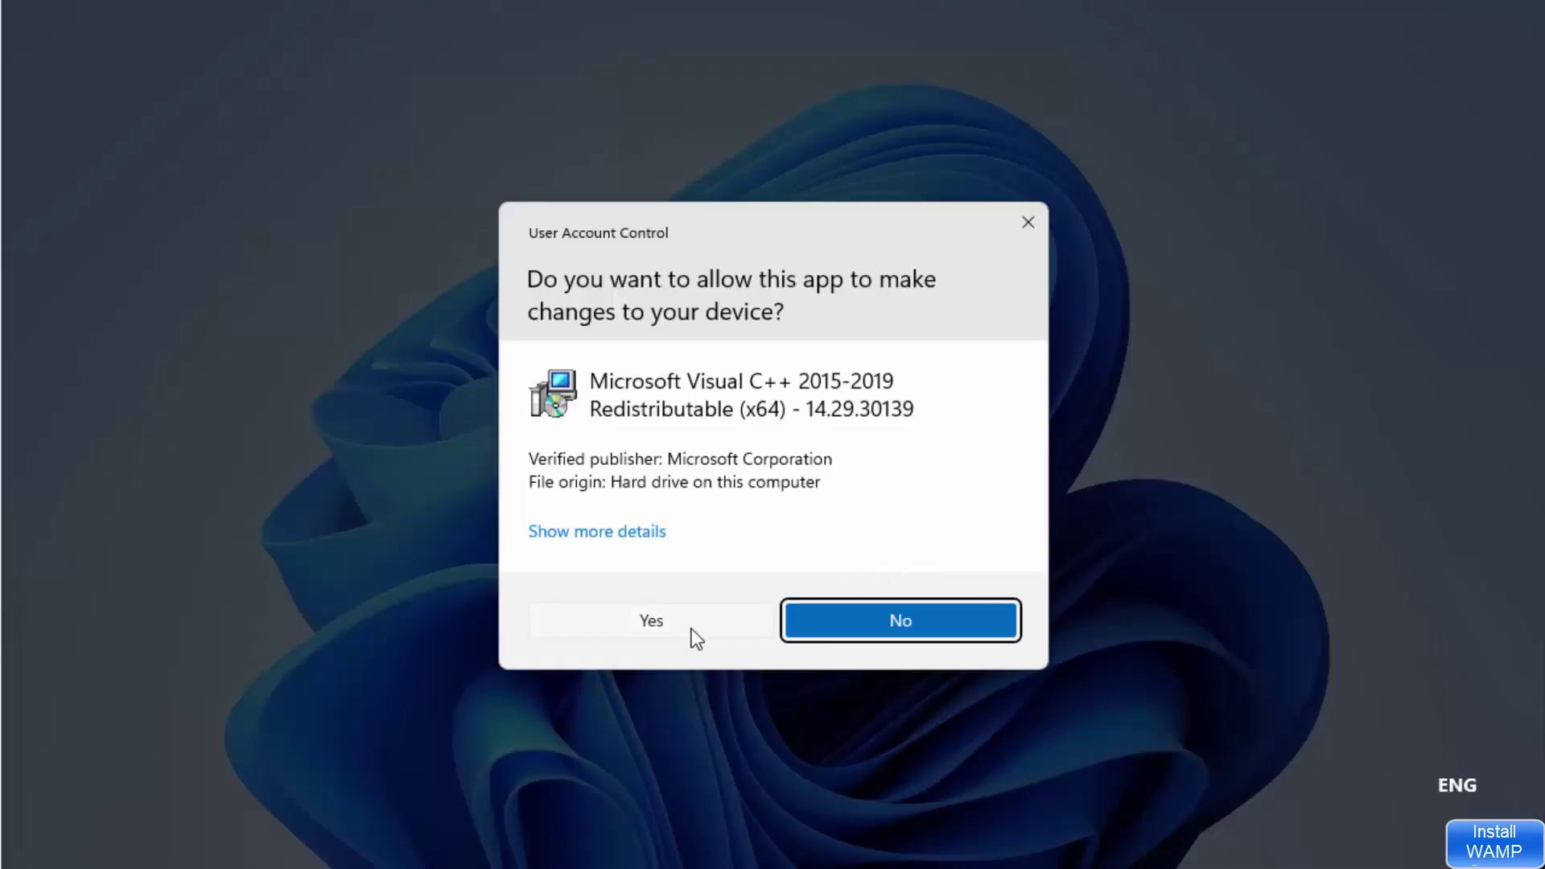
{"action": "left_click", "coordinate": [691, 626]}
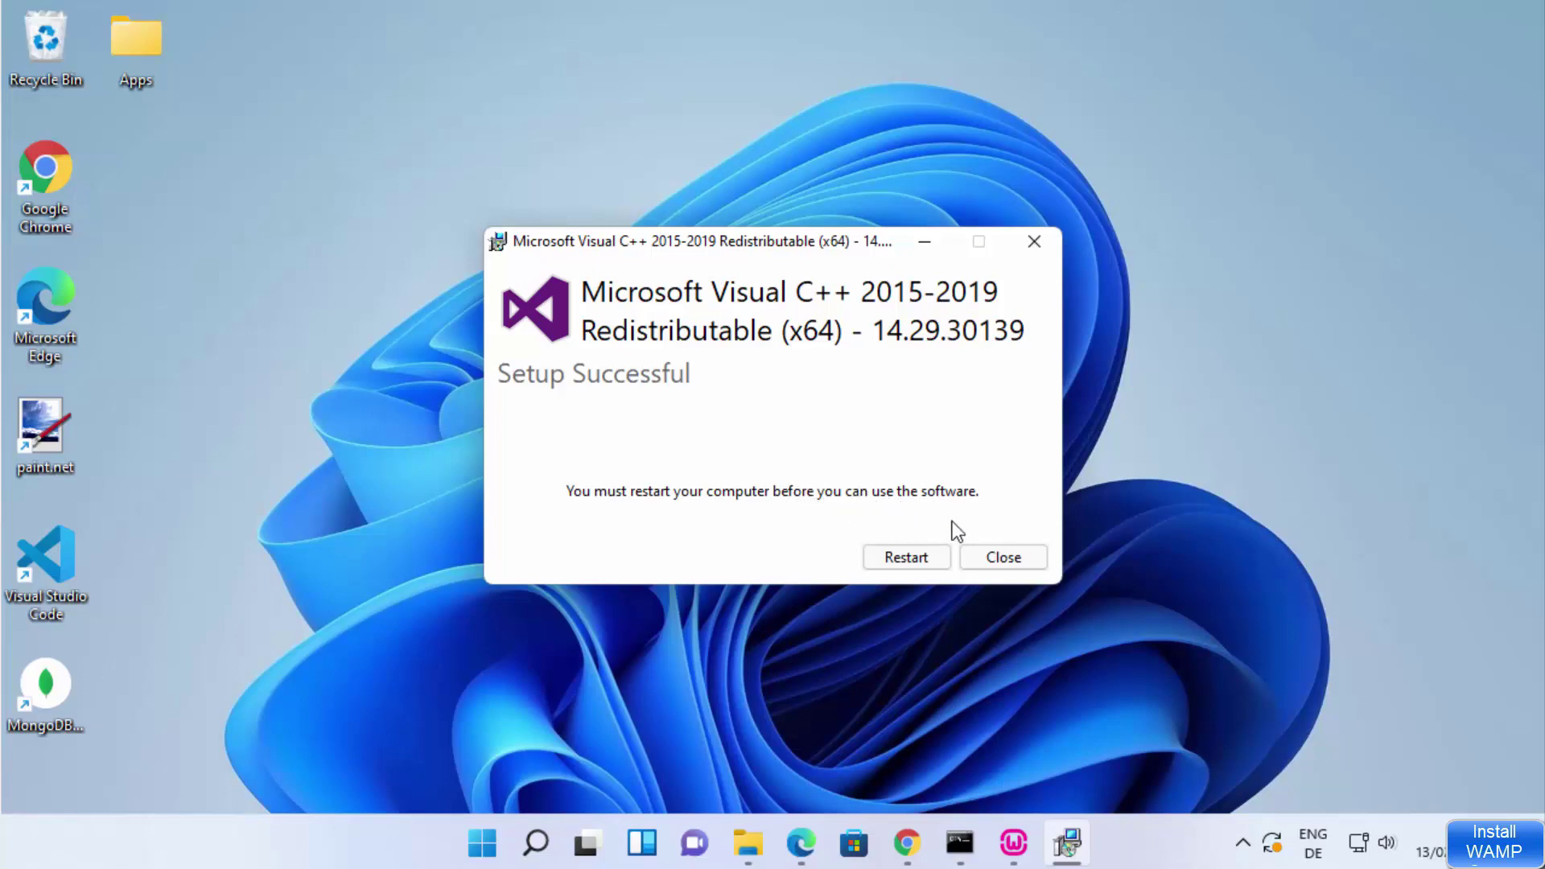
Step: Exit the Wampserver setup without installing and restart the computer from the Visual C++ 2015-2019 installer
{"action": "left_click", "coordinate": [1020, 847]}
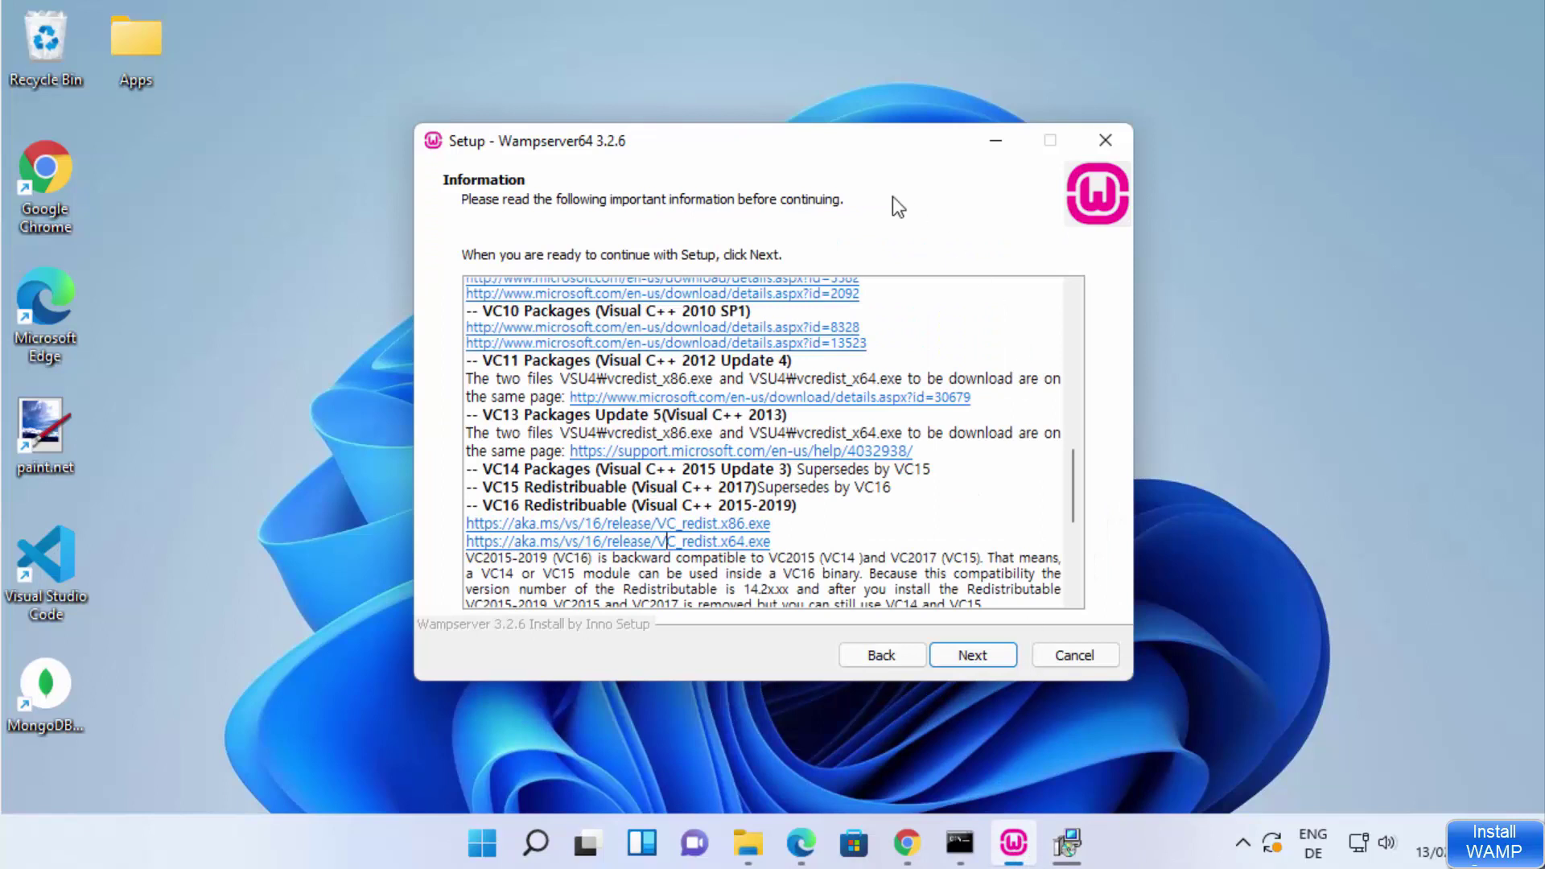
{"action": "left_click", "coordinate": [1085, 658]}
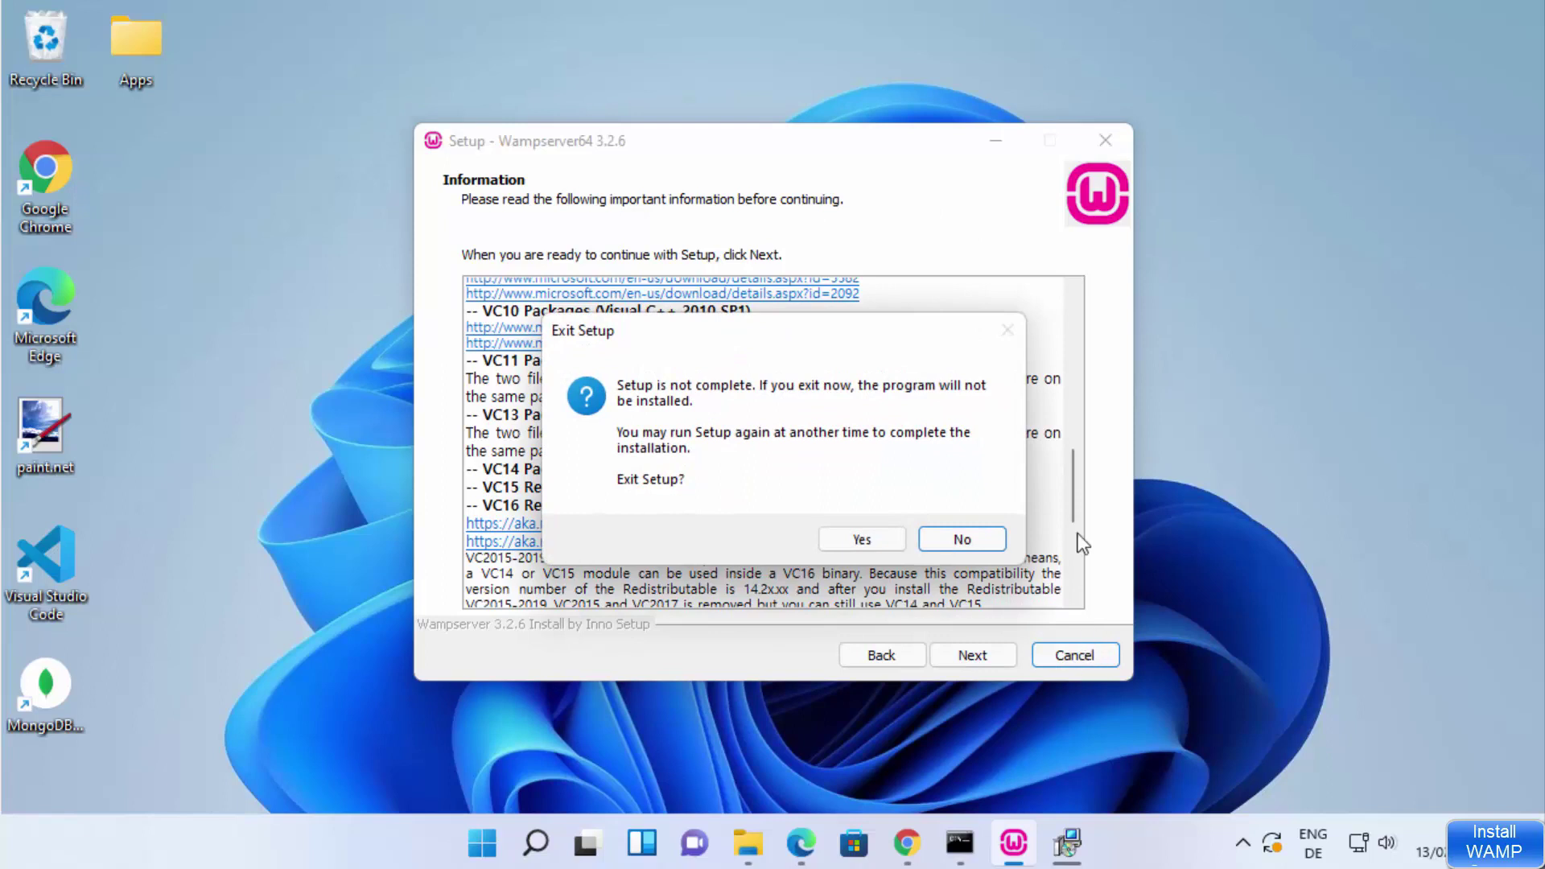
{"action": "left_click", "coordinate": [884, 543]}
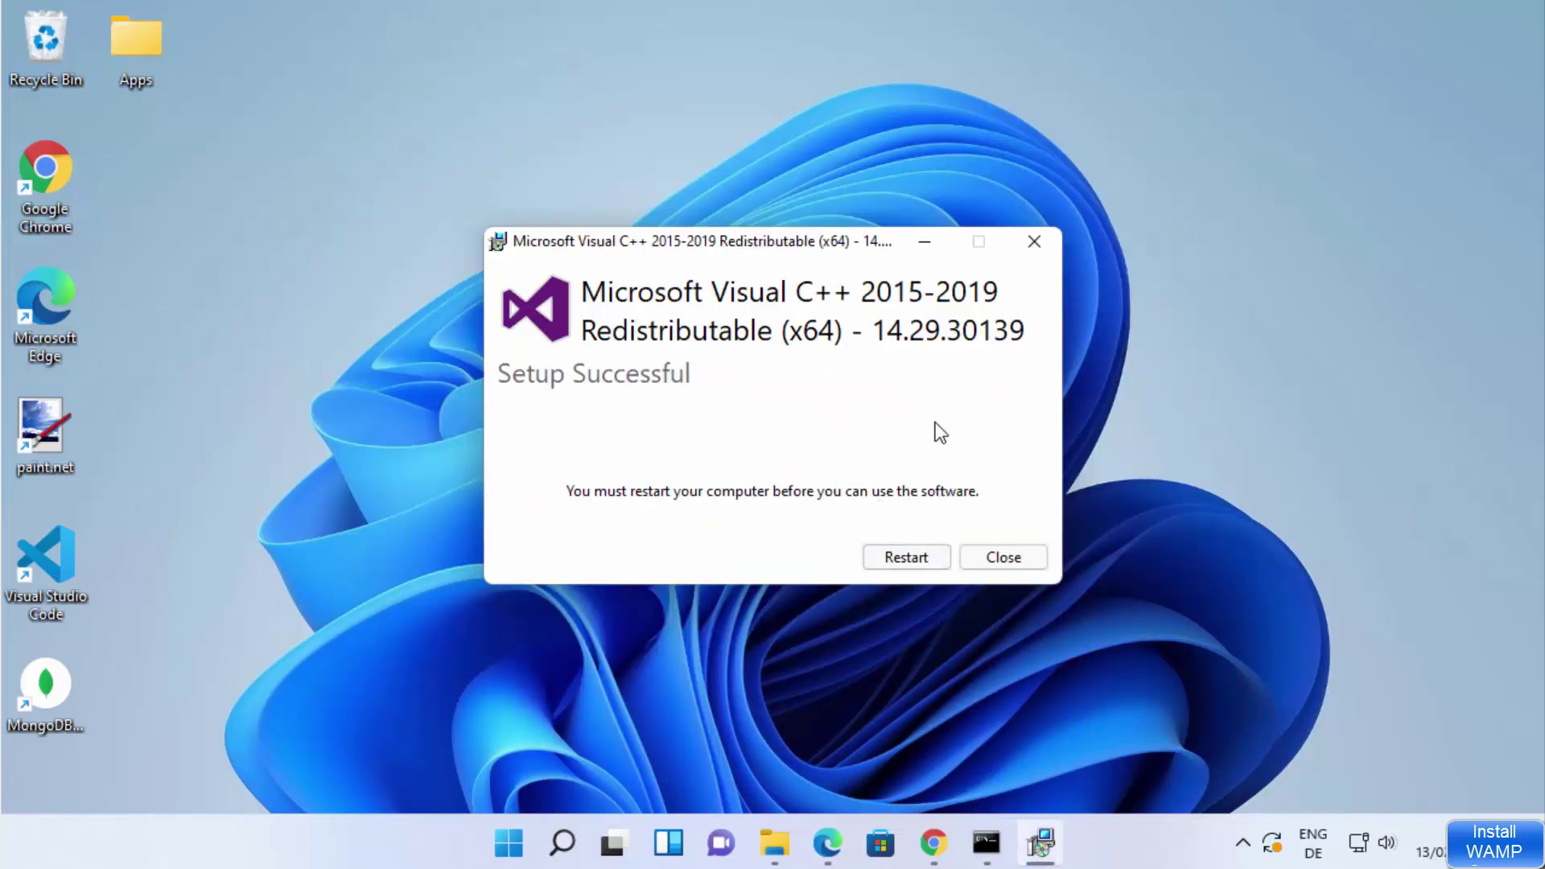
{"action": "left_click", "coordinate": [900, 557]}
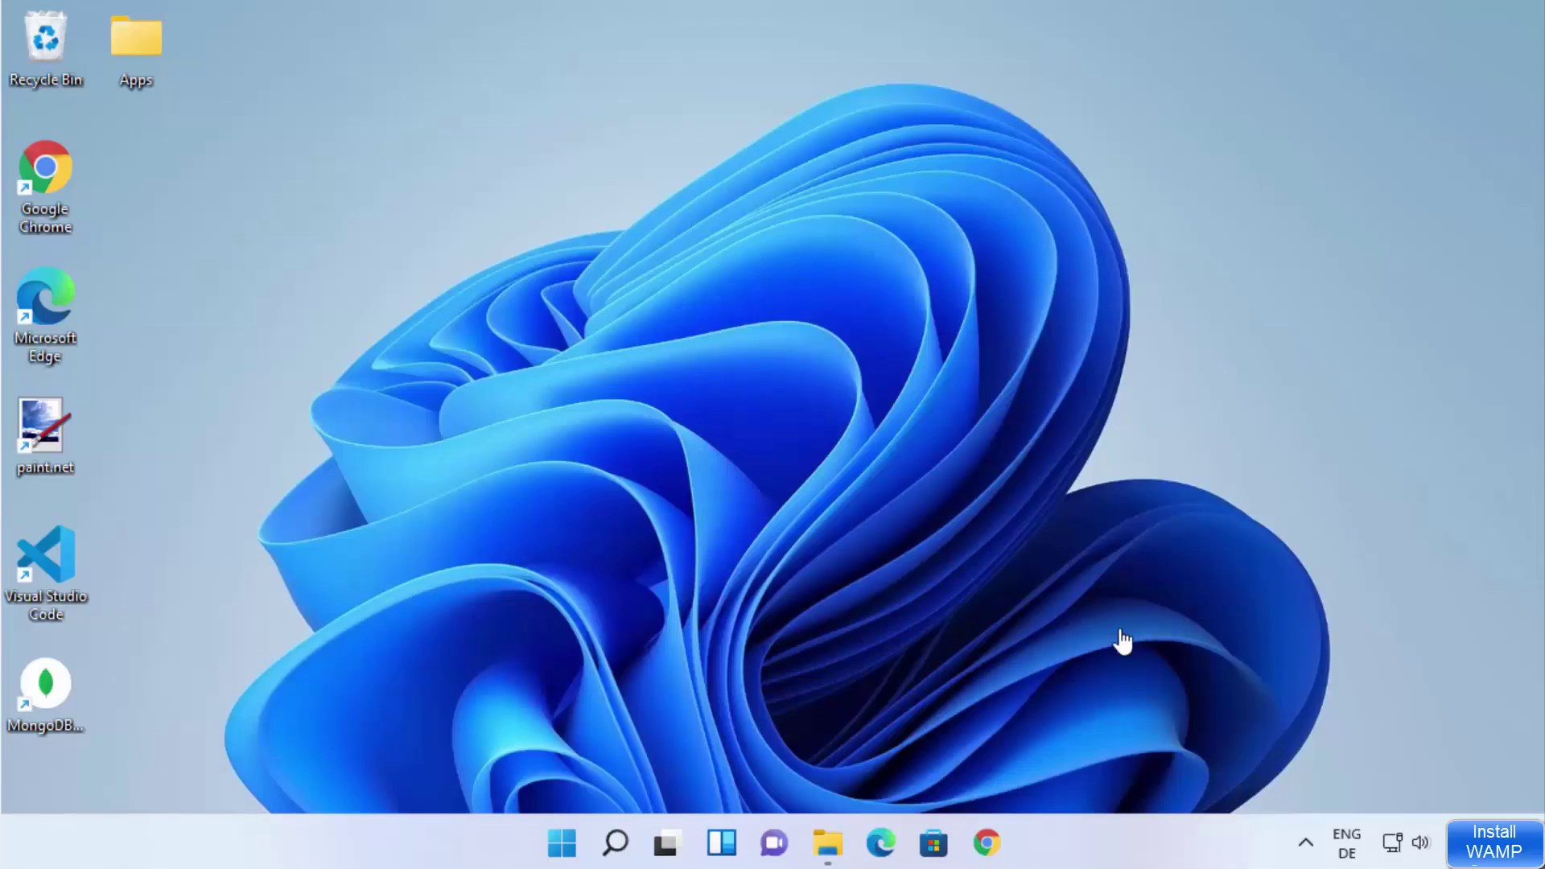
Step: Run wampserver3.2.6_x64.exe from the Downloads folder and accept the Wampserver license agreement
{"action": "left_click", "coordinate": [828, 843]}
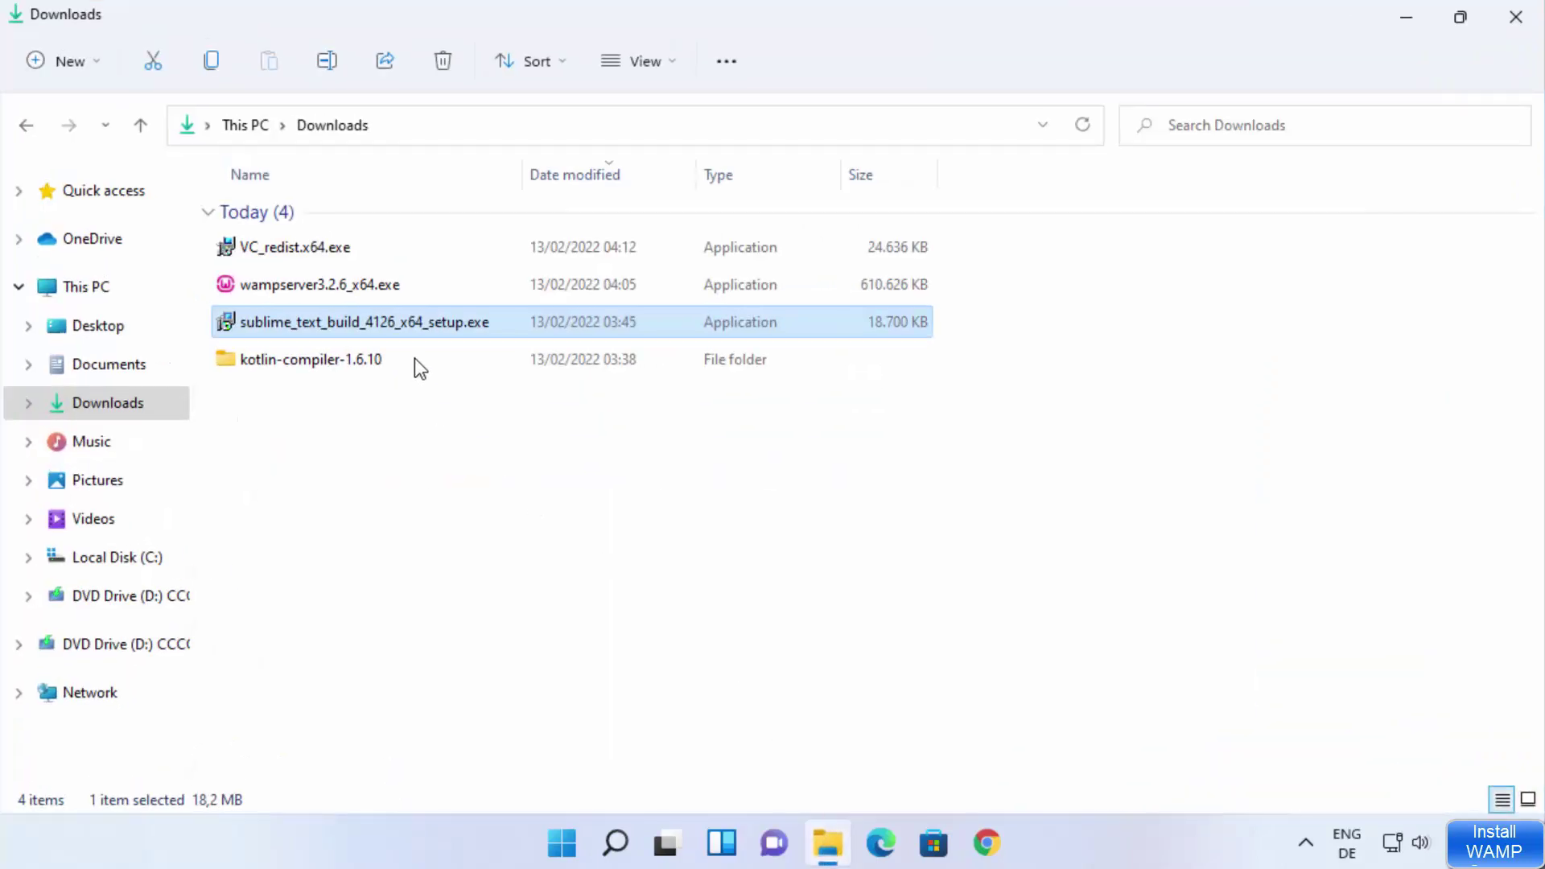
{"action": "left_click", "coordinate": [332, 261]}
{"action": "left_click", "coordinate": [335, 284]}
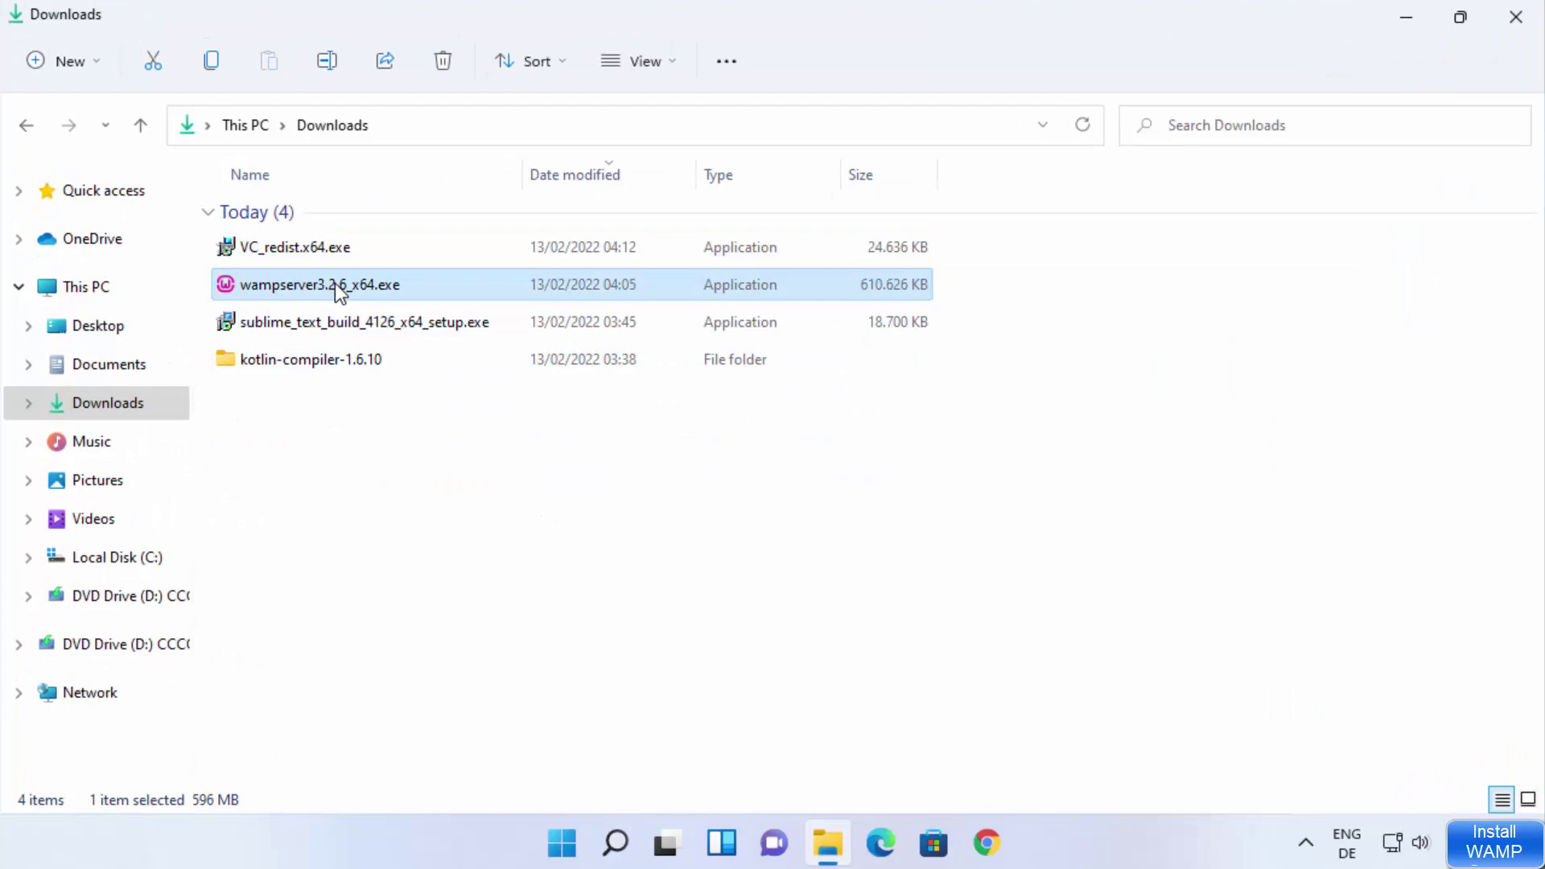
{"action": "double_click", "coordinate": [335, 283]}
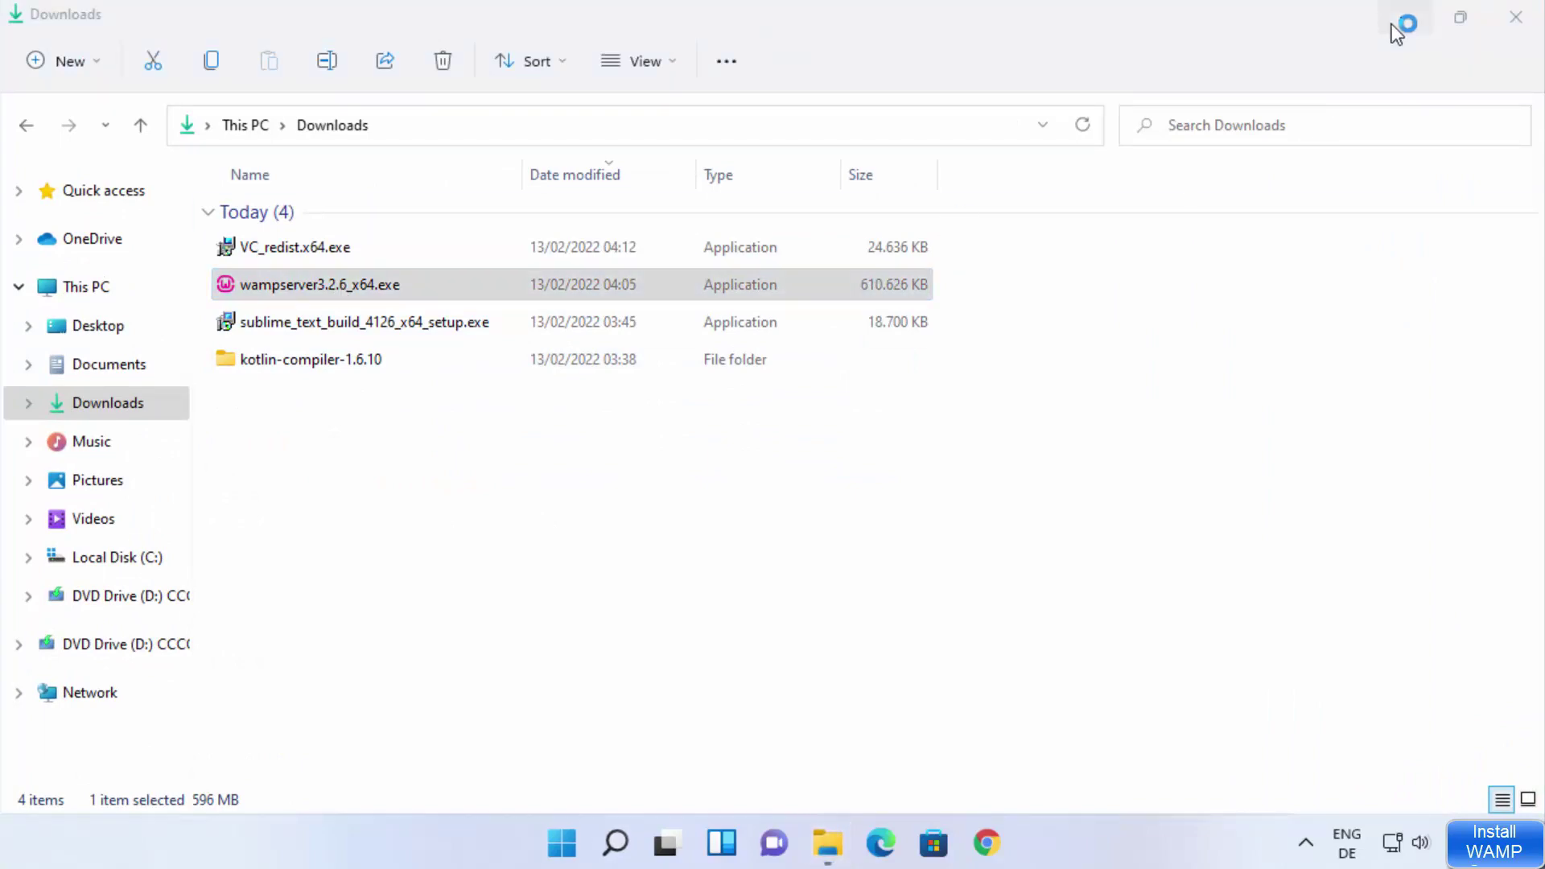
{"action": "left_click", "coordinate": [1406, 17]}
{"action": "left_click", "coordinate": [835, 483]}
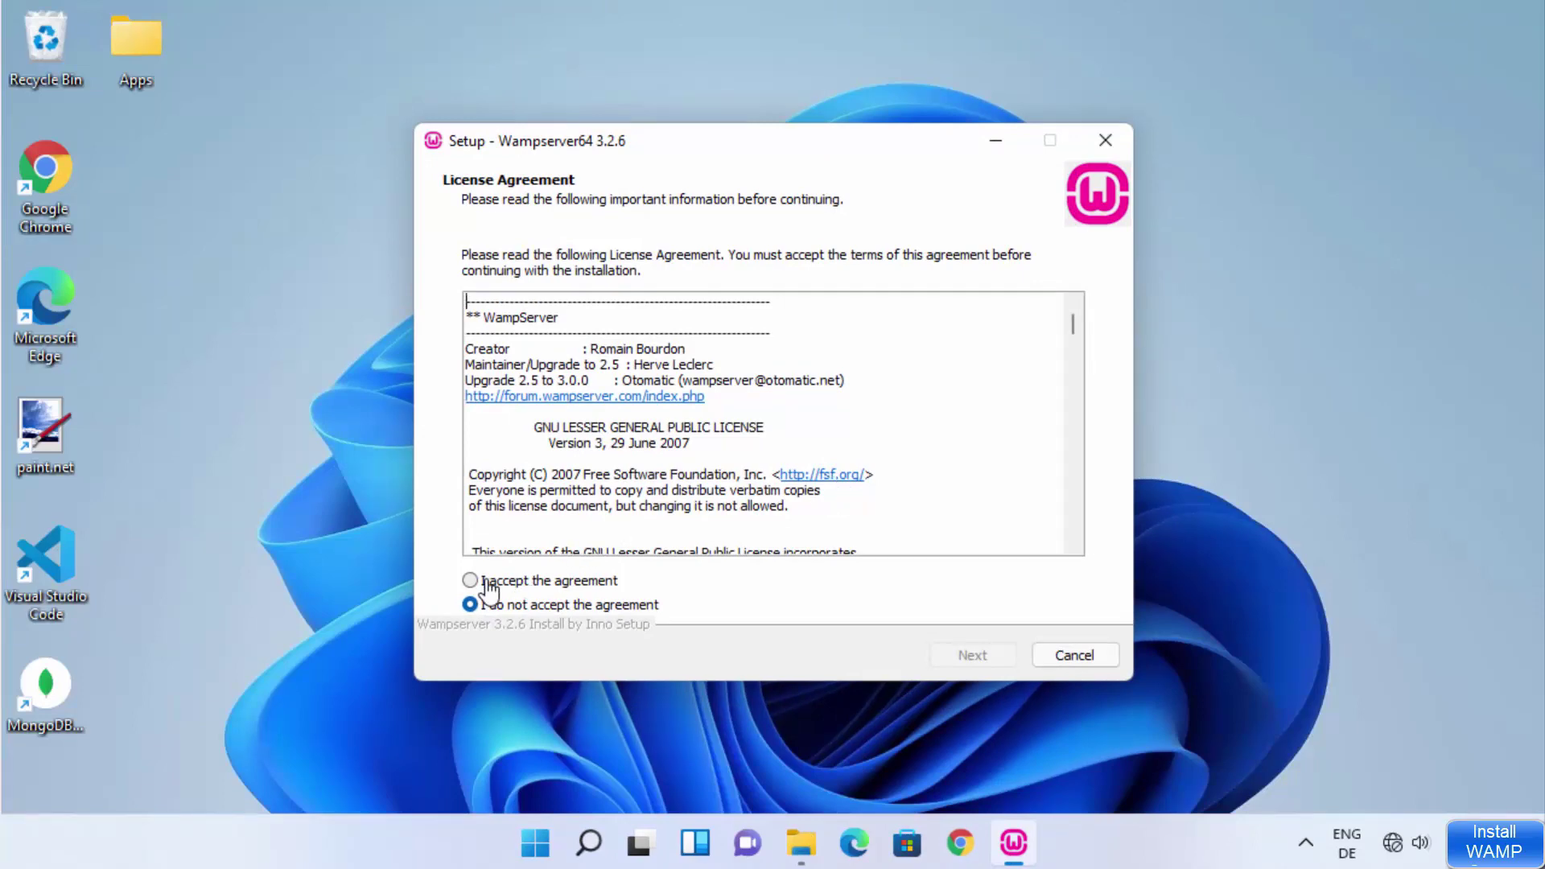
{"action": "left_click", "coordinate": [488, 581]}
{"action": "left_click", "coordinate": [970, 656]}
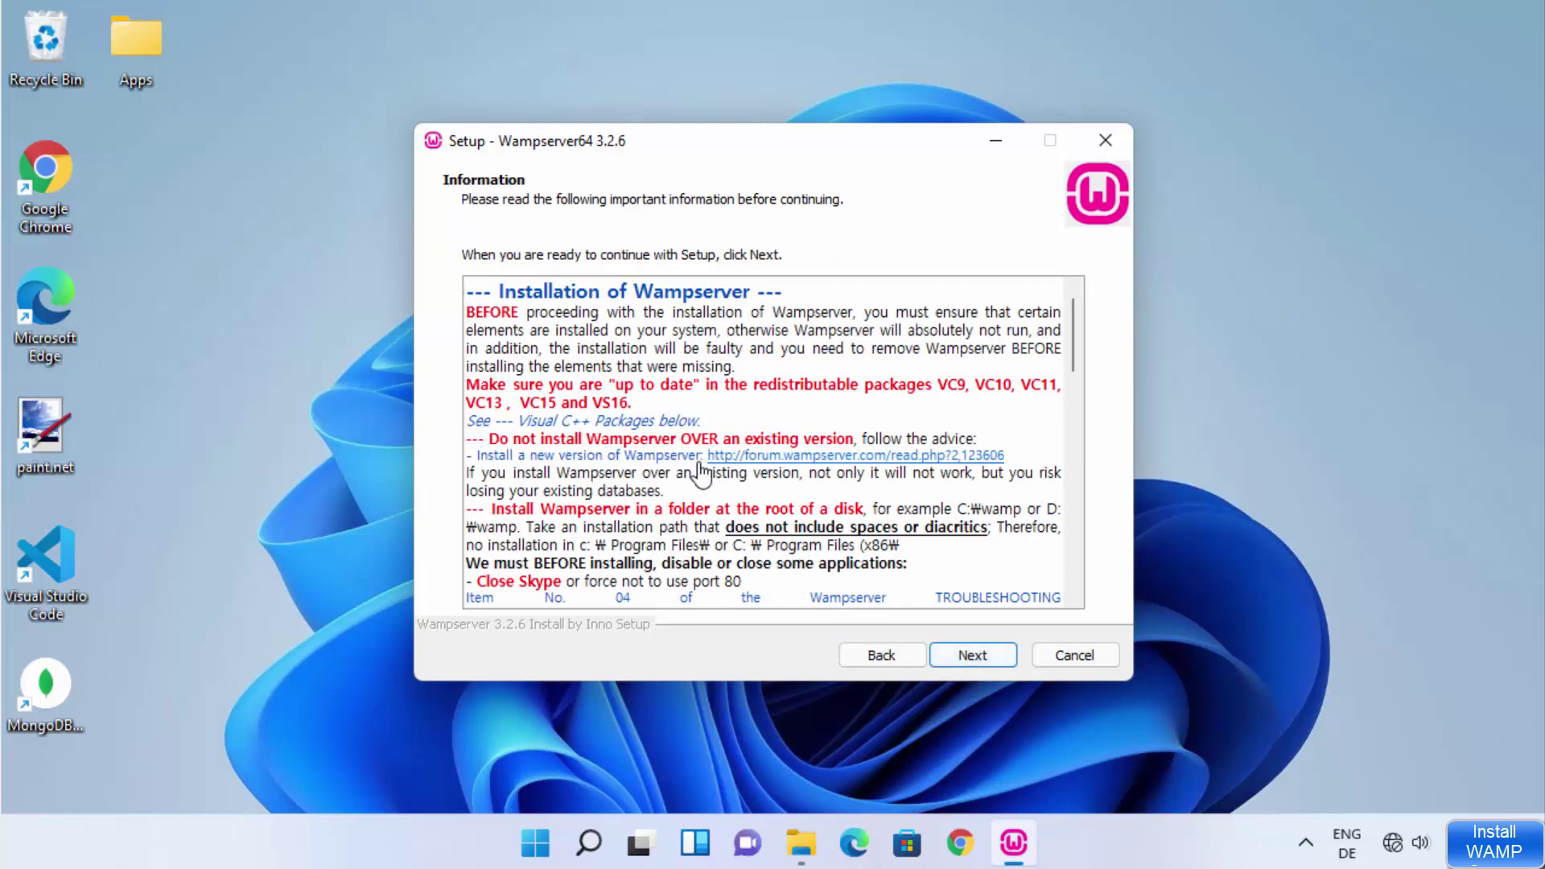
Step: Review the prerequisite information in the setup and accept c:\wamp64 as the destination folder
{"action": "scroll", "coordinate": [769, 408], "scroll_direction": "down", "scroll_amount": 1}
{"action": "scroll", "coordinate": [769, 408], "scroll_direction": "down", "scroll_amount": 2}
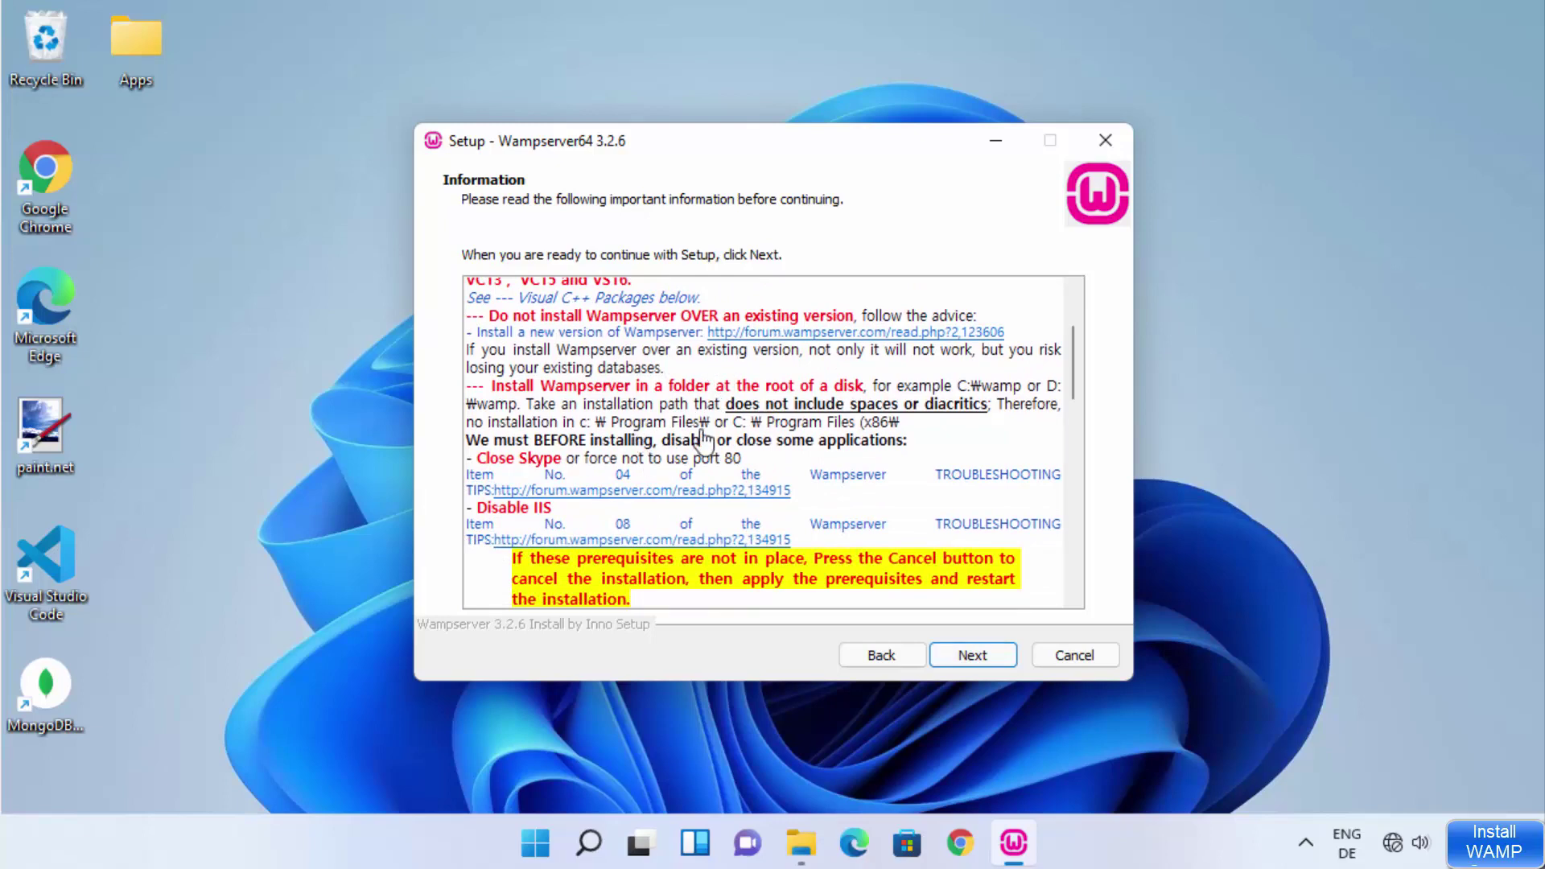
{"action": "scroll", "coordinate": [776, 430], "scroll_direction": "down", "scroll_amount": 5}
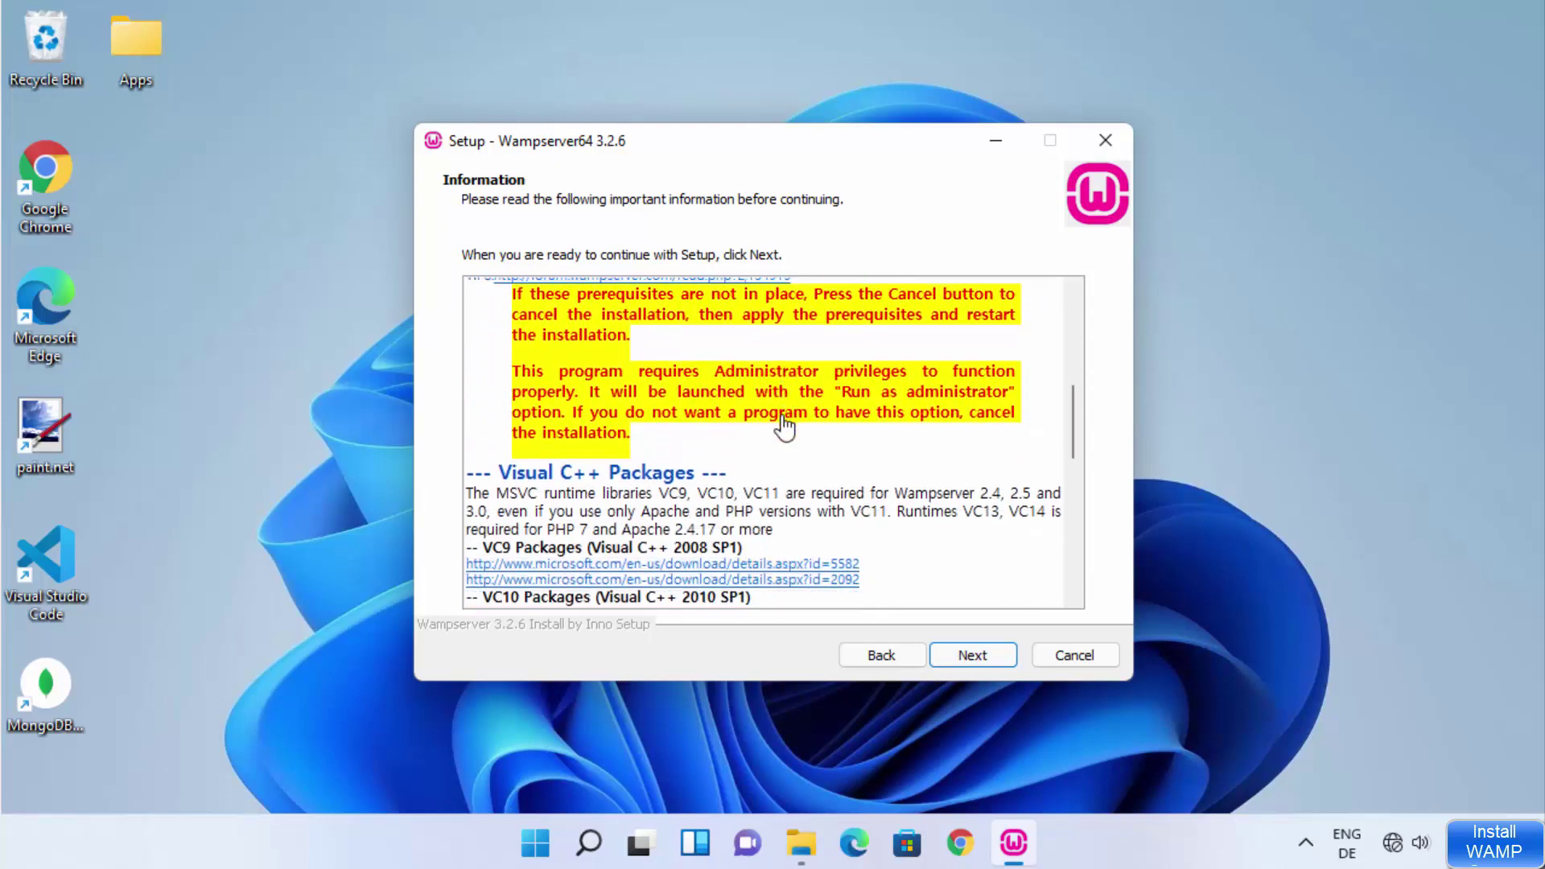
{"action": "scroll", "coordinate": [784, 462], "scroll_direction": "down", "scroll_amount": 1}
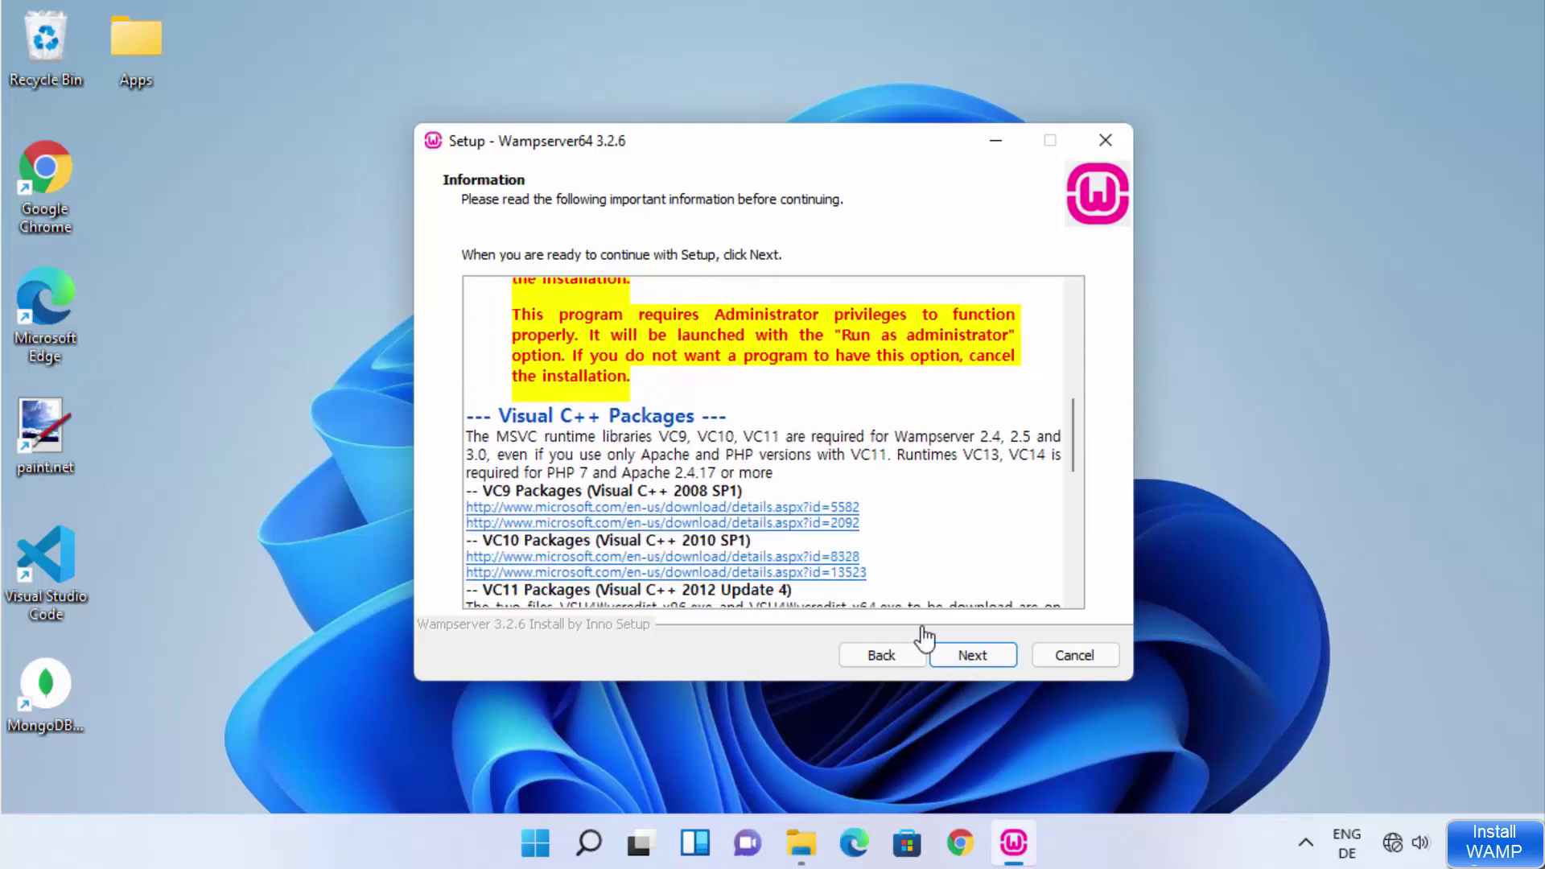
{"action": "left_click", "coordinate": [973, 656]}
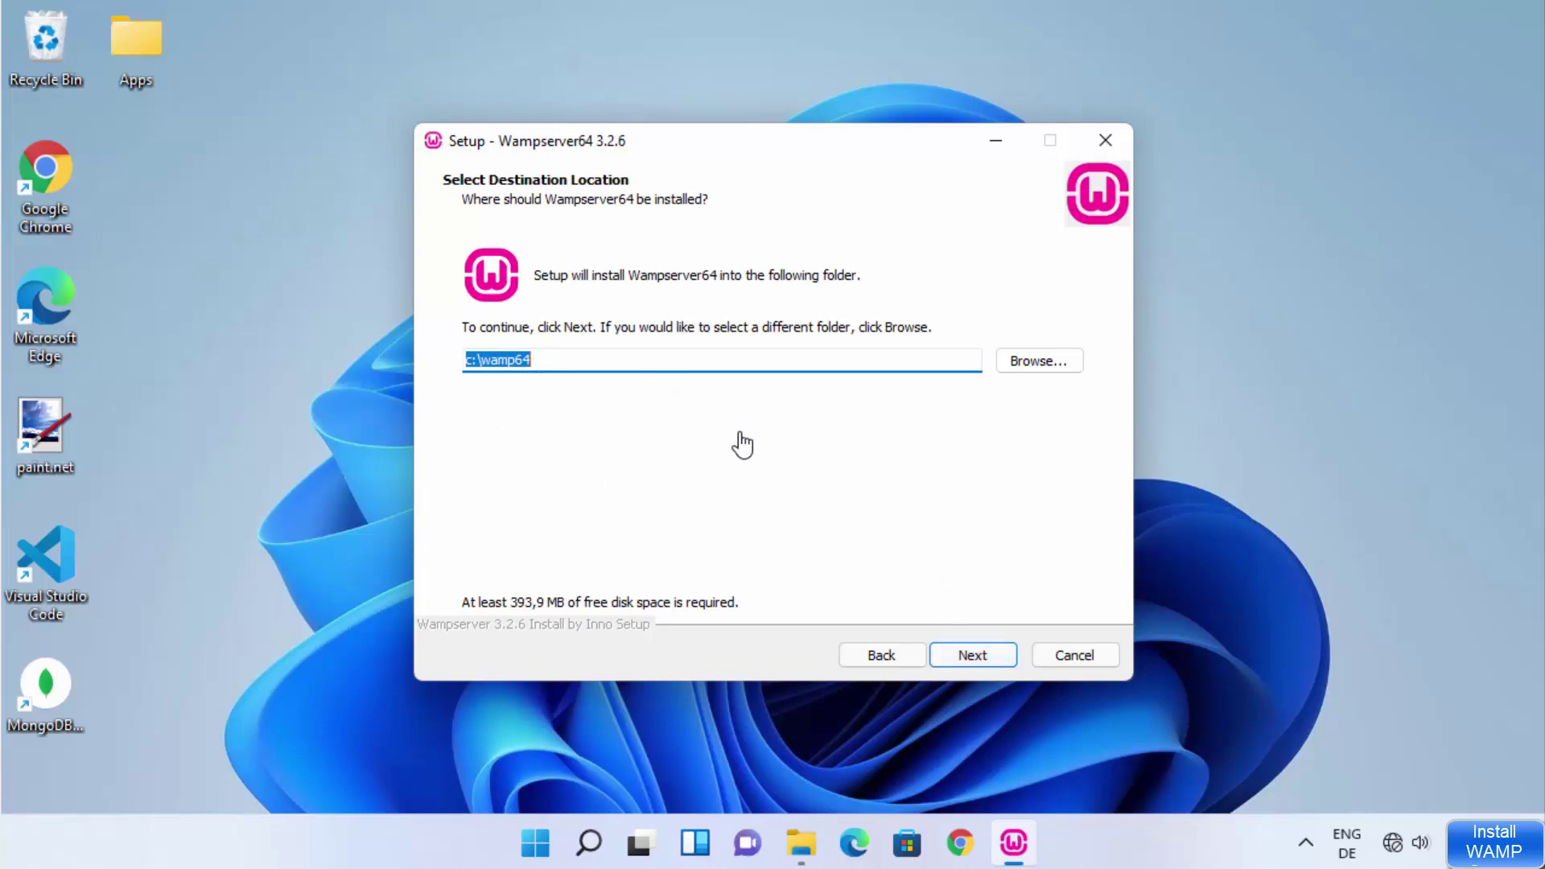
{"action": "left_click", "coordinate": [974, 657]}
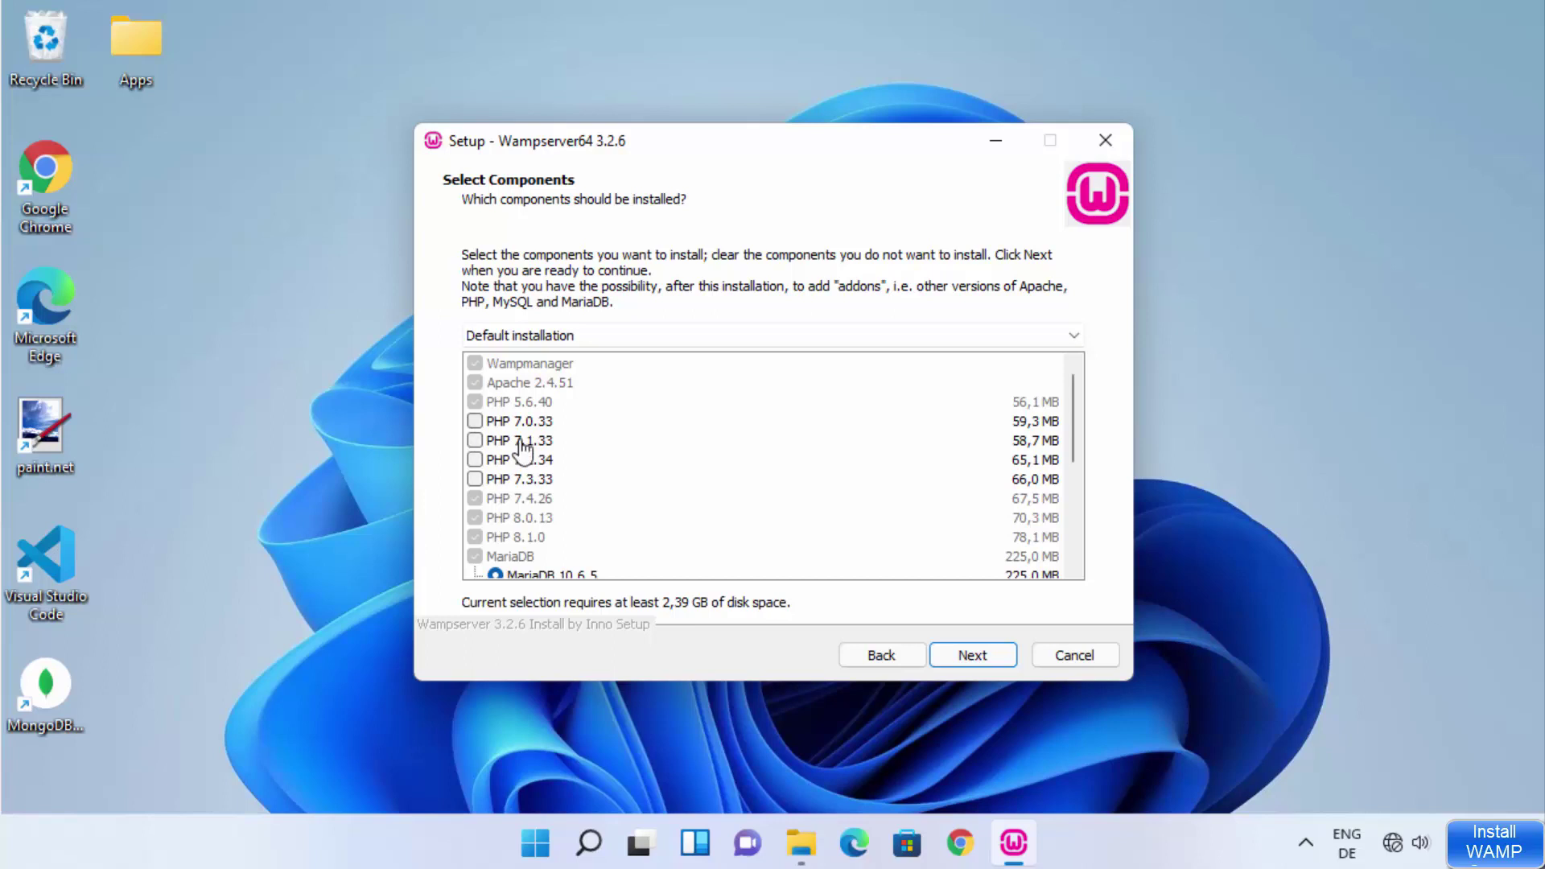
Step: Keep the default component selection and the Wampserver64 Start menu folder, and start the installation
{"action": "scroll", "coordinate": [519, 453], "scroll_direction": "down", "scroll_amount": 2}
{"action": "scroll", "coordinate": [521, 456], "scroll_direction": "down", "scroll_amount": 2}
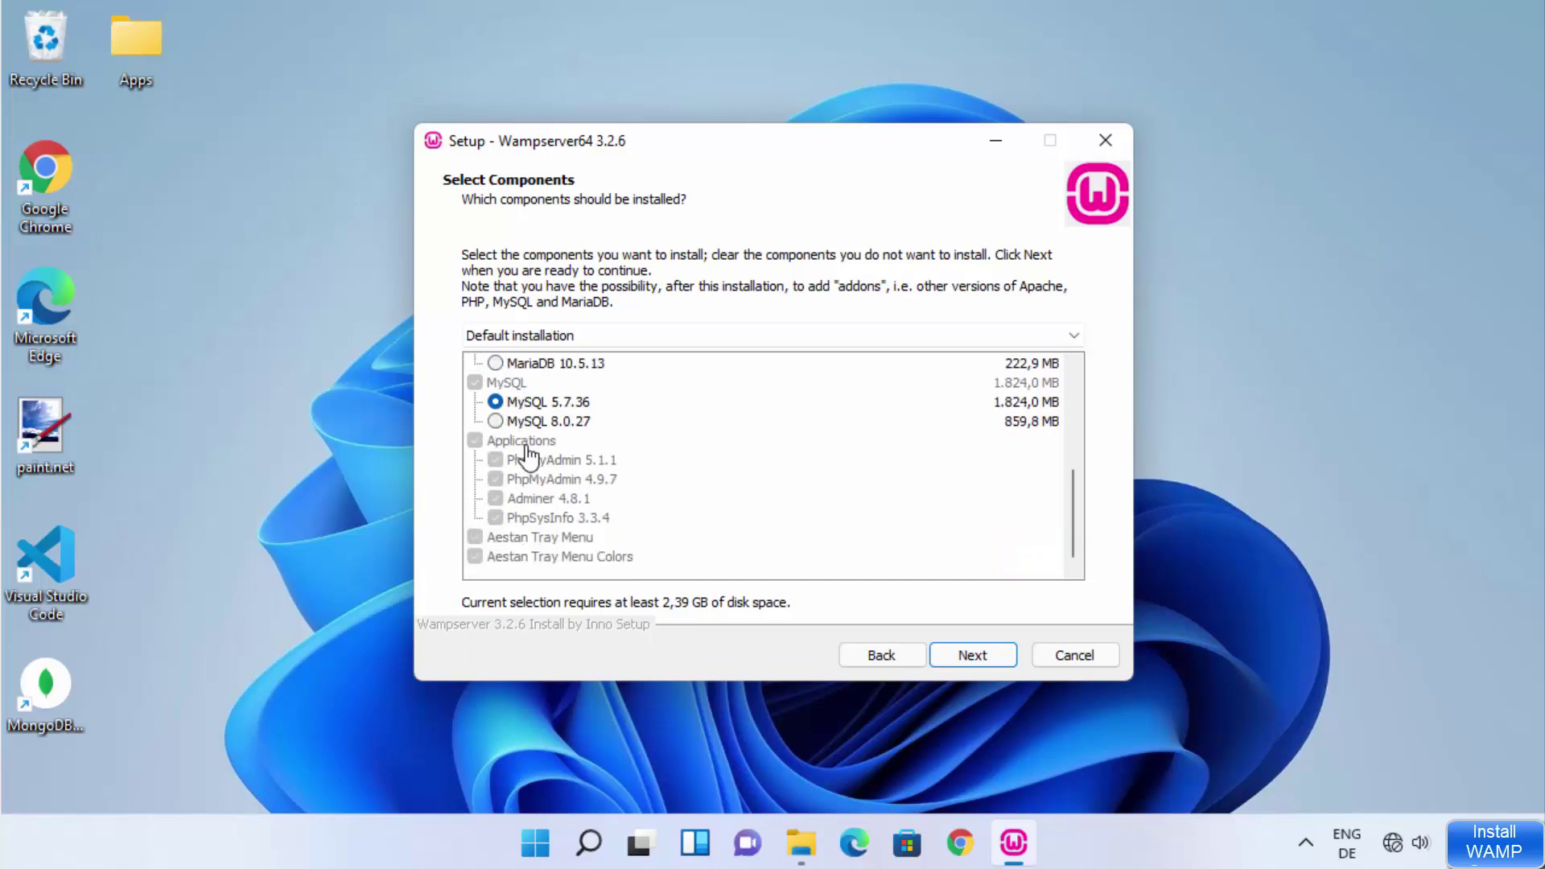
{"action": "scroll", "coordinate": [531, 457], "scroll_direction": "up", "scroll_amount": 1}
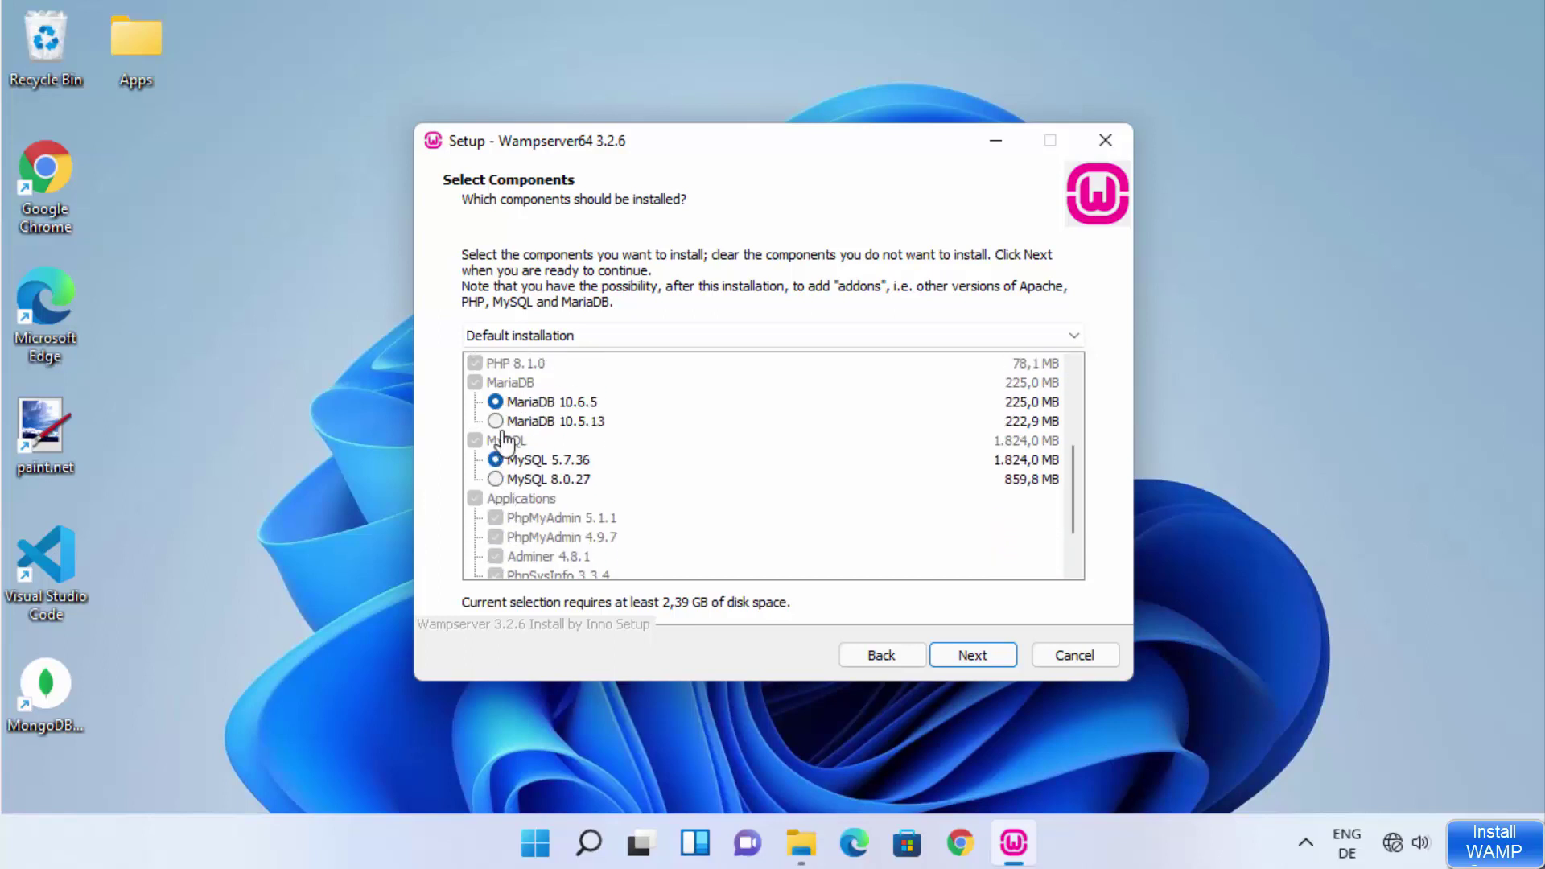
{"action": "scroll", "coordinate": [568, 452], "scroll_direction": "down", "scroll_amount": 1}
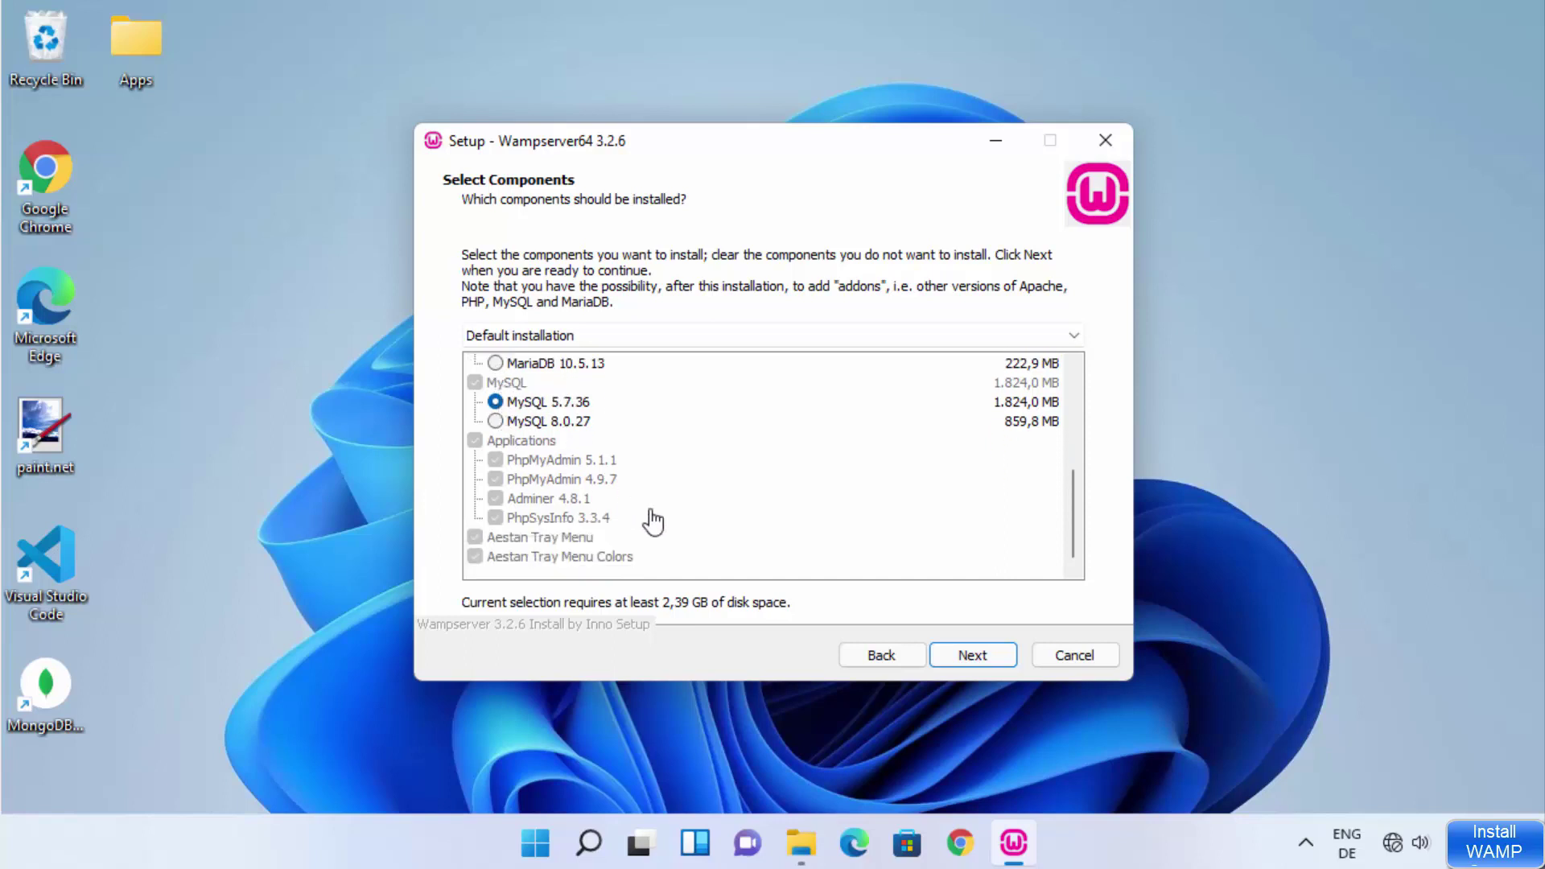
{"action": "left_click", "coordinate": [957, 661]}
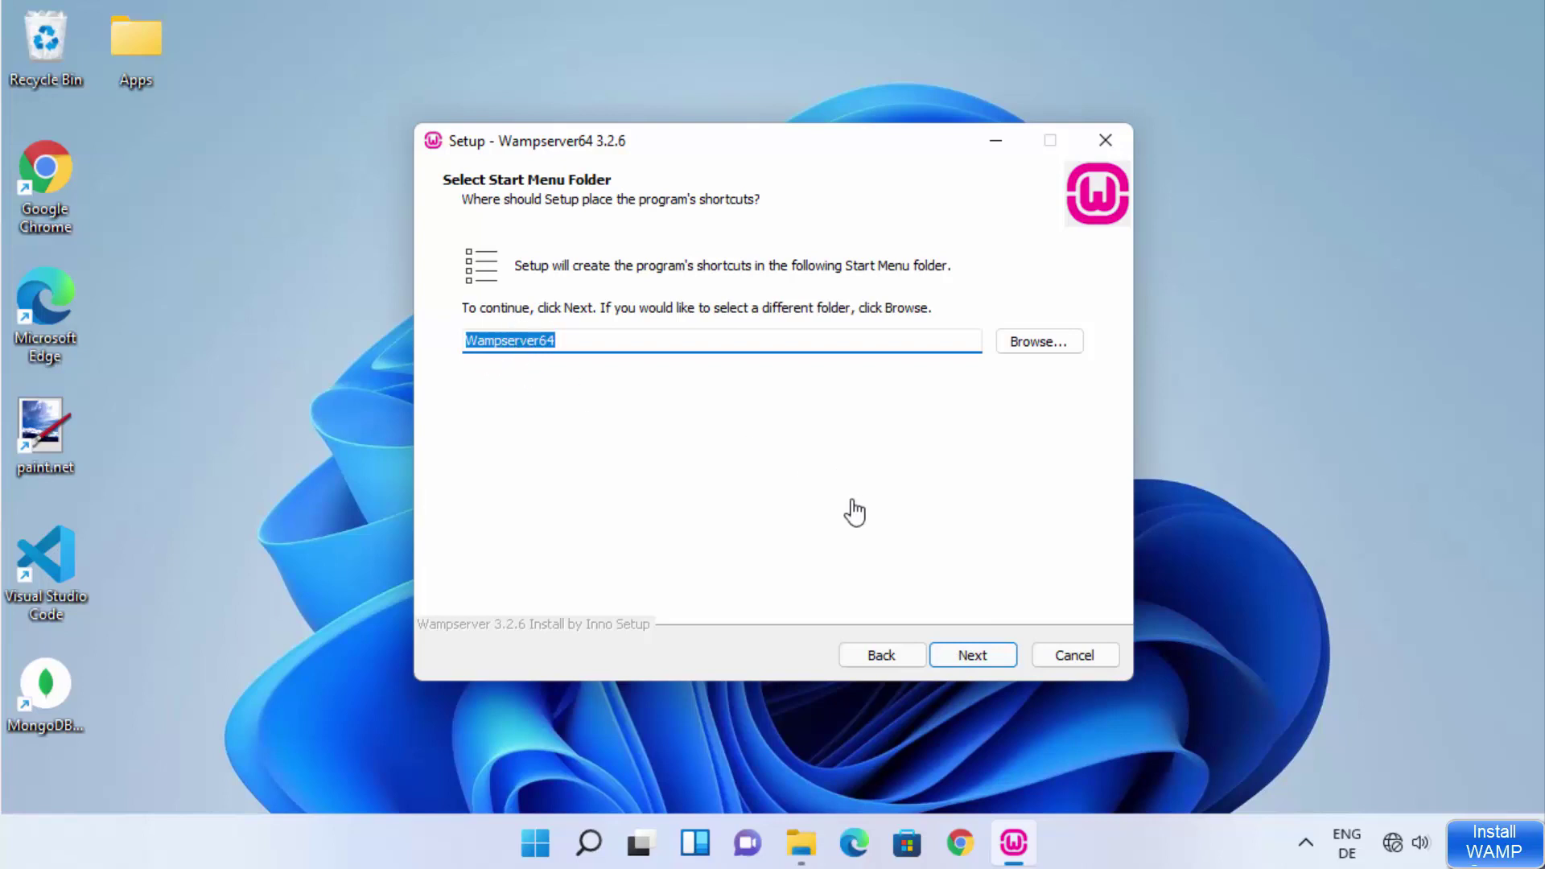
{"action": "left_click", "coordinate": [968, 657]}
{"action": "left_click", "coordinate": [966, 656]}
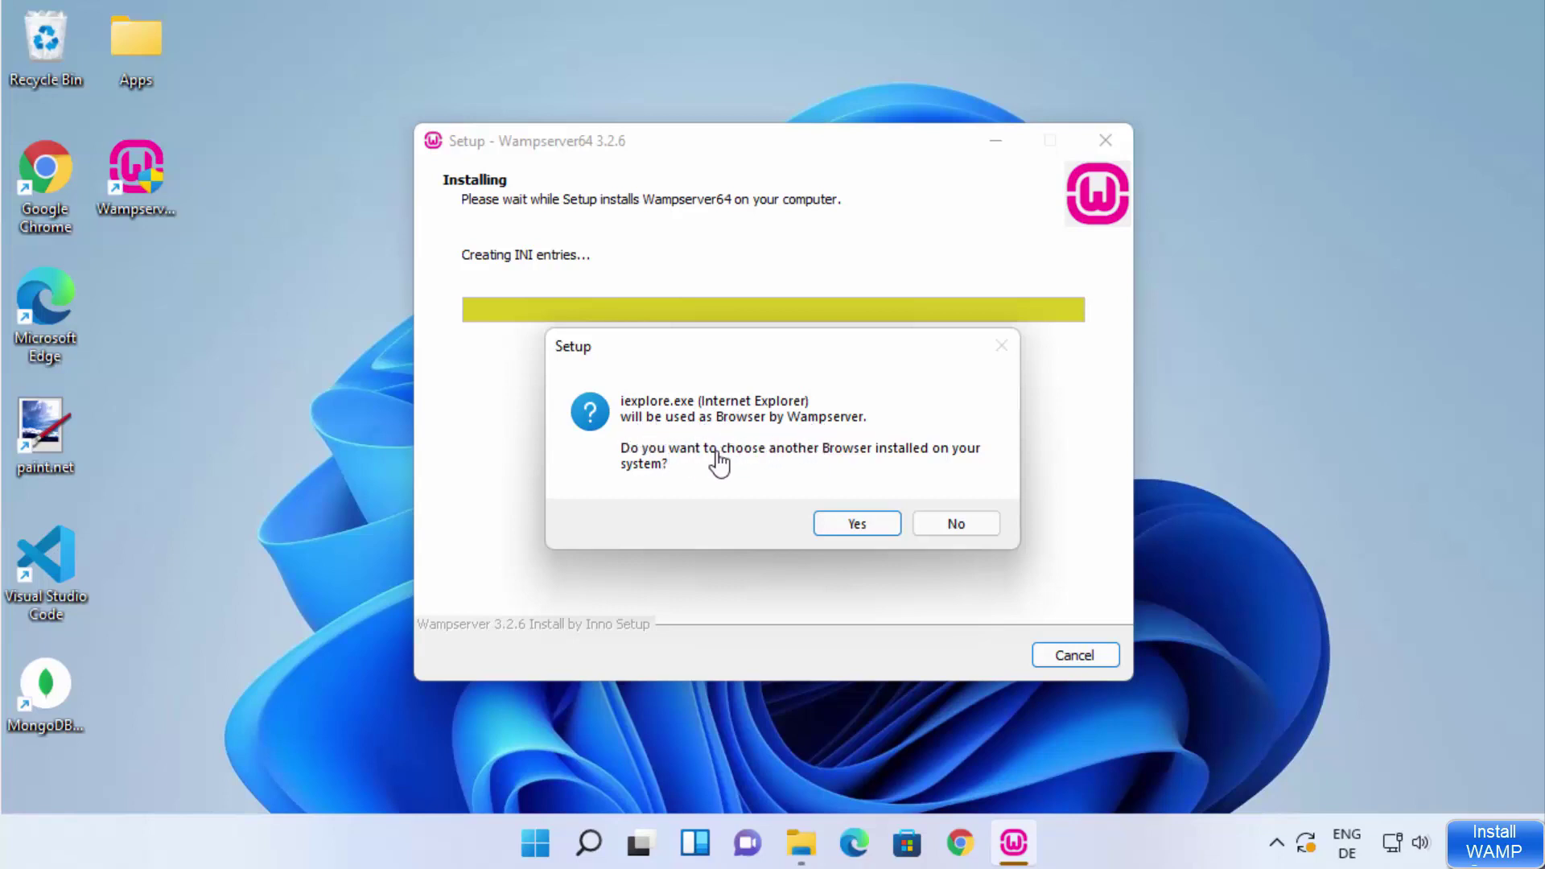
Step: Choose chrome.exe from C:\Program Files\Google\Chrome\Application as Wampserver's default browser
{"action": "left_click", "coordinate": [858, 524]}
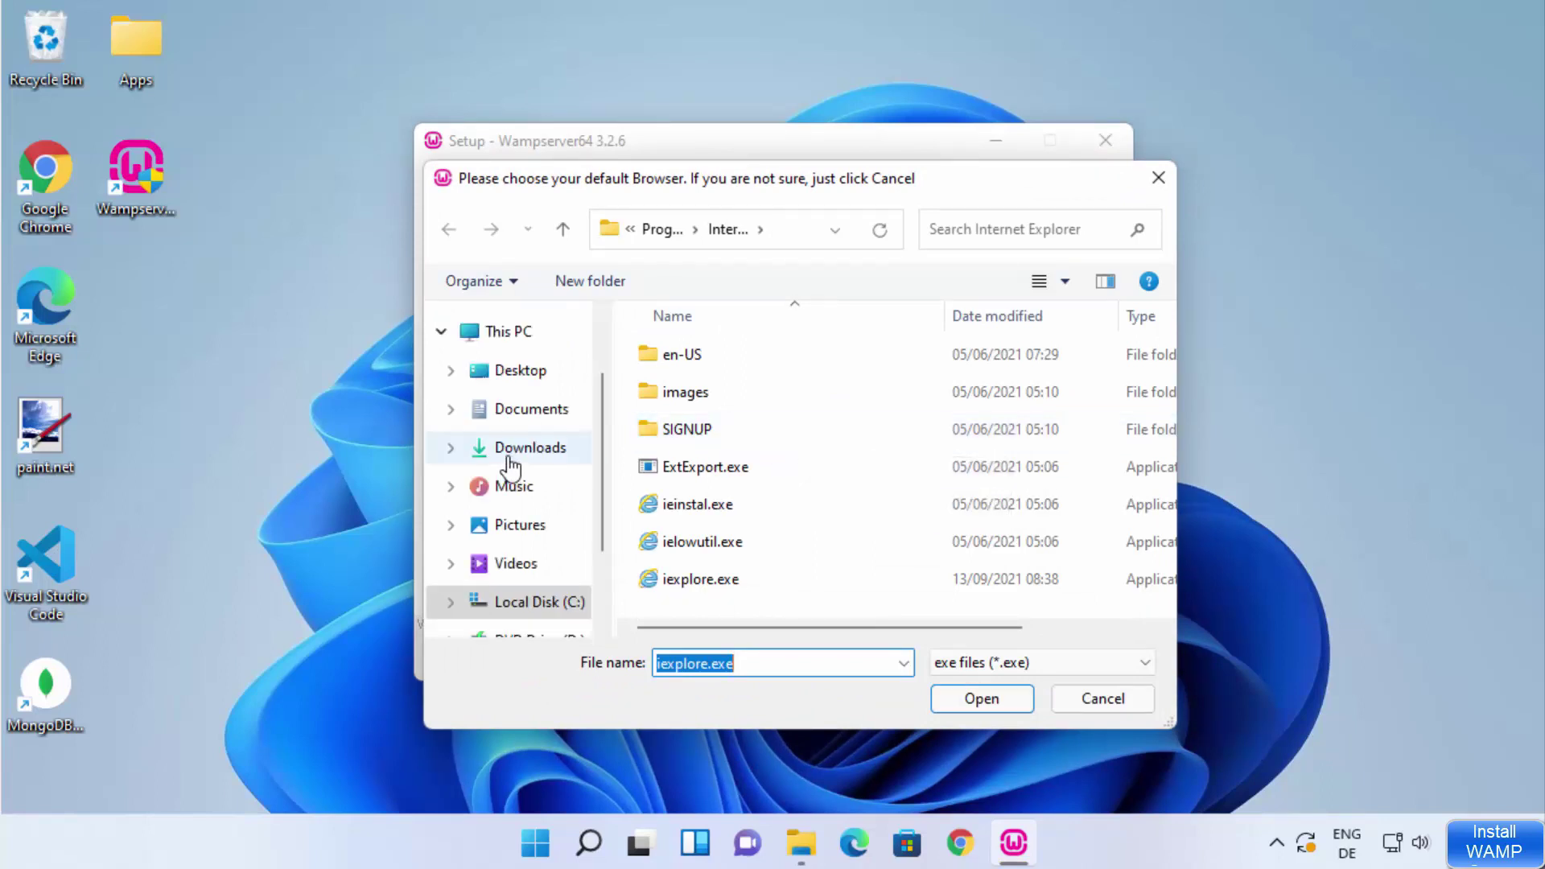
{"action": "left_click", "coordinate": [515, 604]}
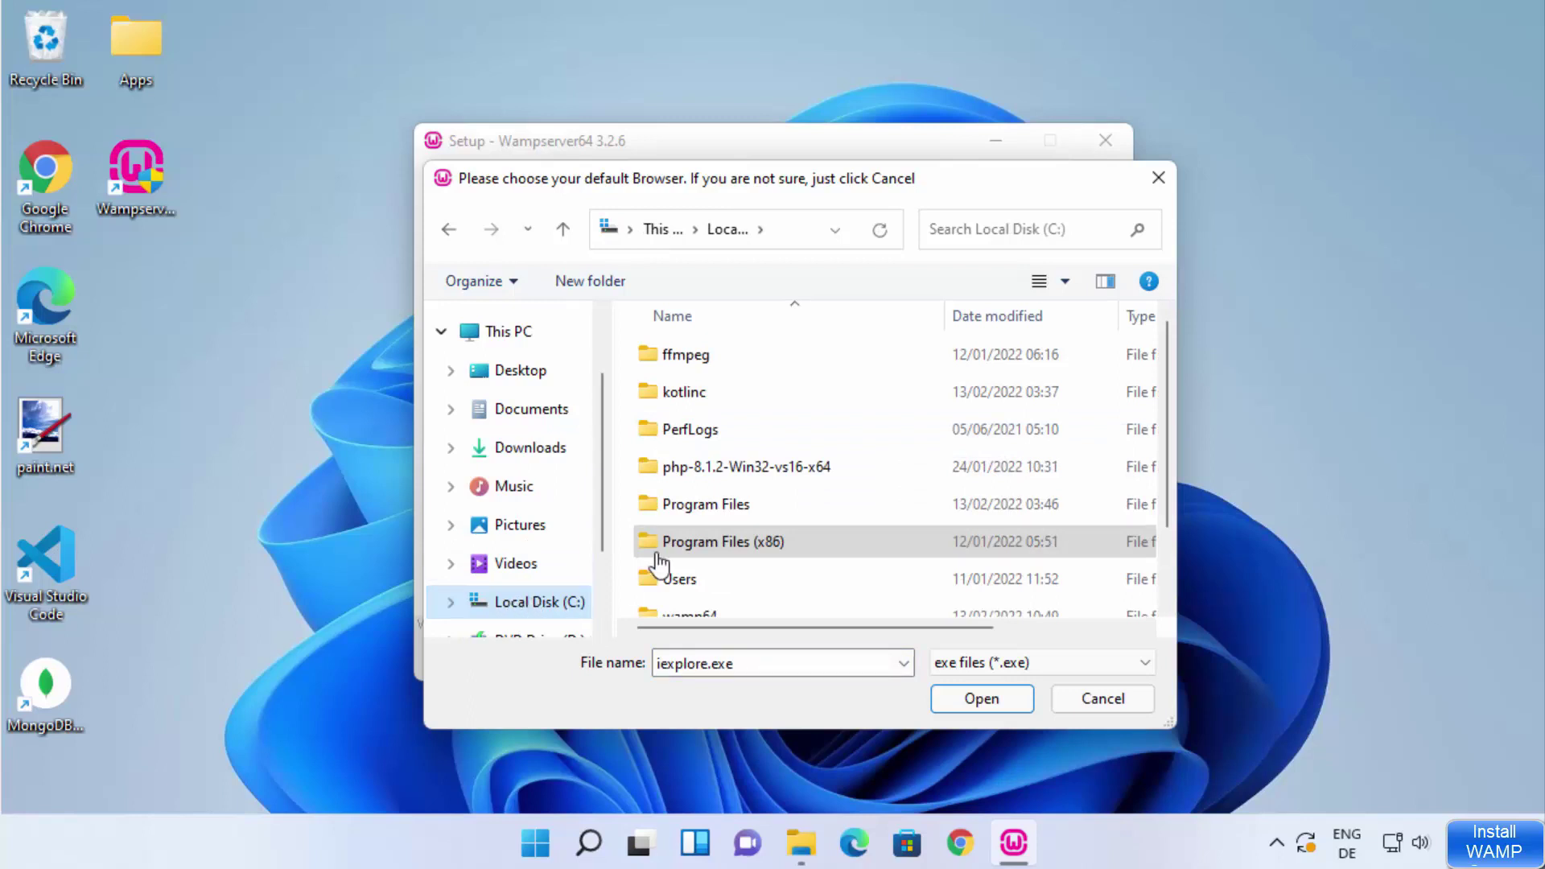
{"action": "double_click", "coordinate": [694, 506]}
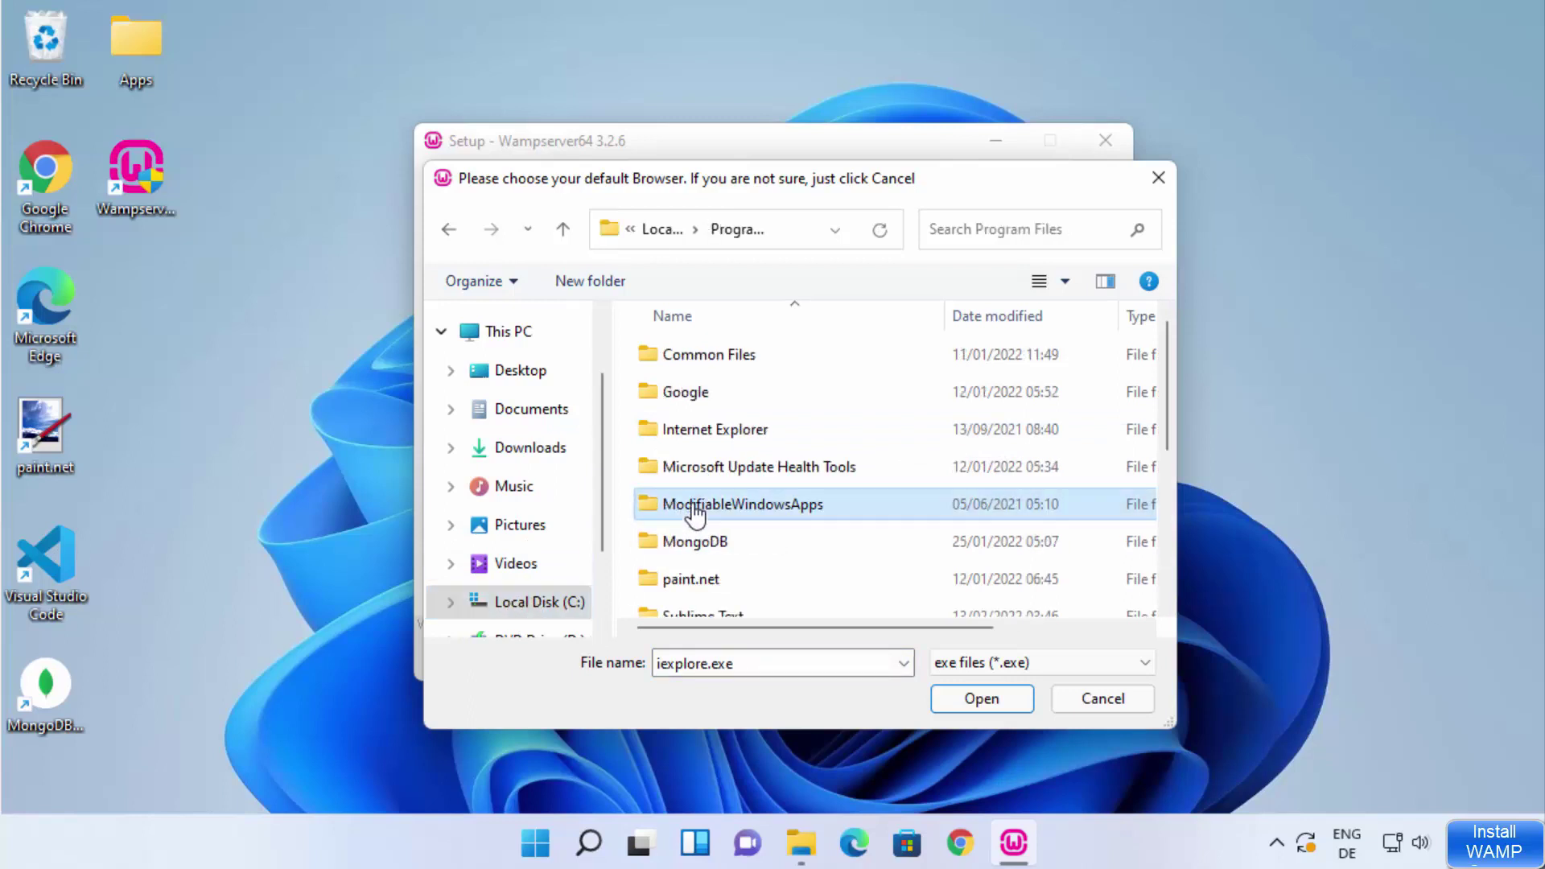
{"action": "double_click", "coordinate": [706, 400]}
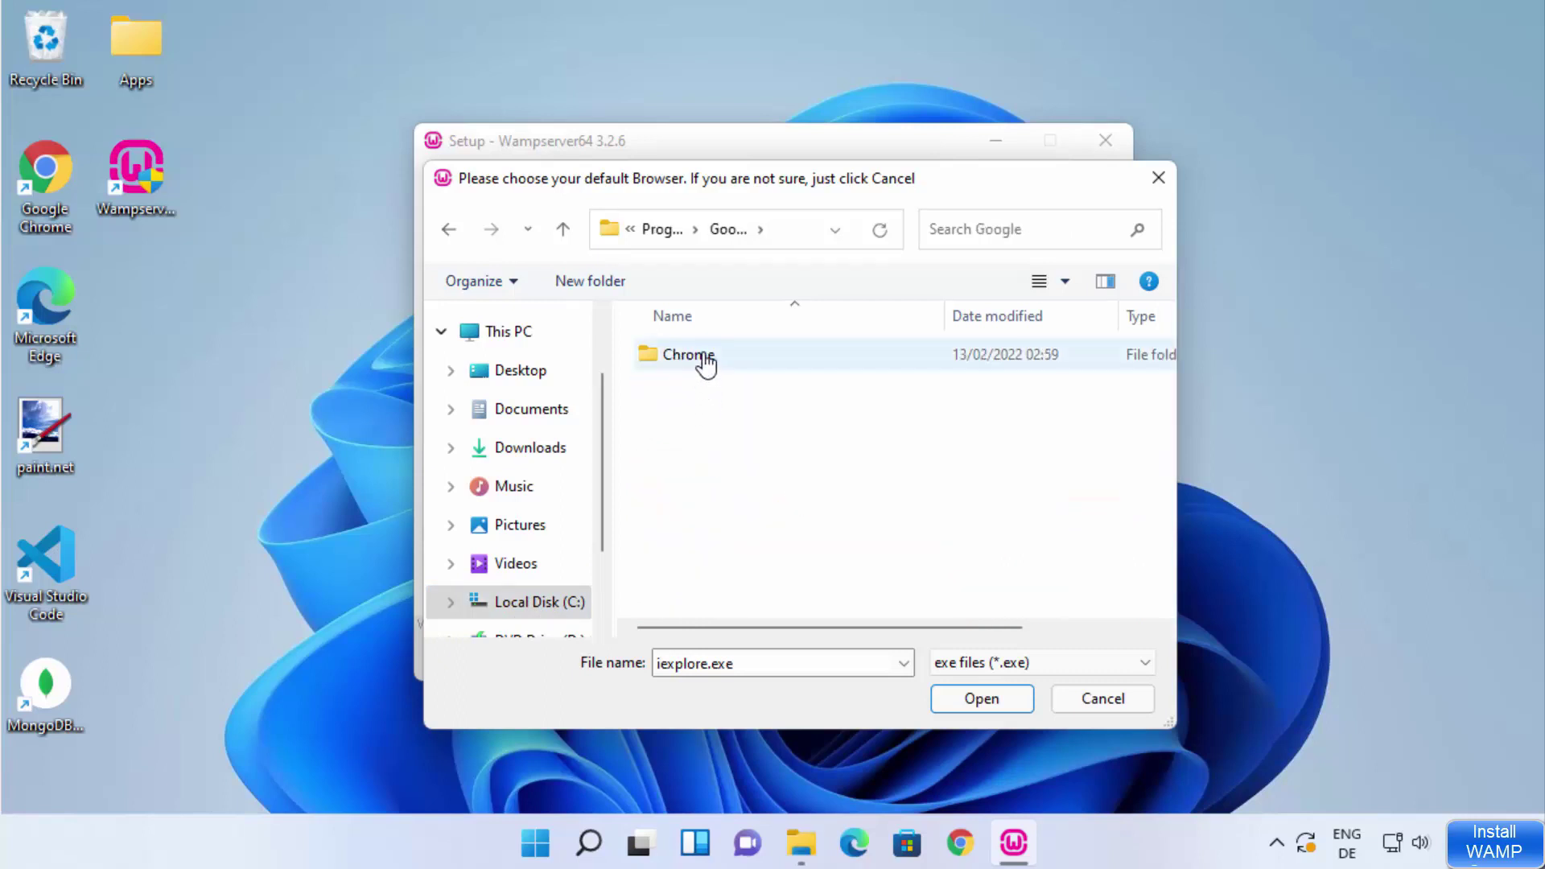
{"action": "double_click", "coordinate": [706, 361]}
{"action": "double_click", "coordinate": [706, 363]}
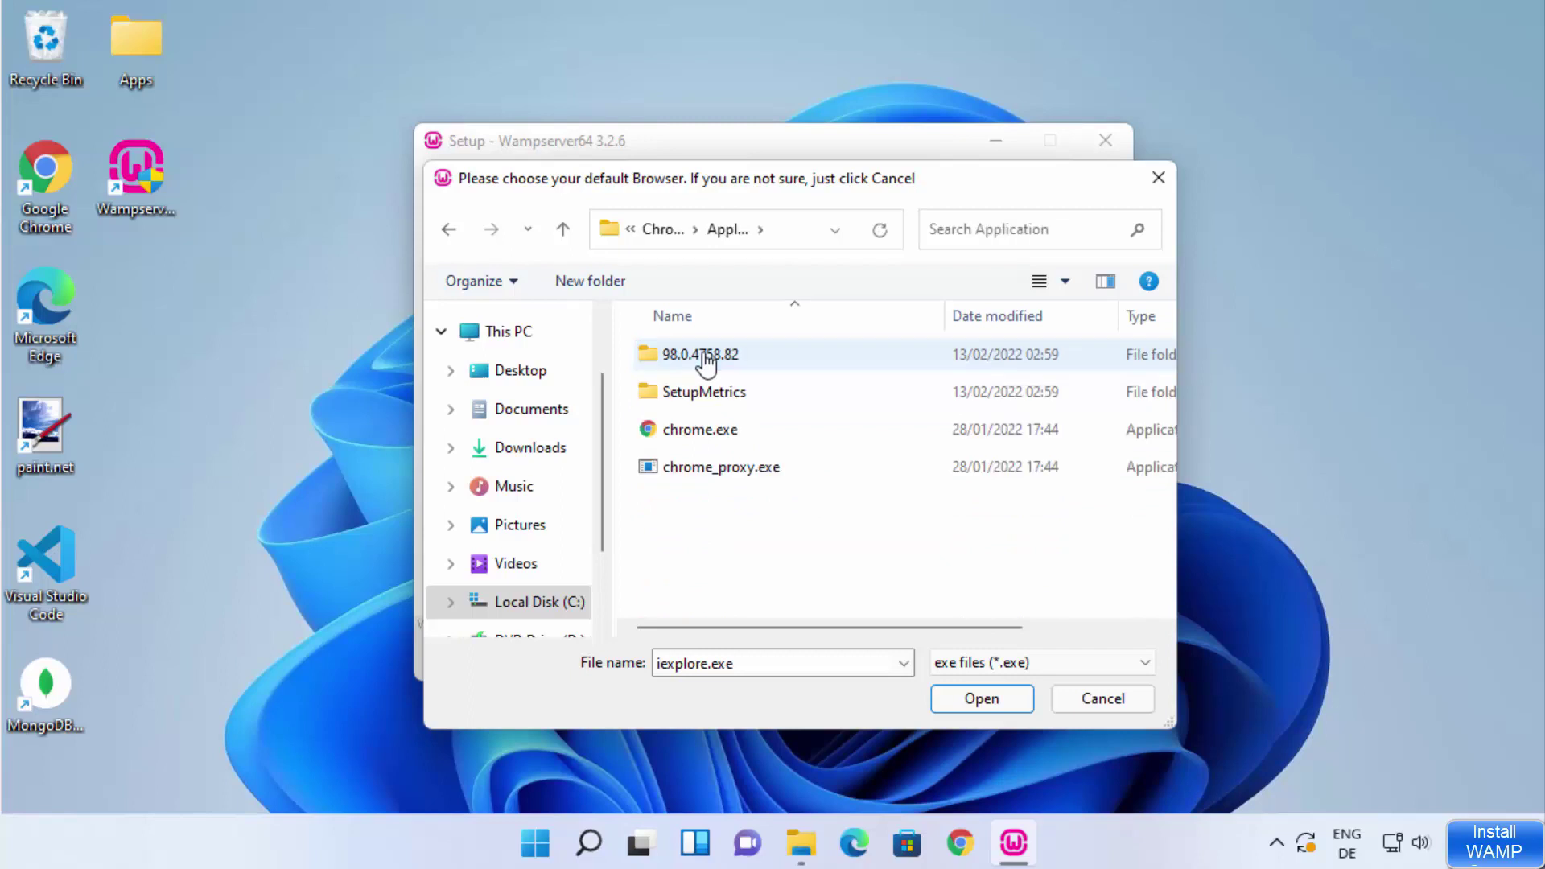
{"action": "left_click", "coordinate": [692, 438]}
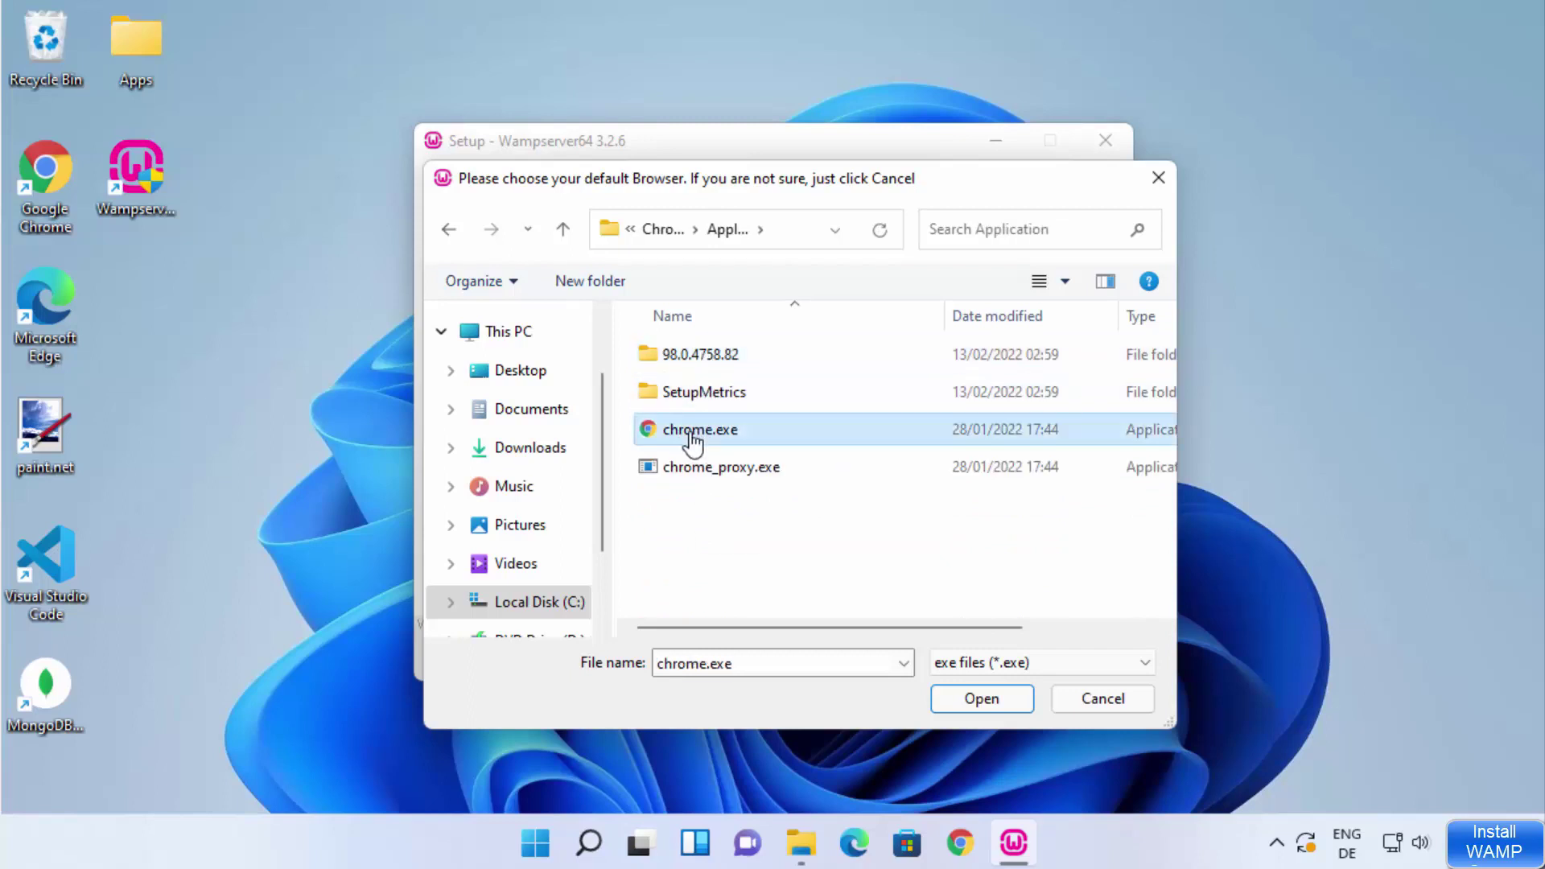
{"action": "left_click", "coordinate": [966, 703]}
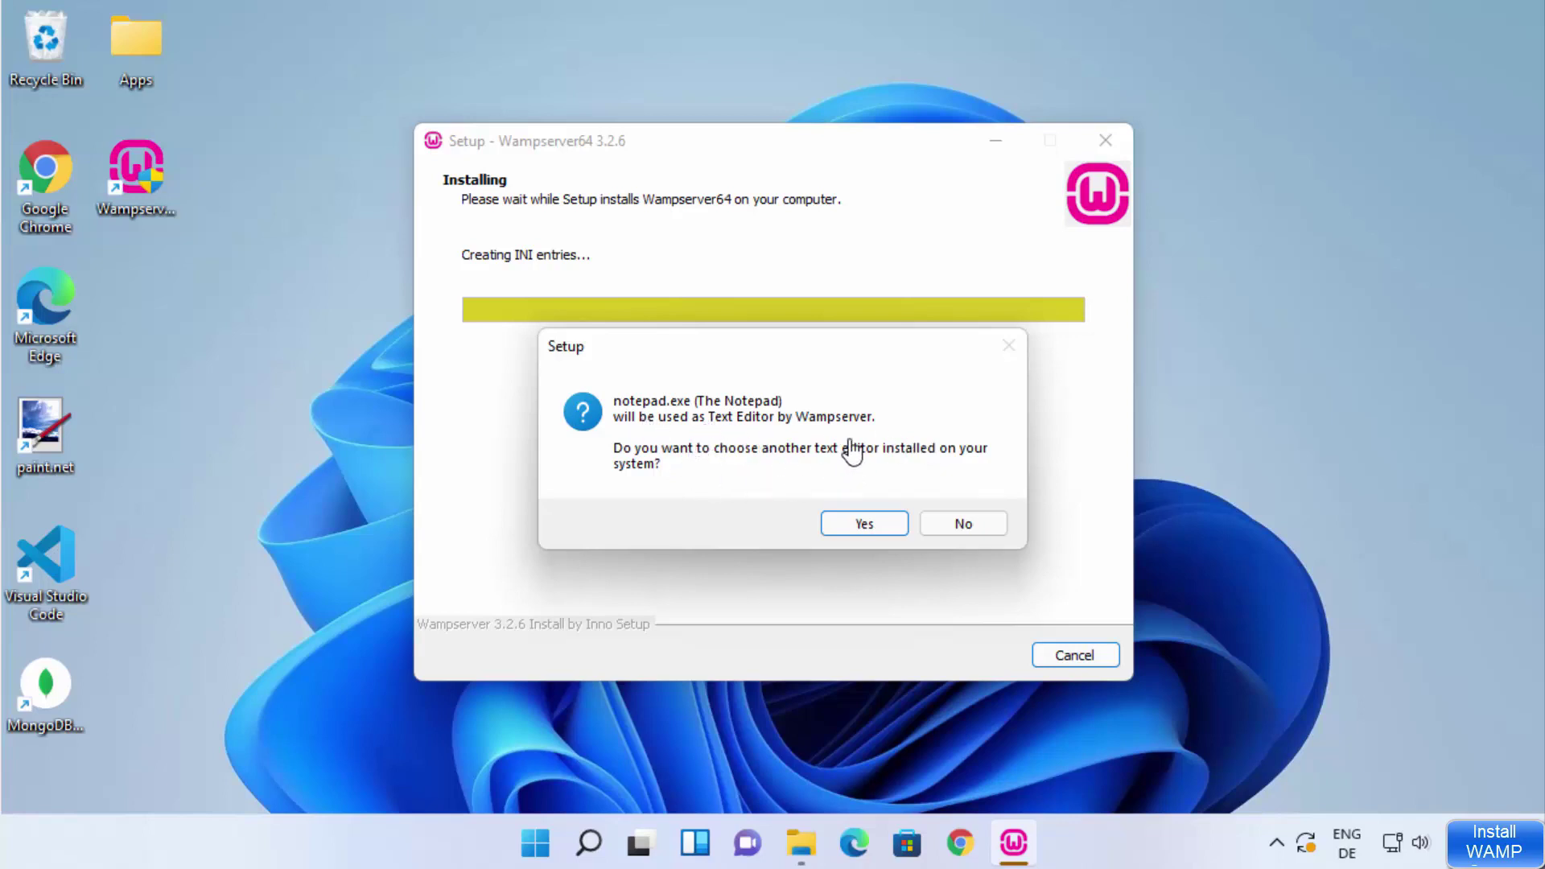
Step: Keep Notepad as Wampserver's text editor, review the closing usage information, and finish the setup
{"action": "left_click", "coordinate": [951, 533]}
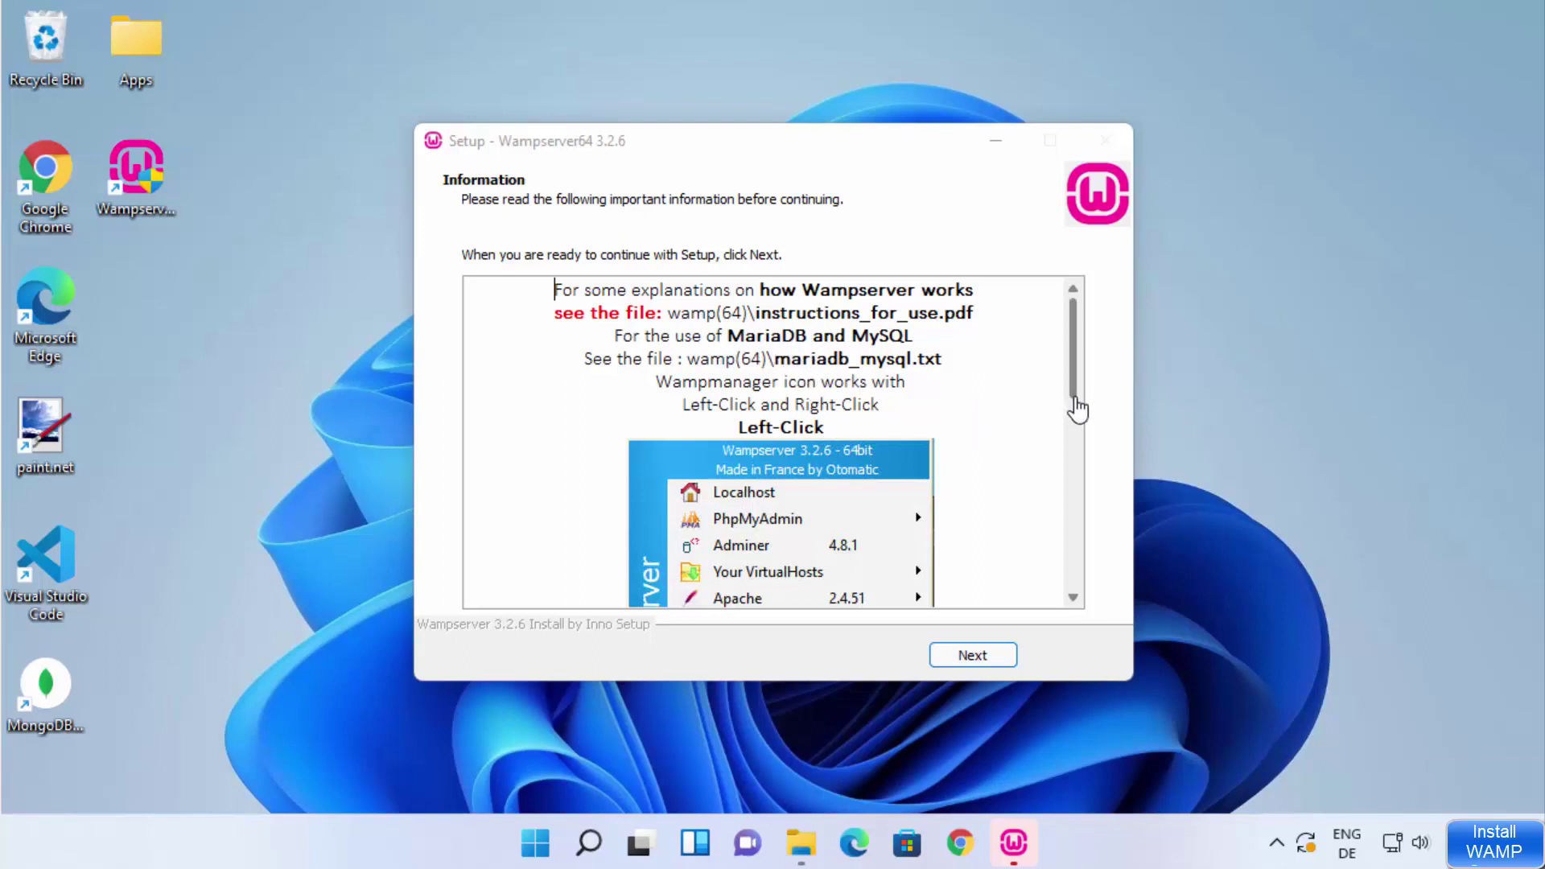
{"action": "left_click_drag", "start_coordinate": [1073, 402], "coordinate": [1108, 614]}
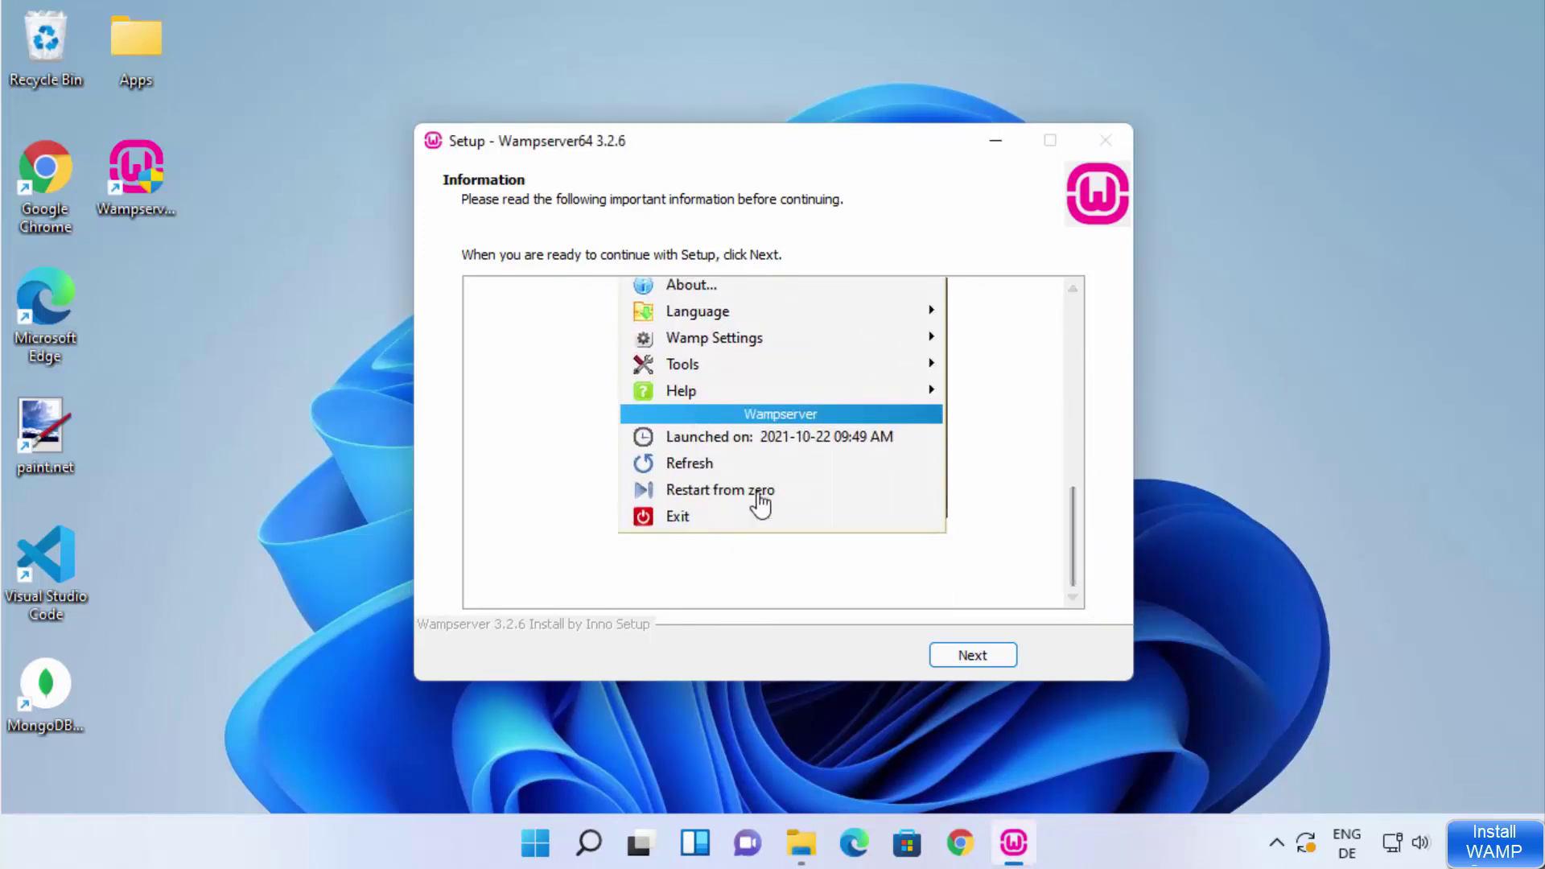
{"action": "left_click", "coordinate": [973, 657]}
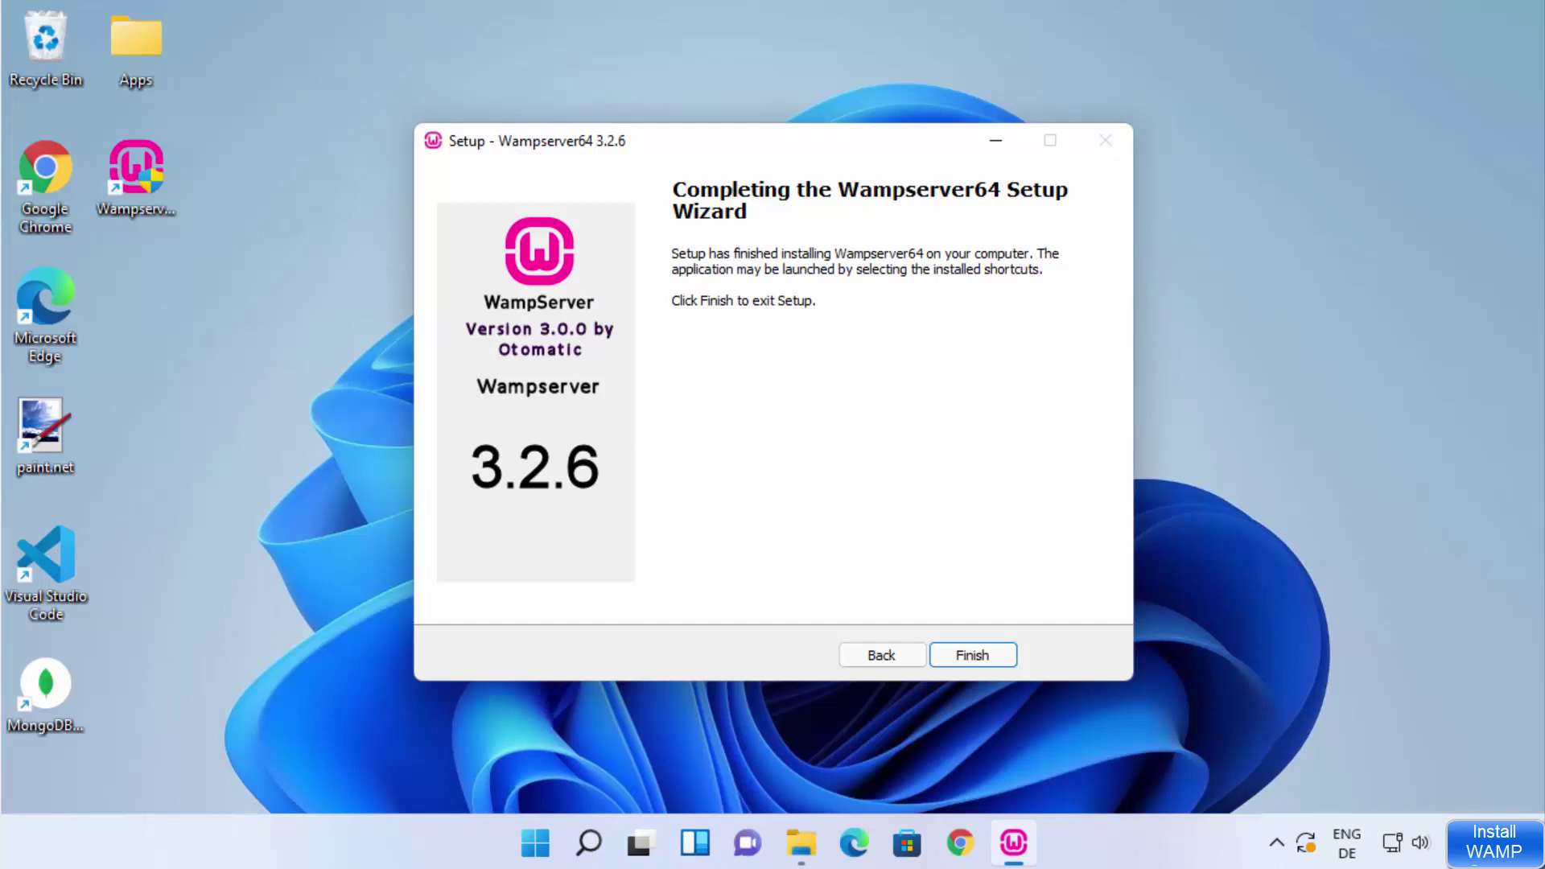
{"action": "left_click", "coordinate": [972, 656]}
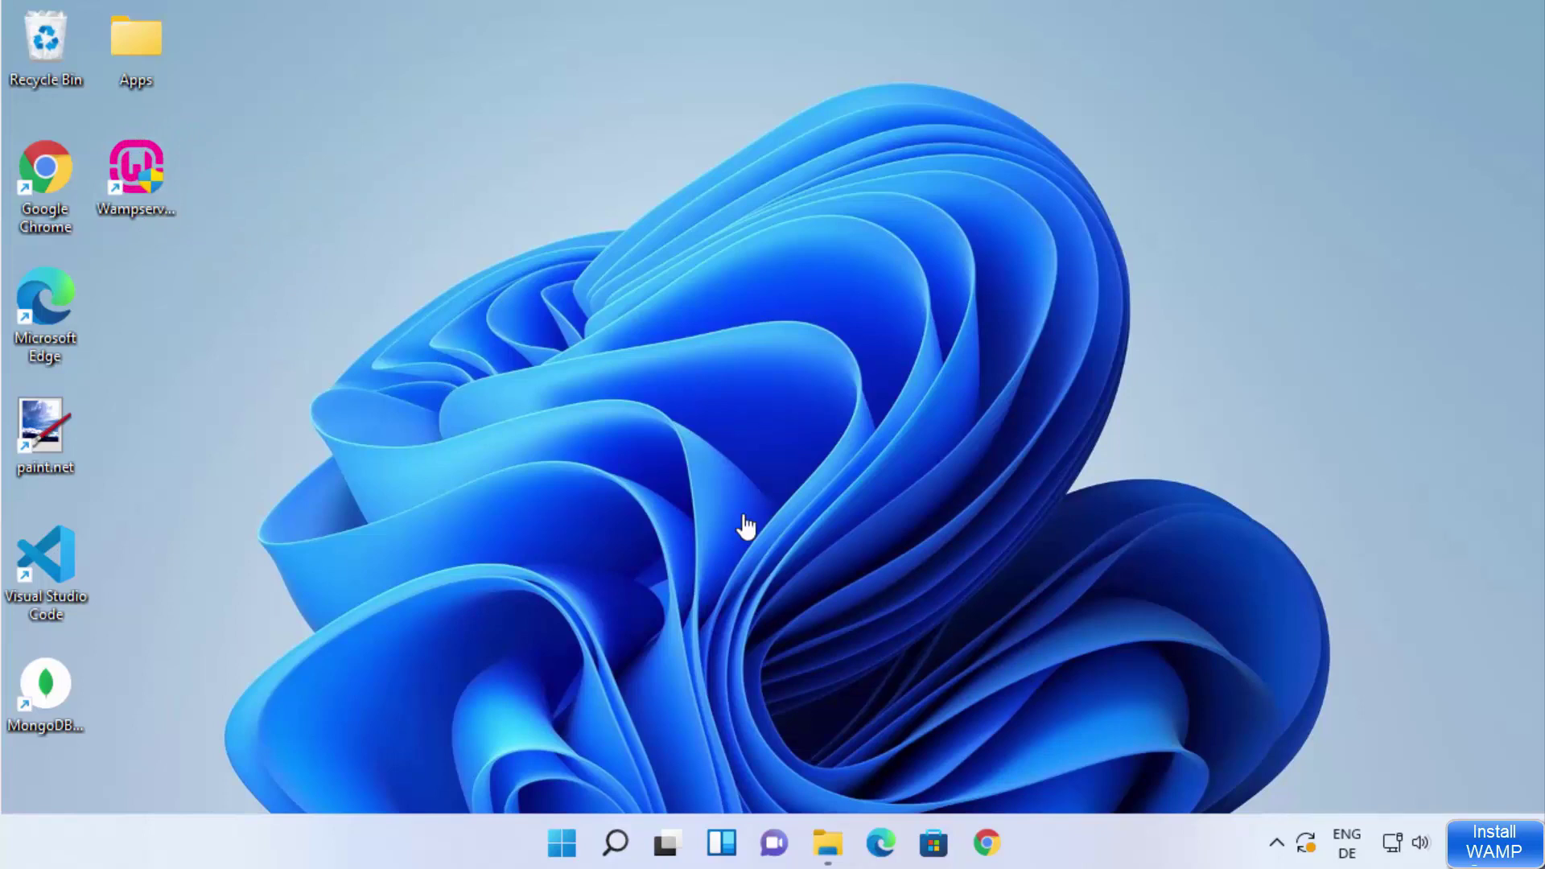
Step: Launch Wampserver64 from the desktop and allow wampmanager.exe to make changes to the device
{"action": "left_click", "coordinate": [1277, 842]}
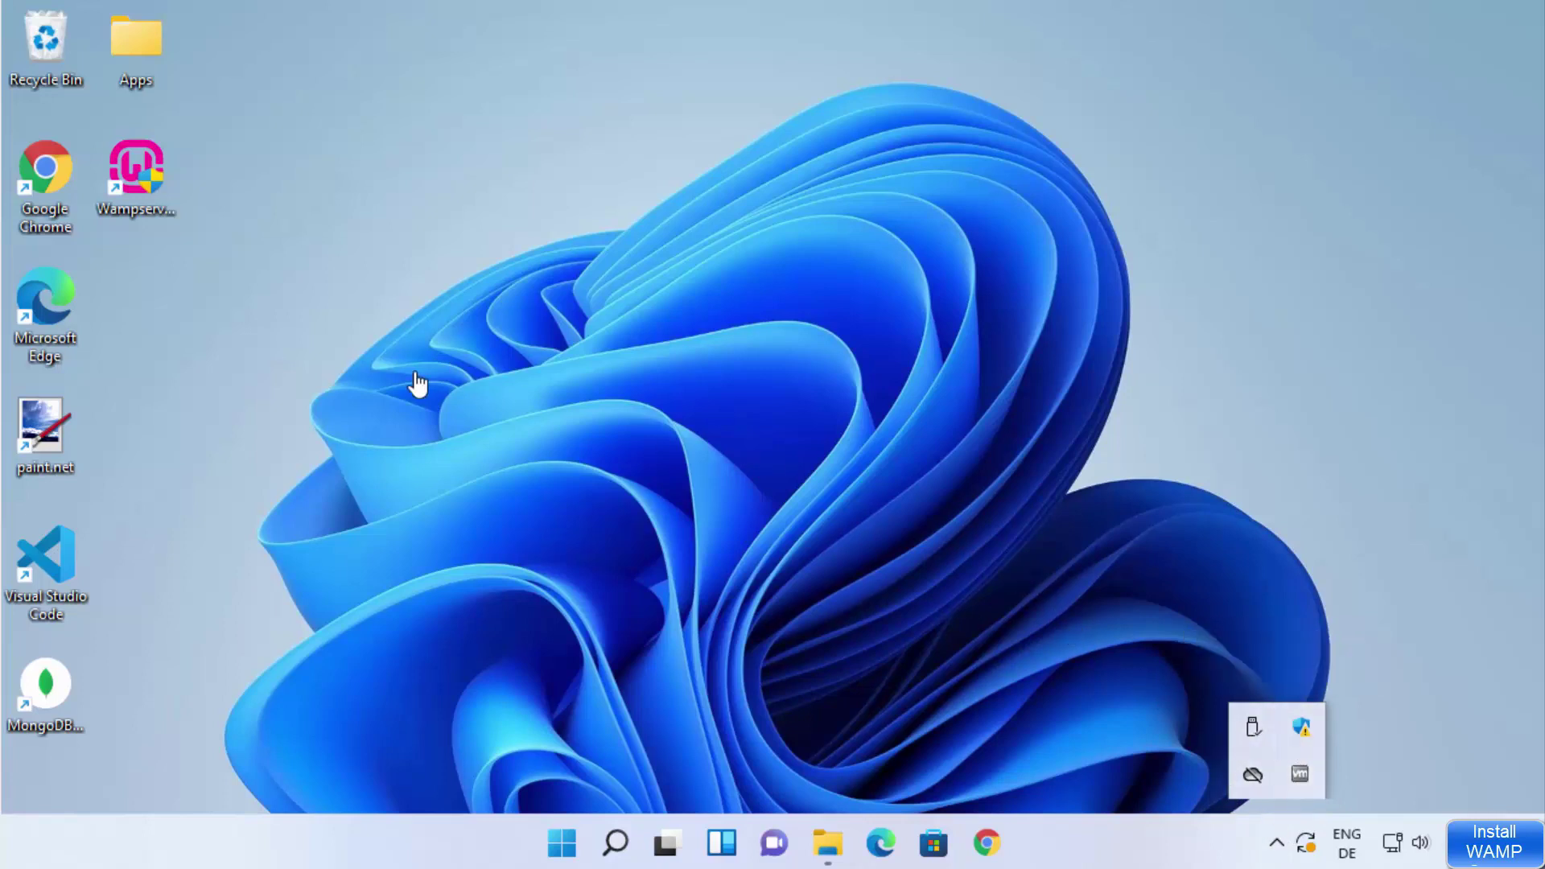
{"action": "left_click", "coordinate": [350, 338]}
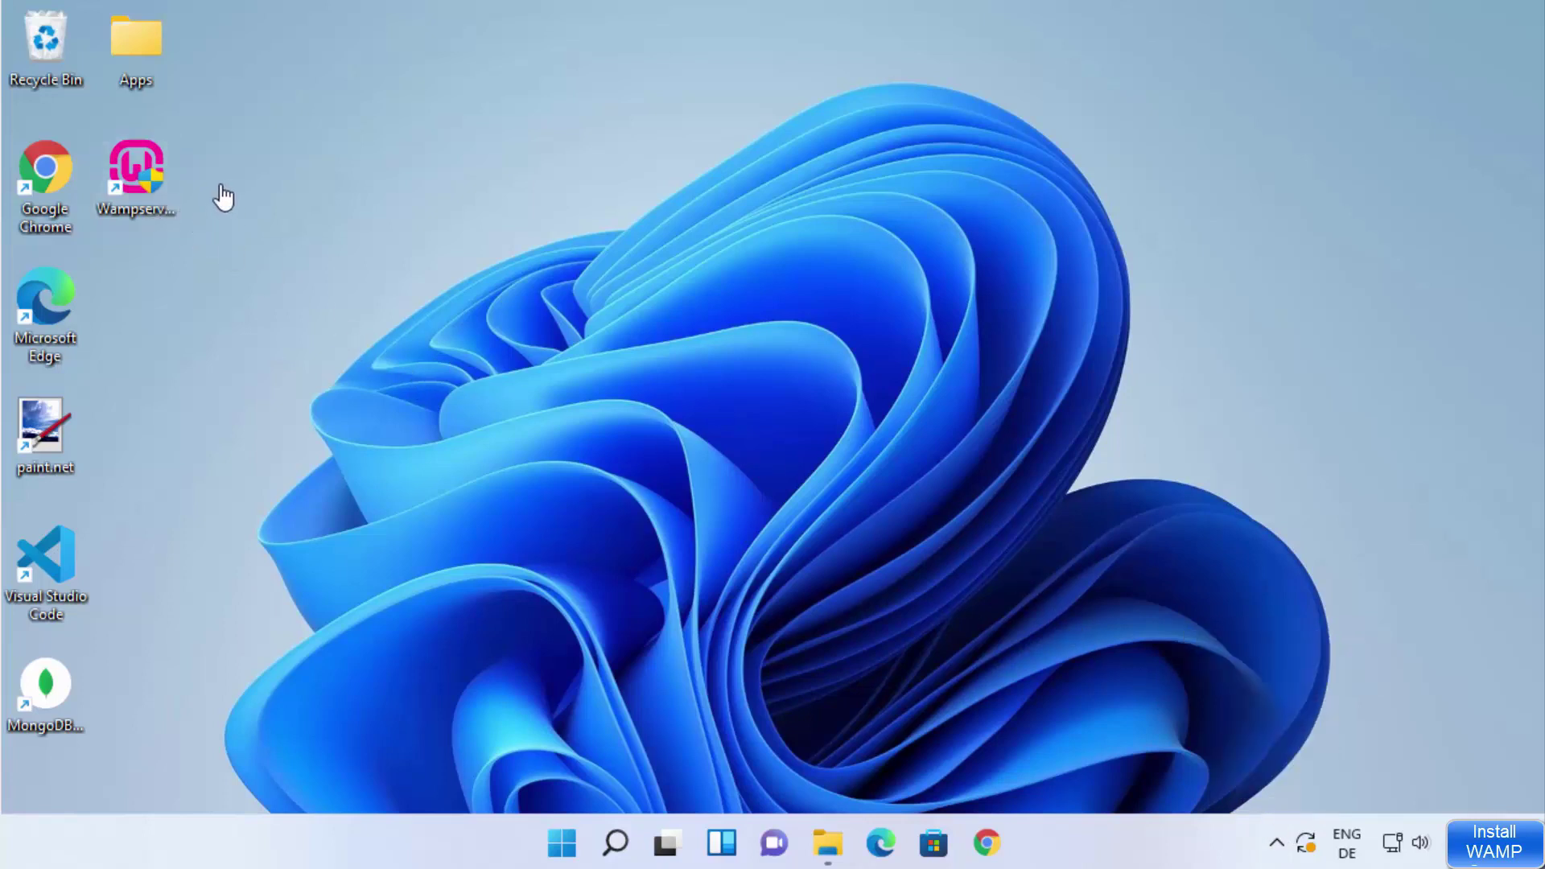
{"action": "left_click", "coordinate": [139, 186]}
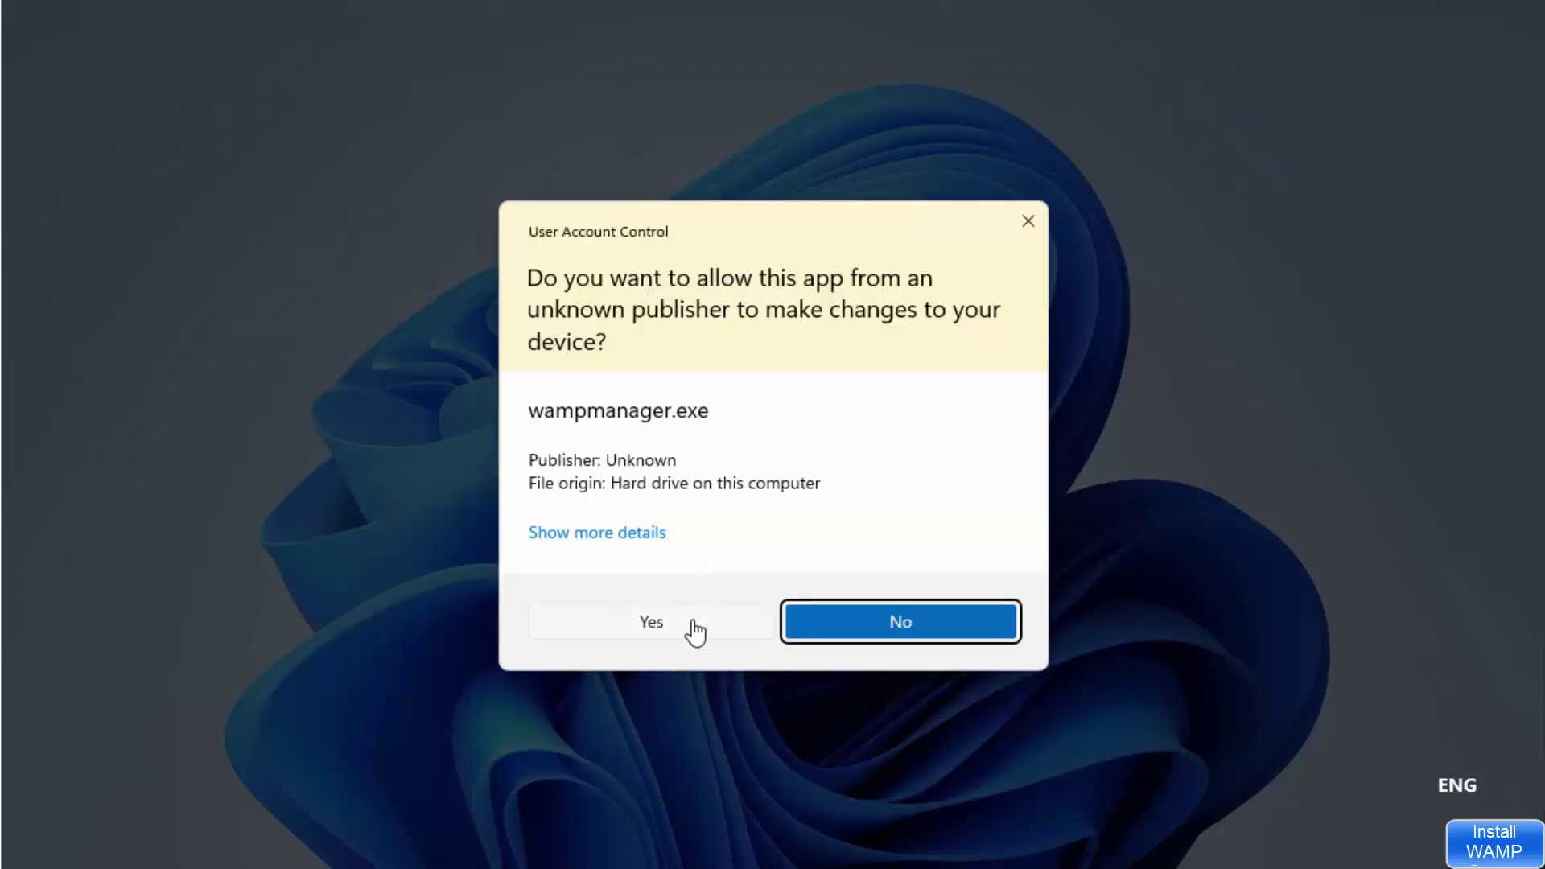
{"action": "left_click", "coordinate": [694, 629]}
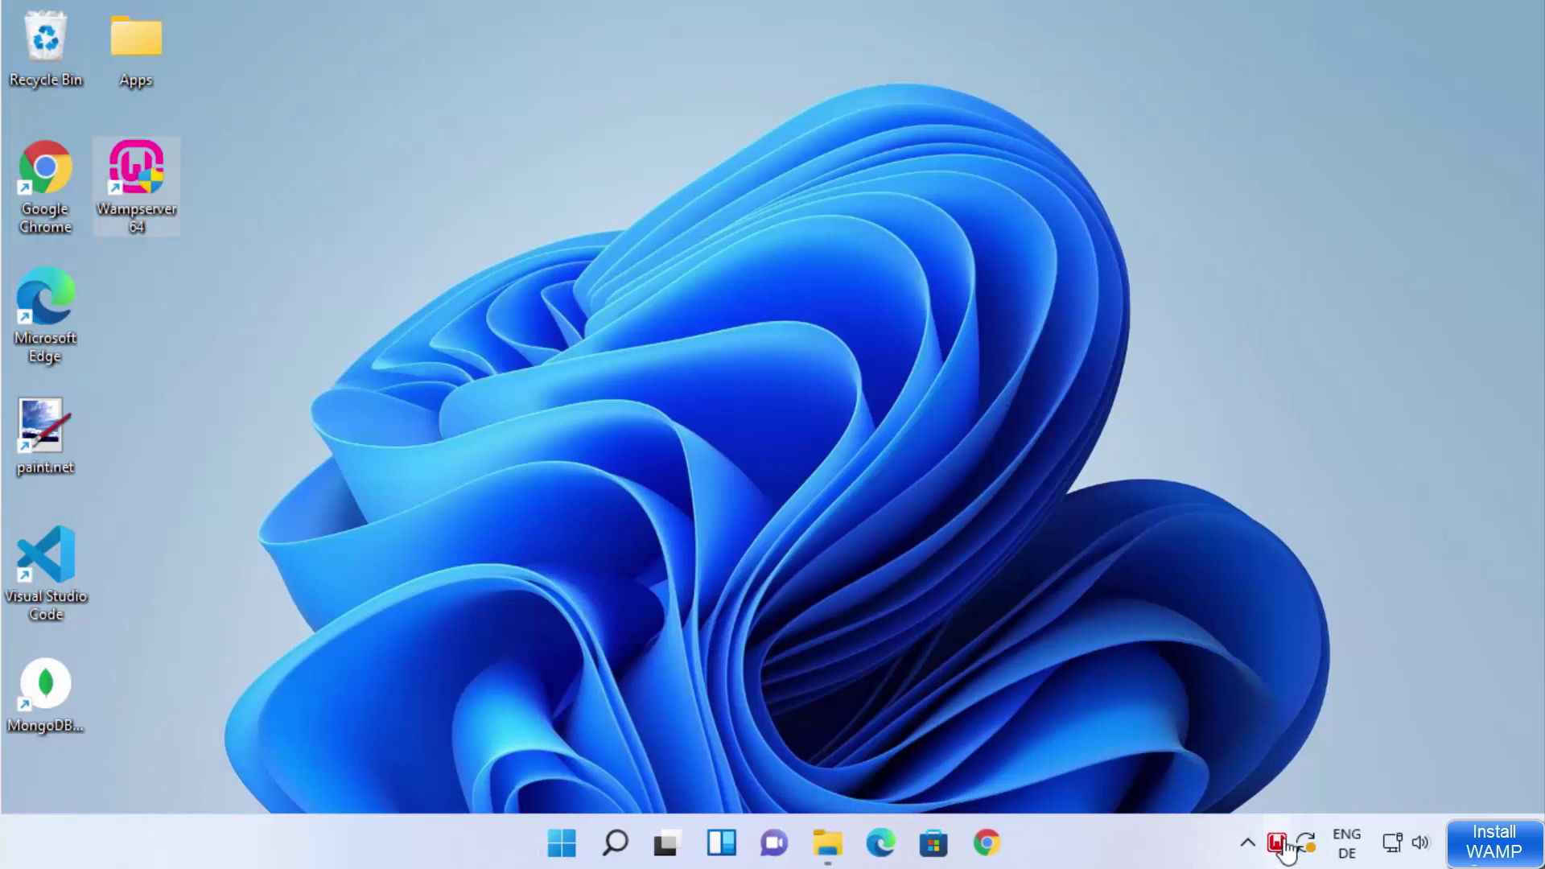
Step: Check the Wampserver notification icon's status and view the commands it offers
{"action": "left_click", "coordinate": [1278, 845]}
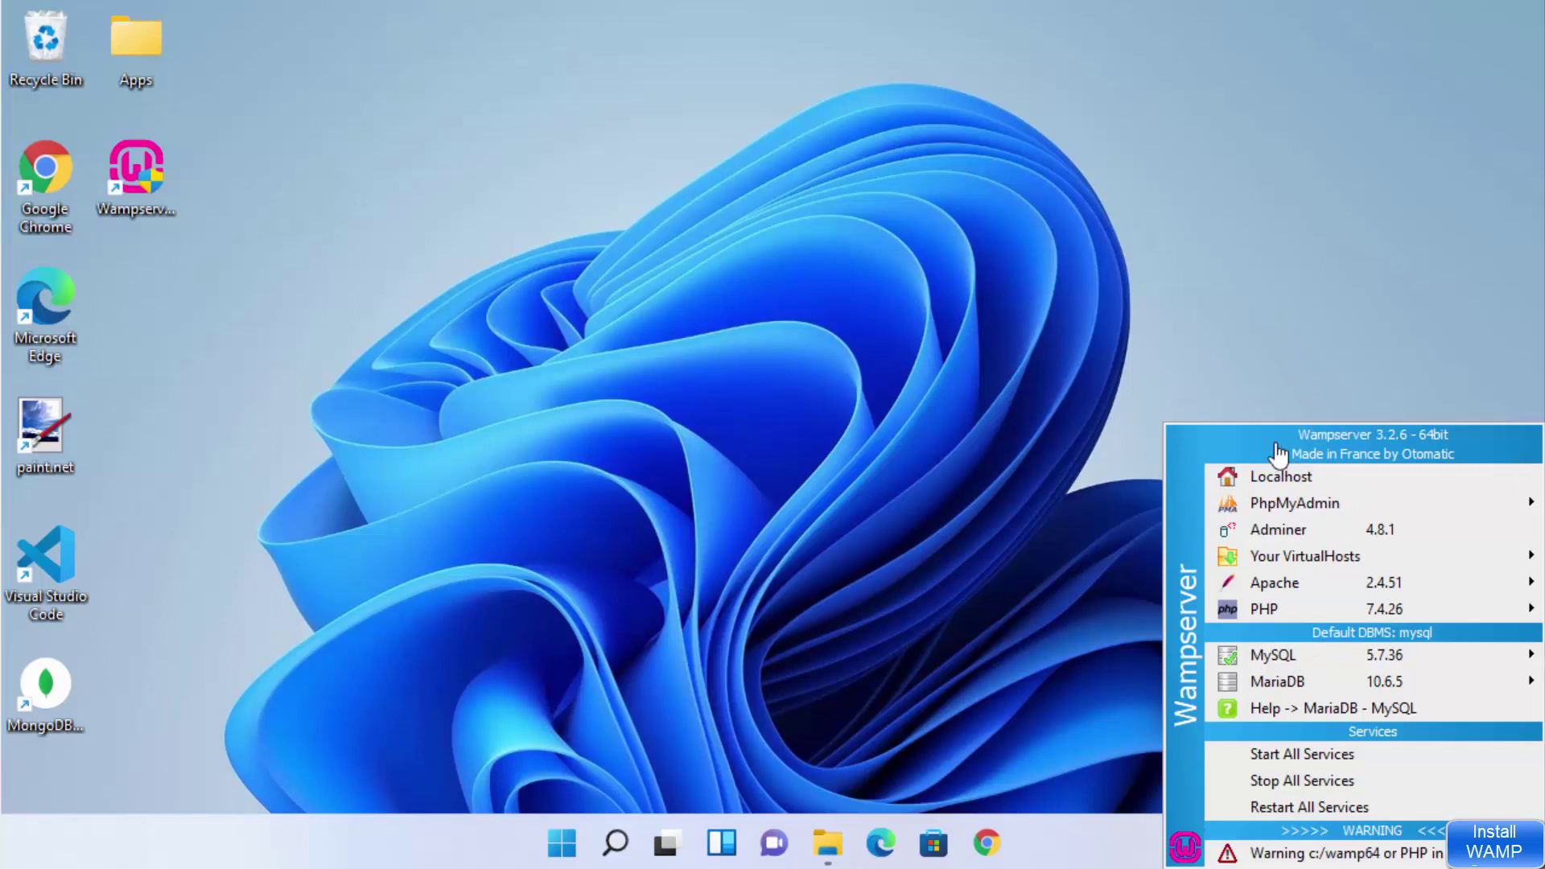
{"action": "left_click", "coordinate": [1011, 593]}
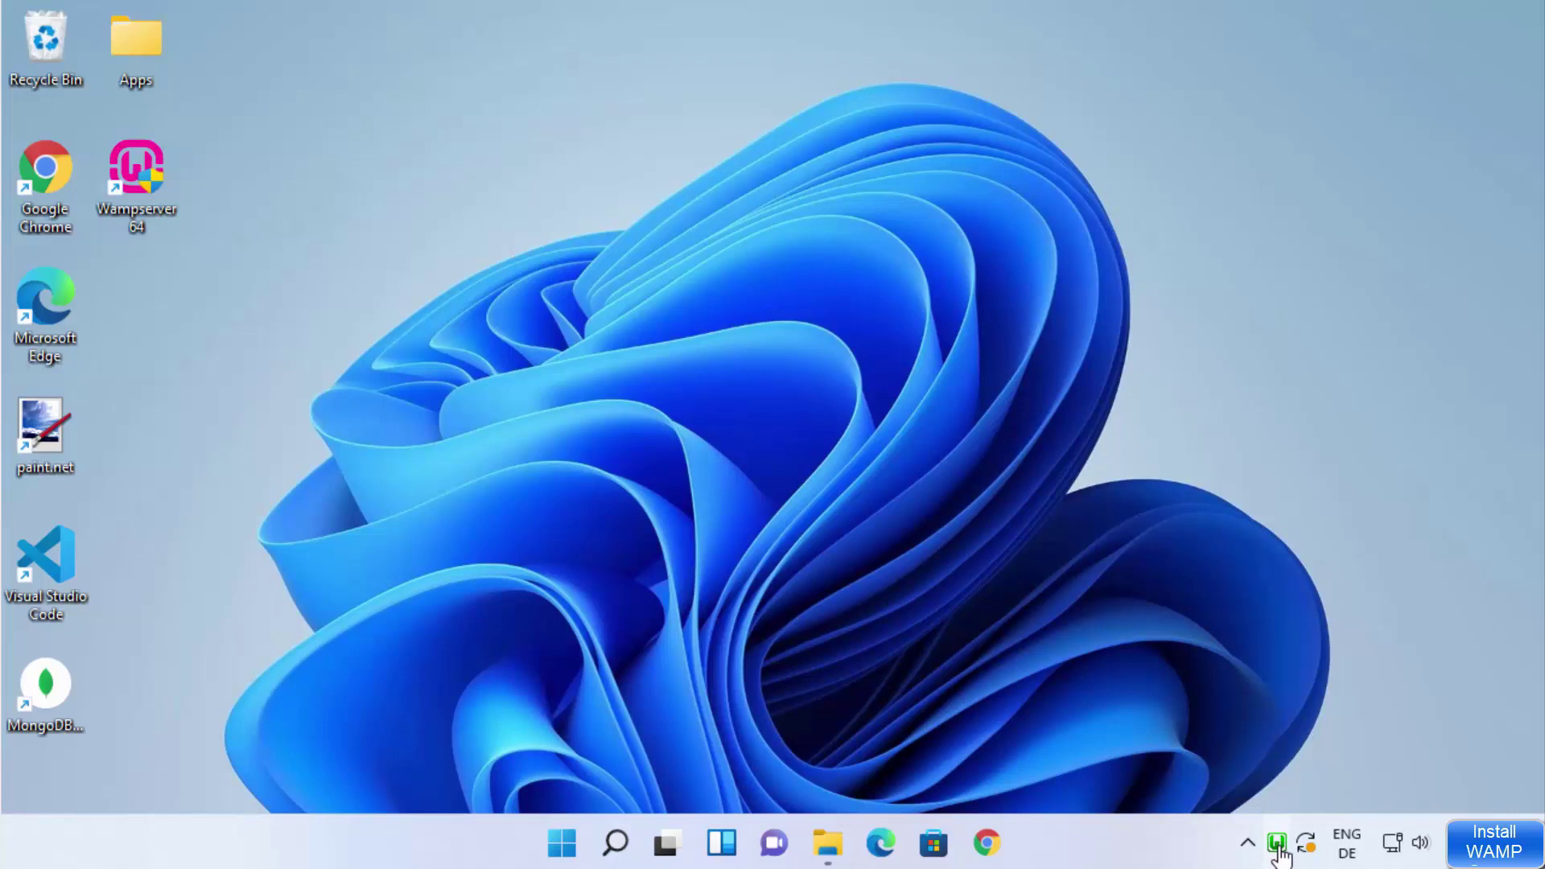
{"action": "left_click", "coordinate": [1278, 846]}
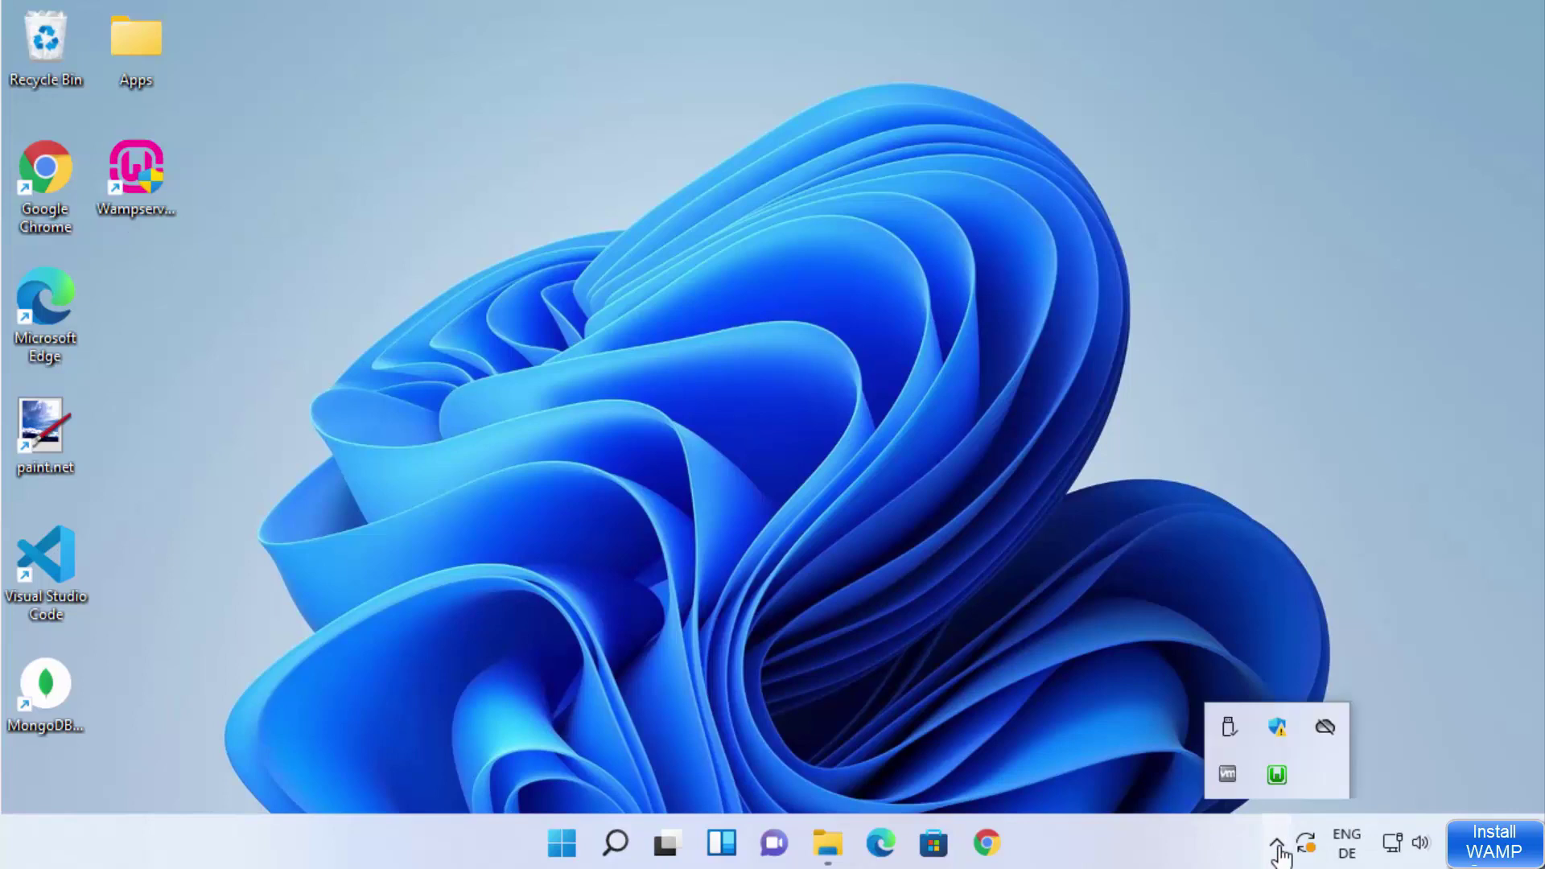
{"action": "left_click", "coordinate": [1145, 793]}
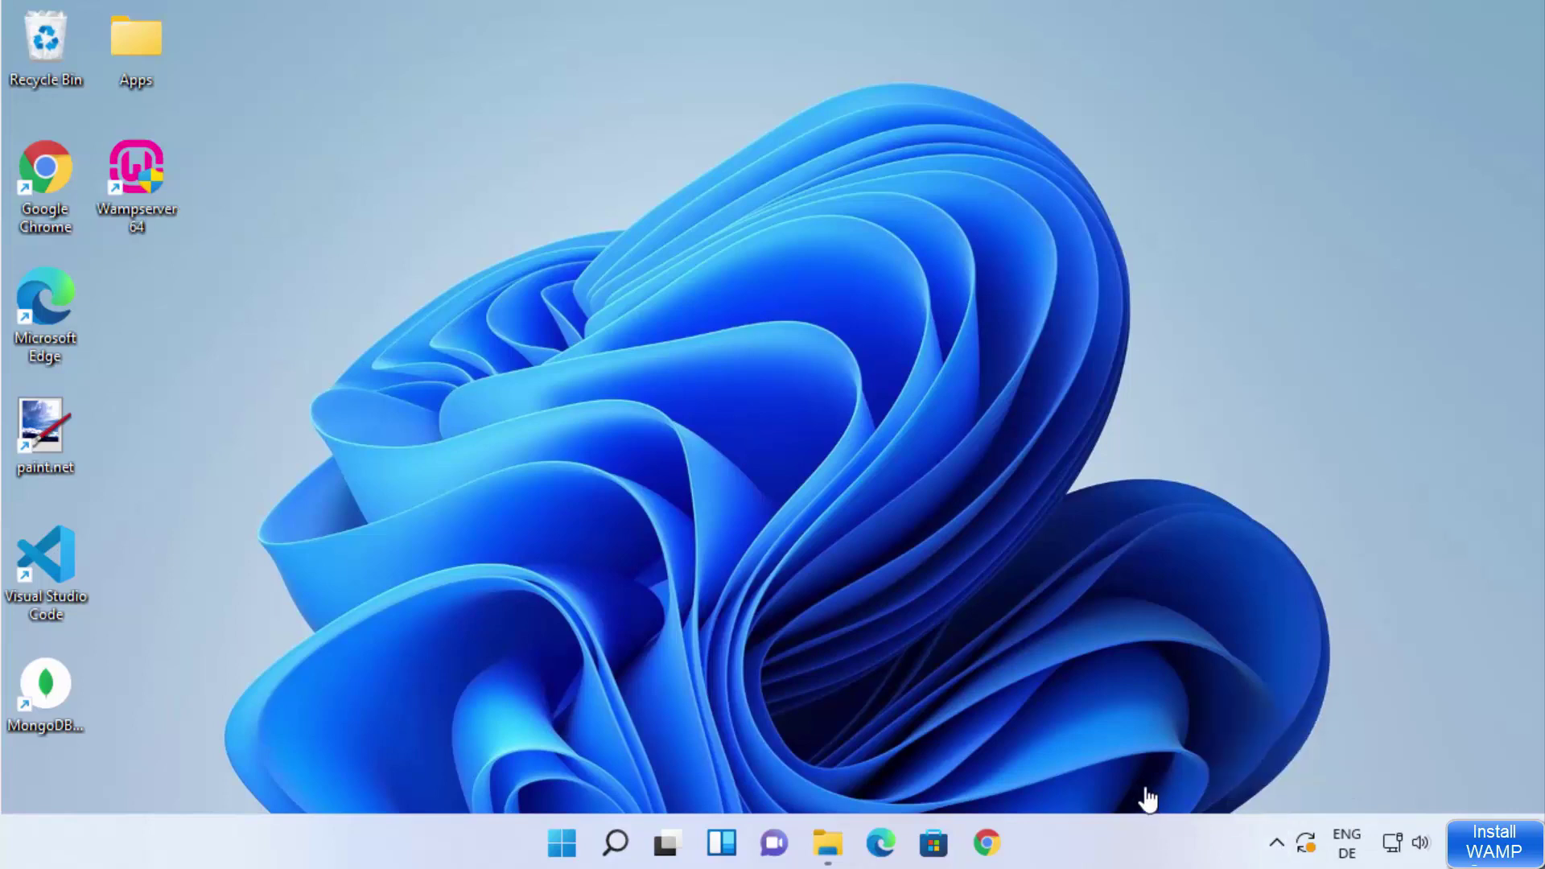
Step: Open the Localhost homepage through Wampserver in a maximized browser window and review its server configuration, tools and aliases
{"action": "left_click", "coordinate": [1277, 847]}
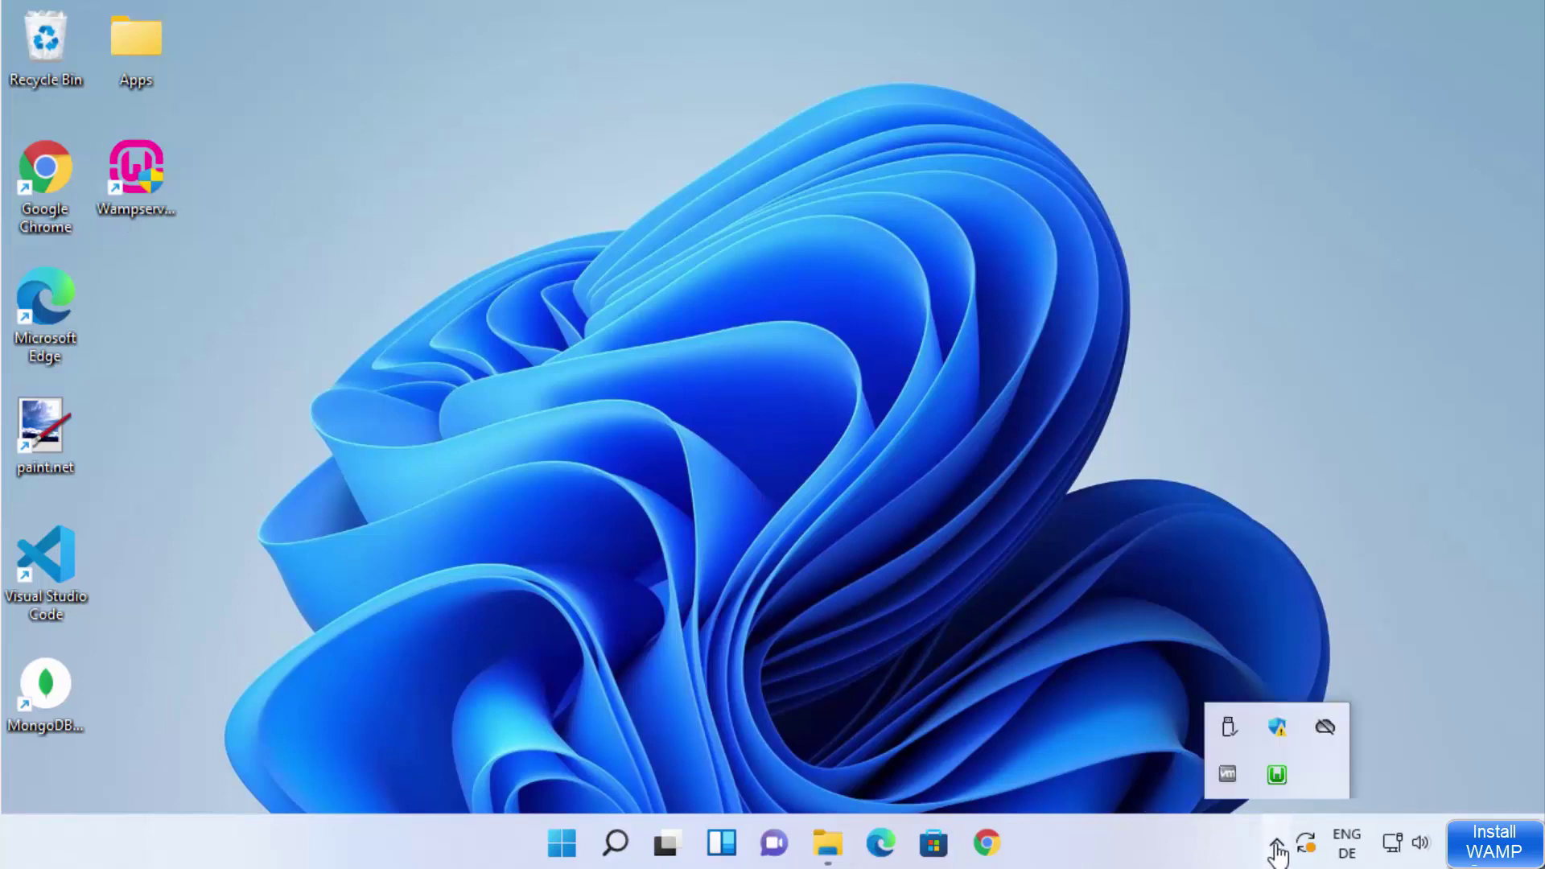
{"action": "left_click", "coordinate": [1281, 787]}
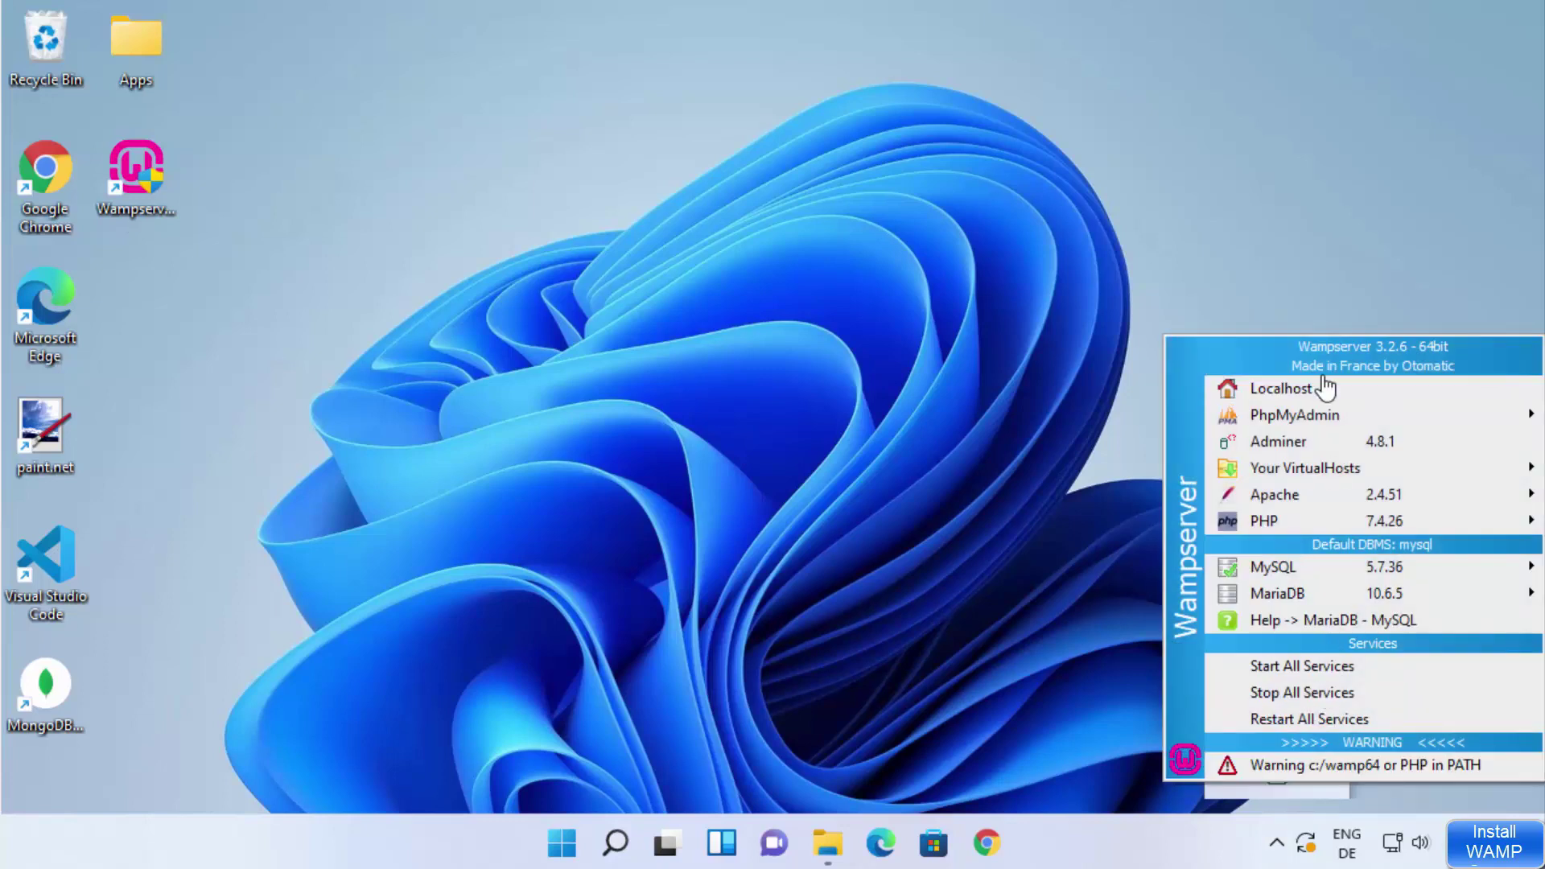
{"action": "mouse_move", "coordinate": [1330, 600]}
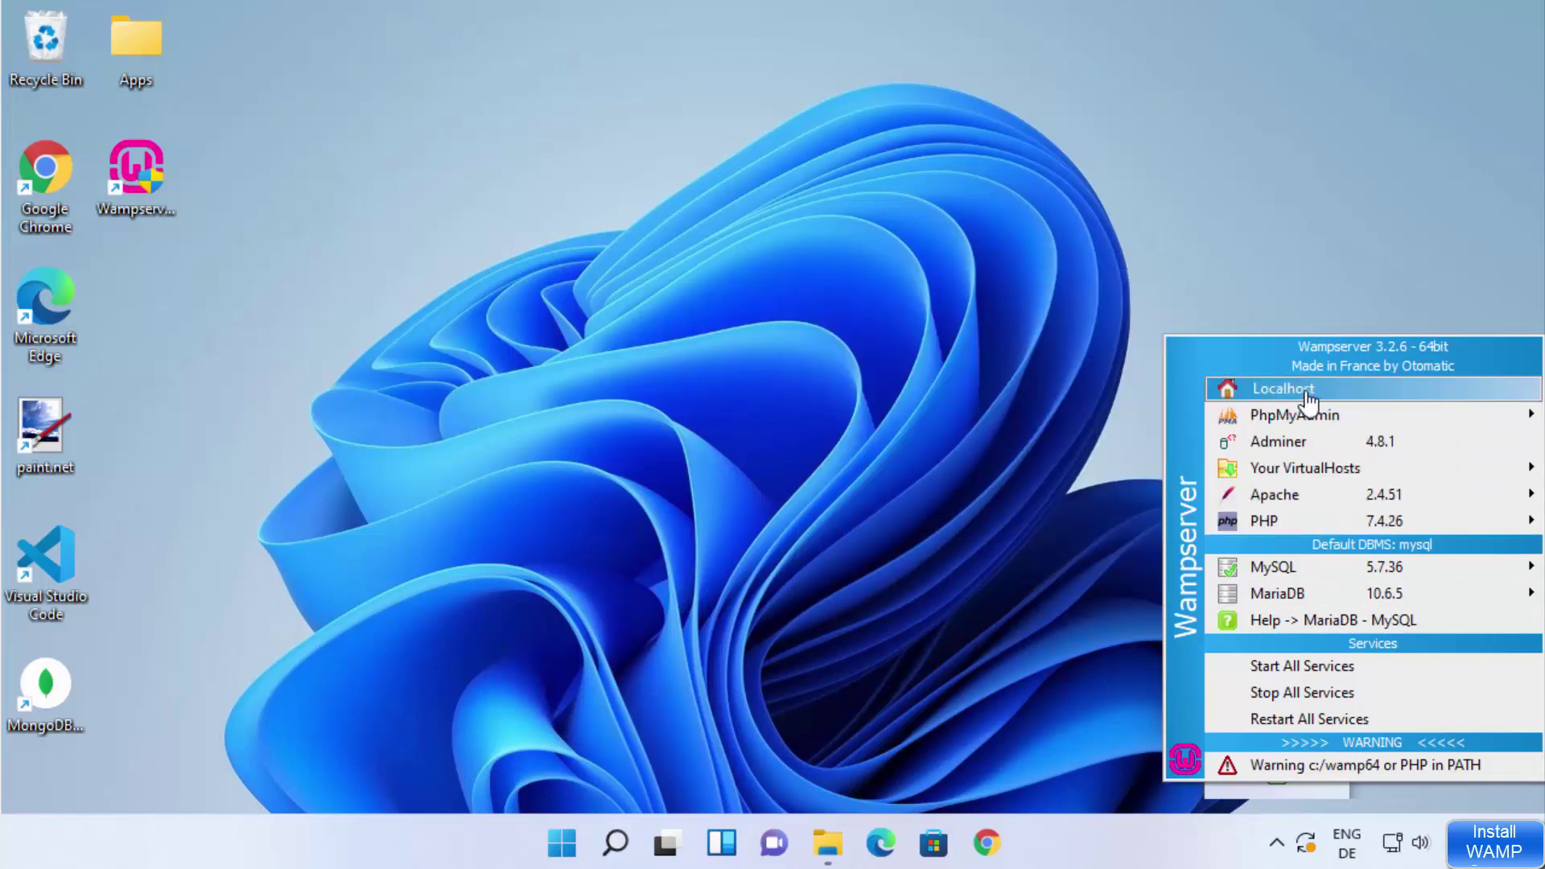
{"action": "left_click", "coordinate": [1308, 389]}
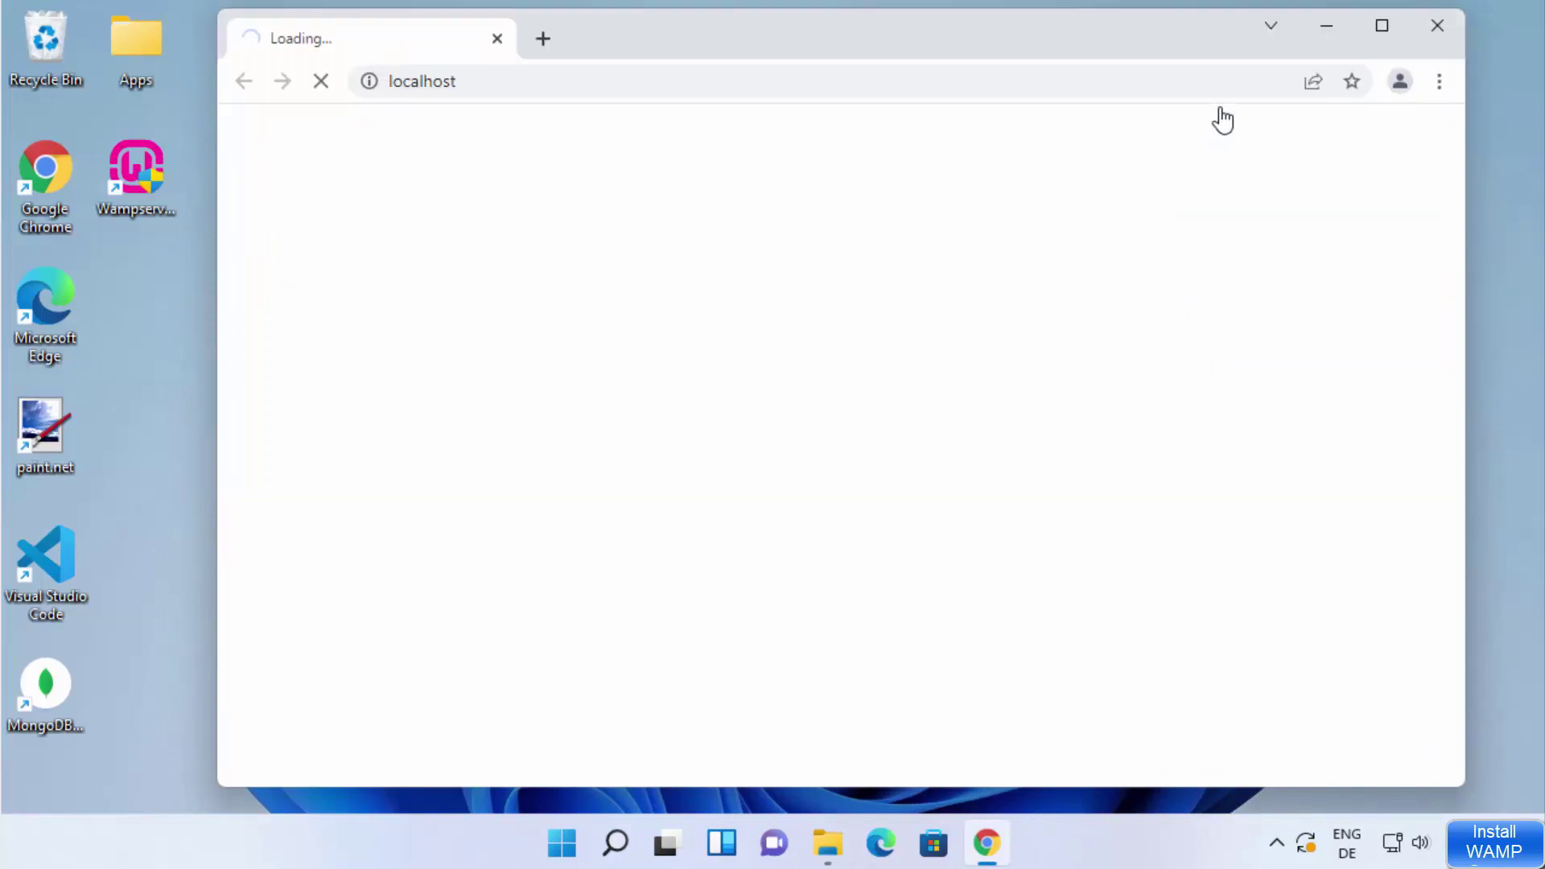
{"action": "left_click", "coordinate": [1376, 27]}
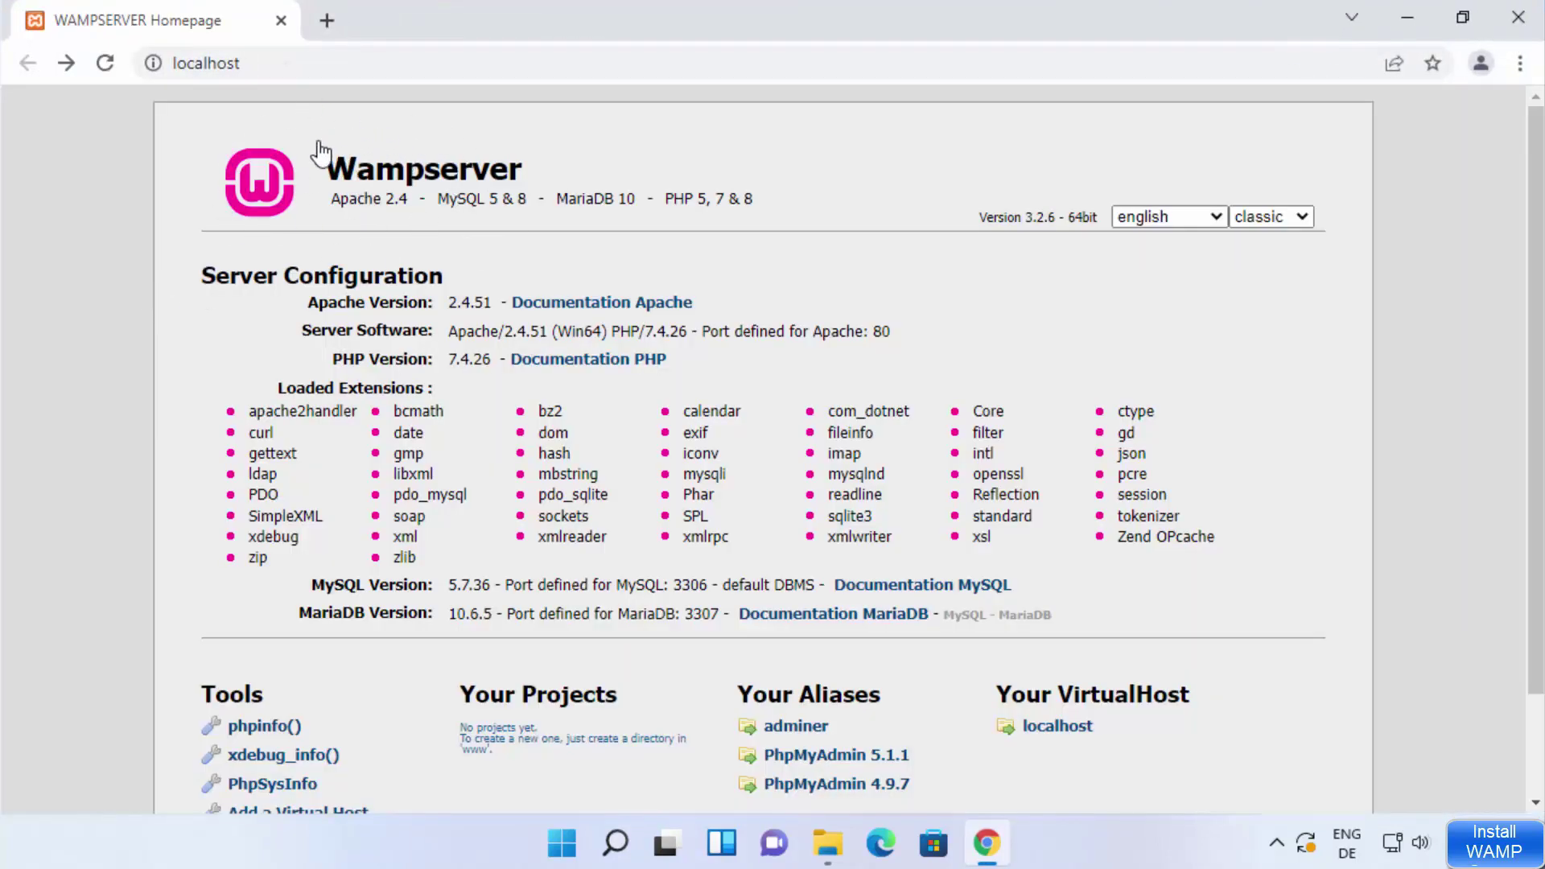
{"action": "left_click", "coordinate": [288, 66]}
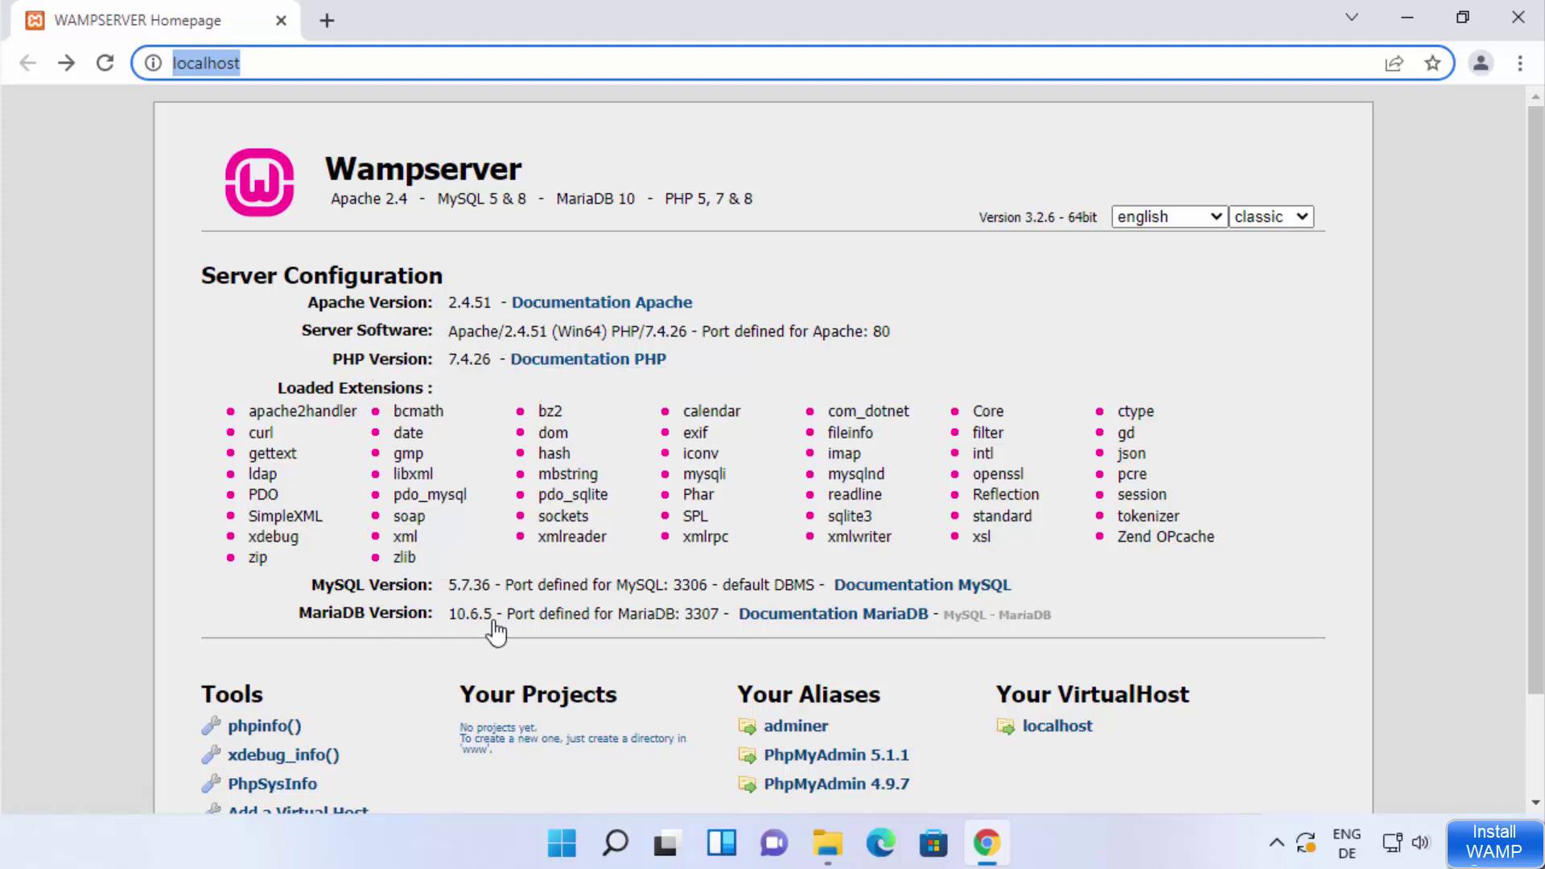
{"action": "scroll", "coordinate": [560, 523], "scroll_direction": "down", "scroll_amount": 2}
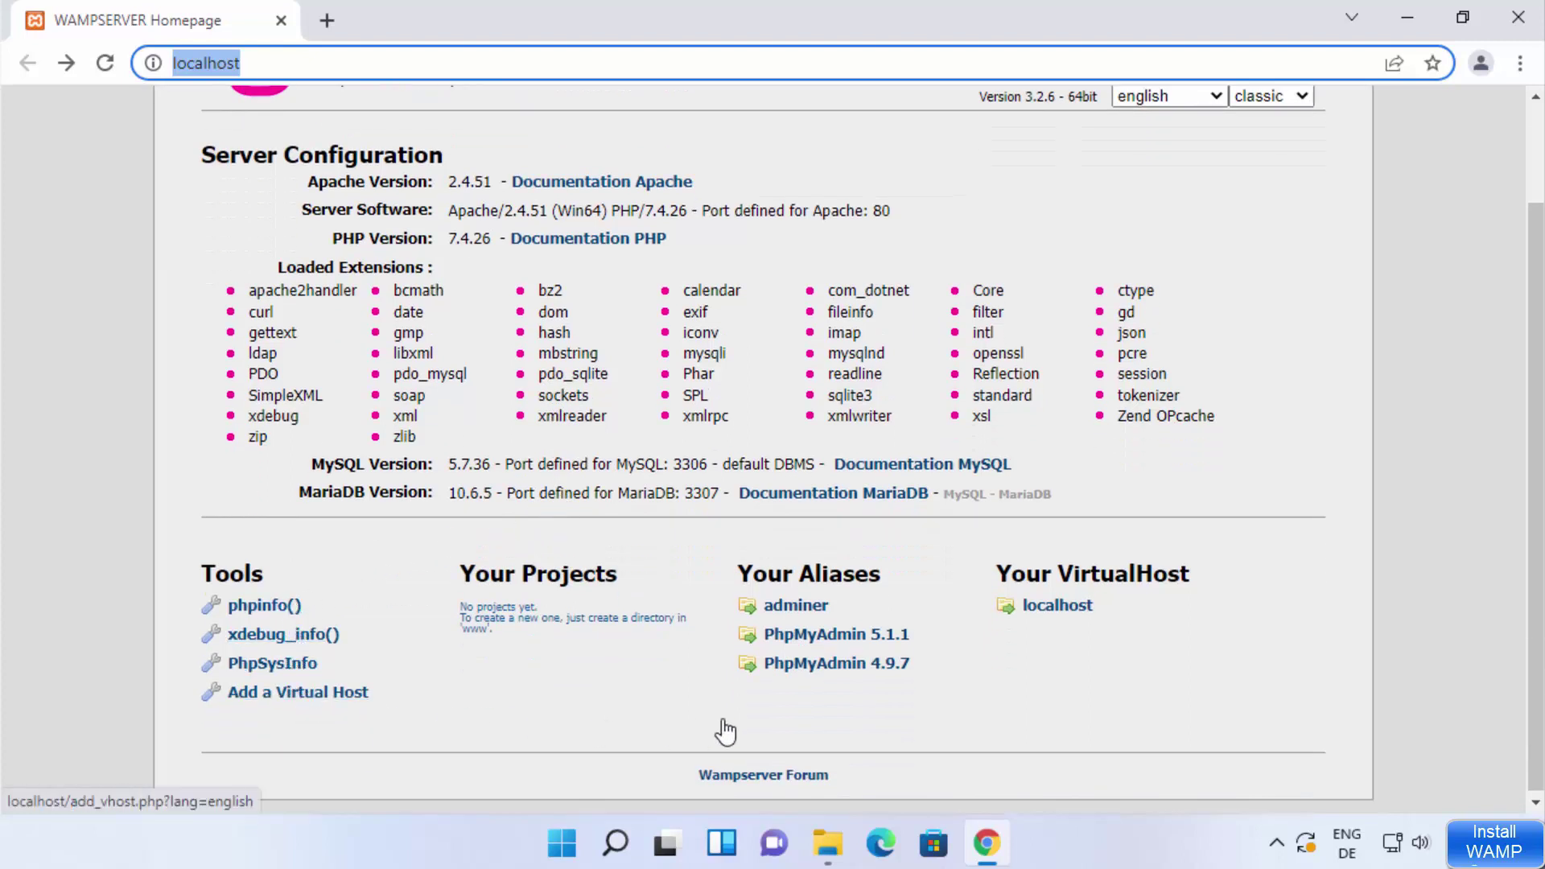
Step: Open PhpMyAdmin 5.1.1 separately from the Wampserver homepage and log in to the MySQL server as root with the password field empty
{"action": "right_click", "coordinate": [843, 636]}
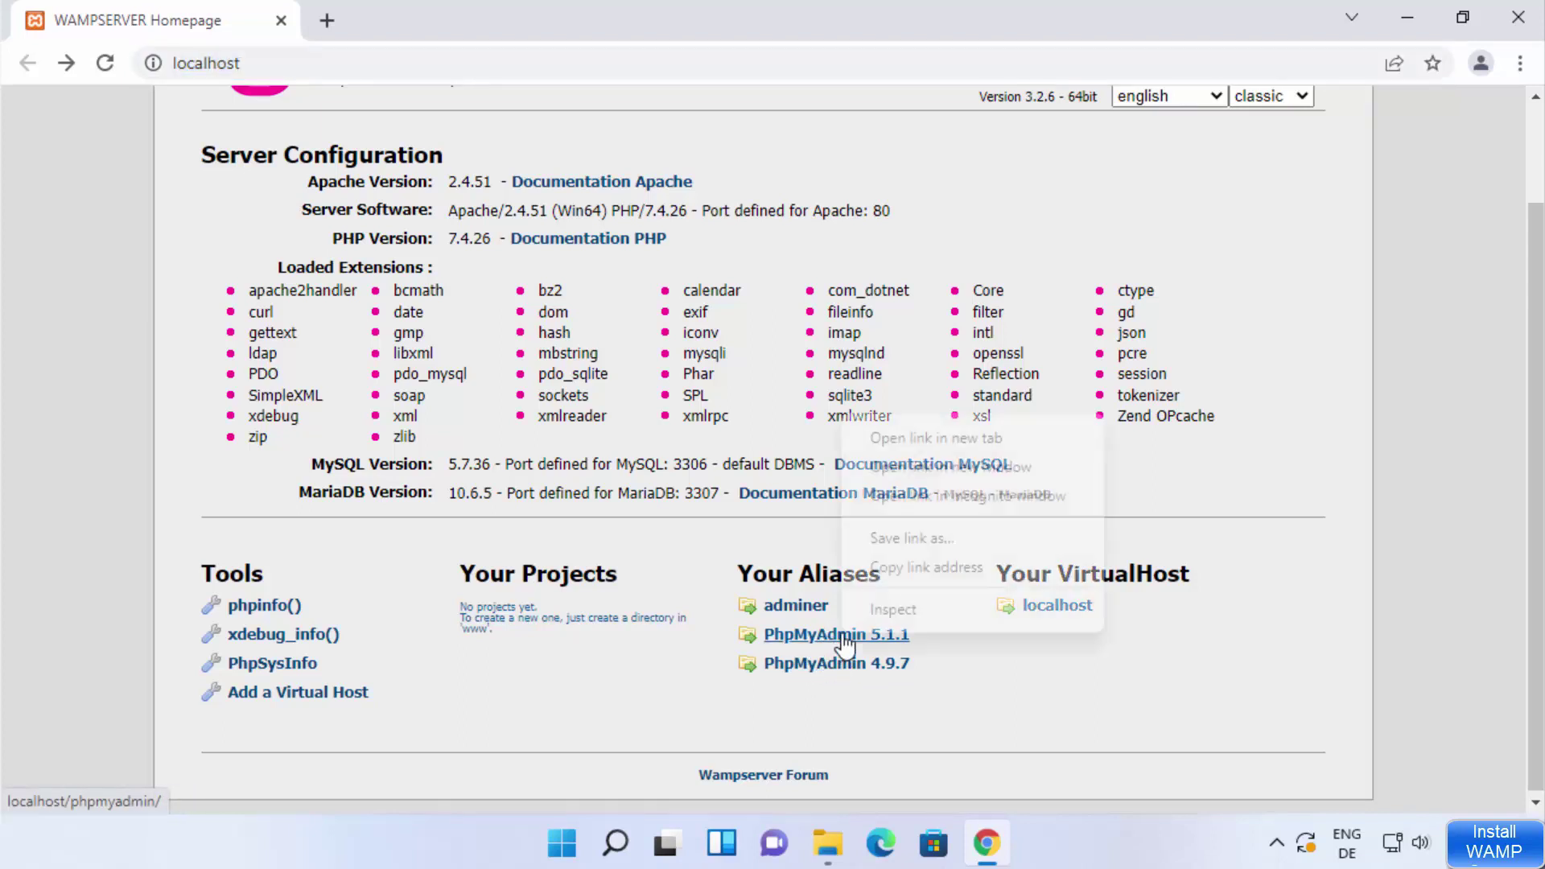
{"action": "left_click", "coordinate": [908, 460]}
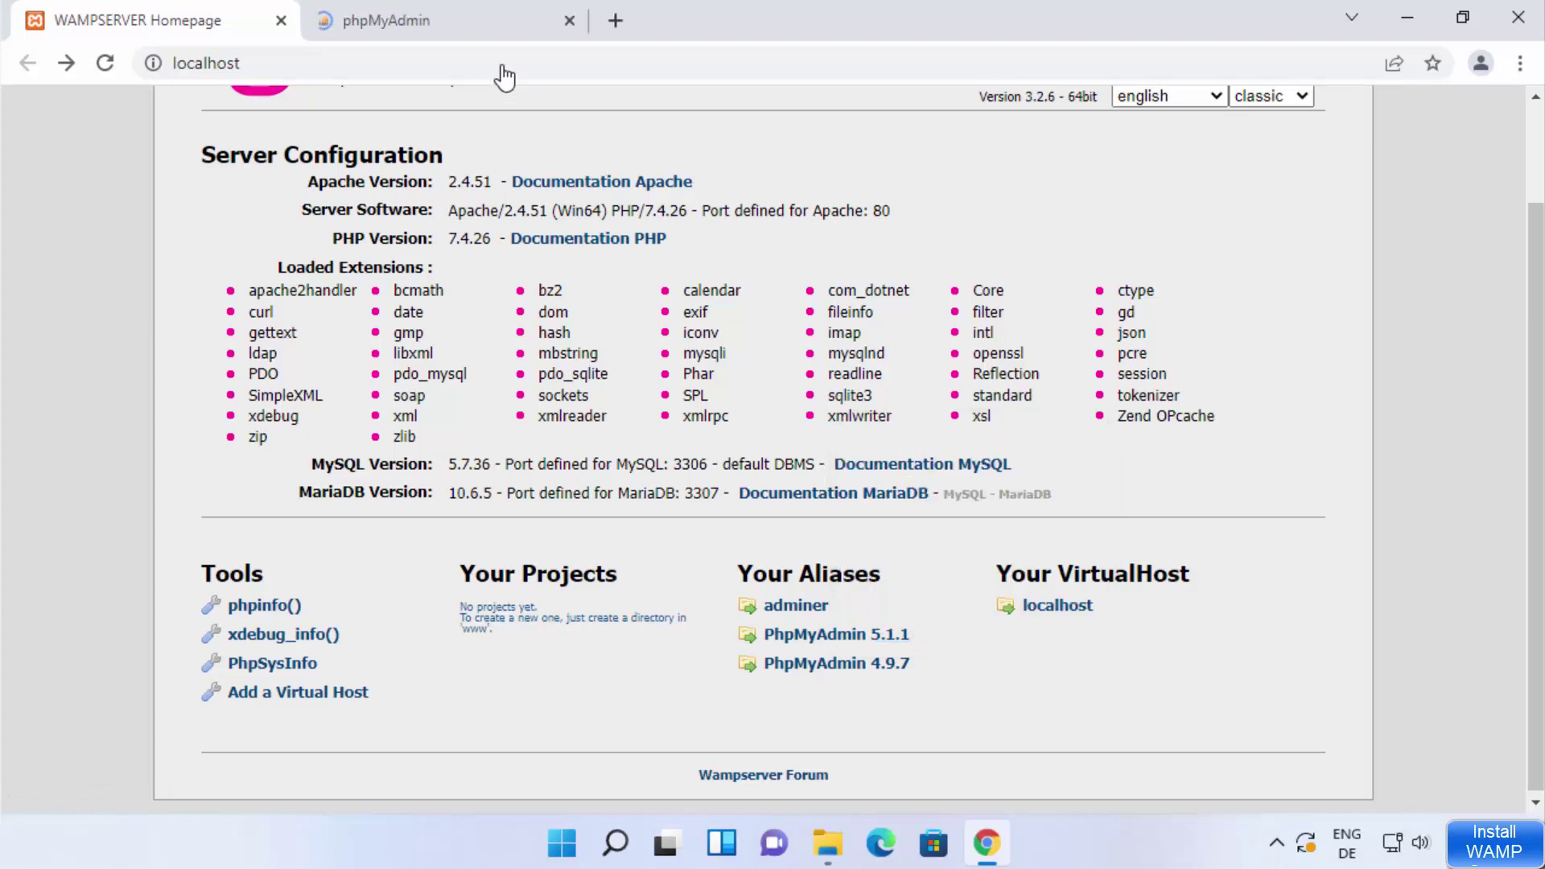
{"action": "left_click", "coordinate": [475, 31]}
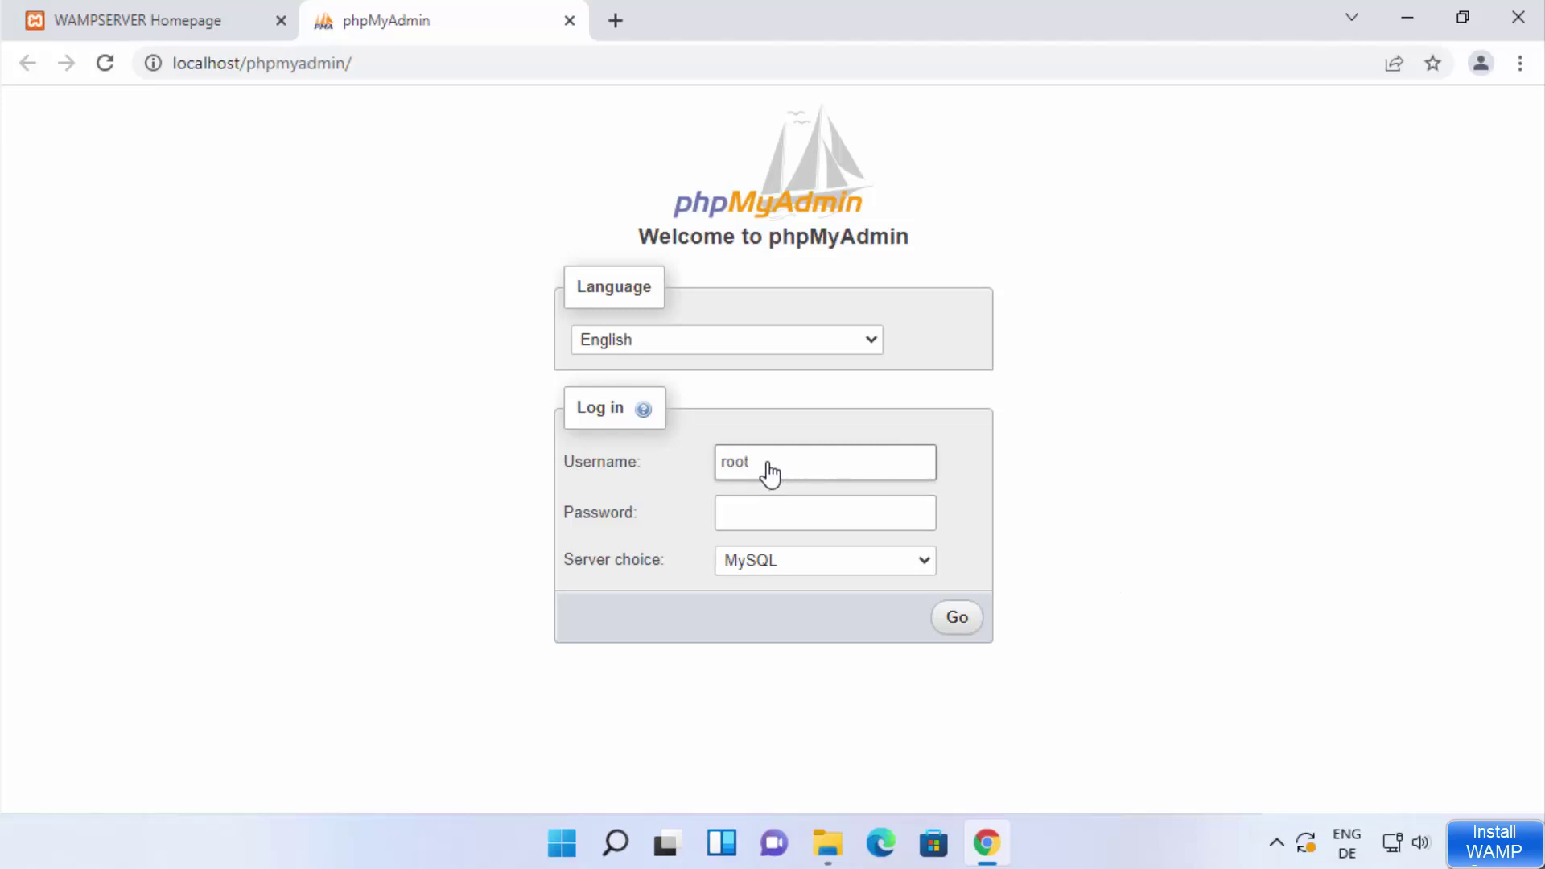
{"action": "left_click", "coordinate": [649, 510]}
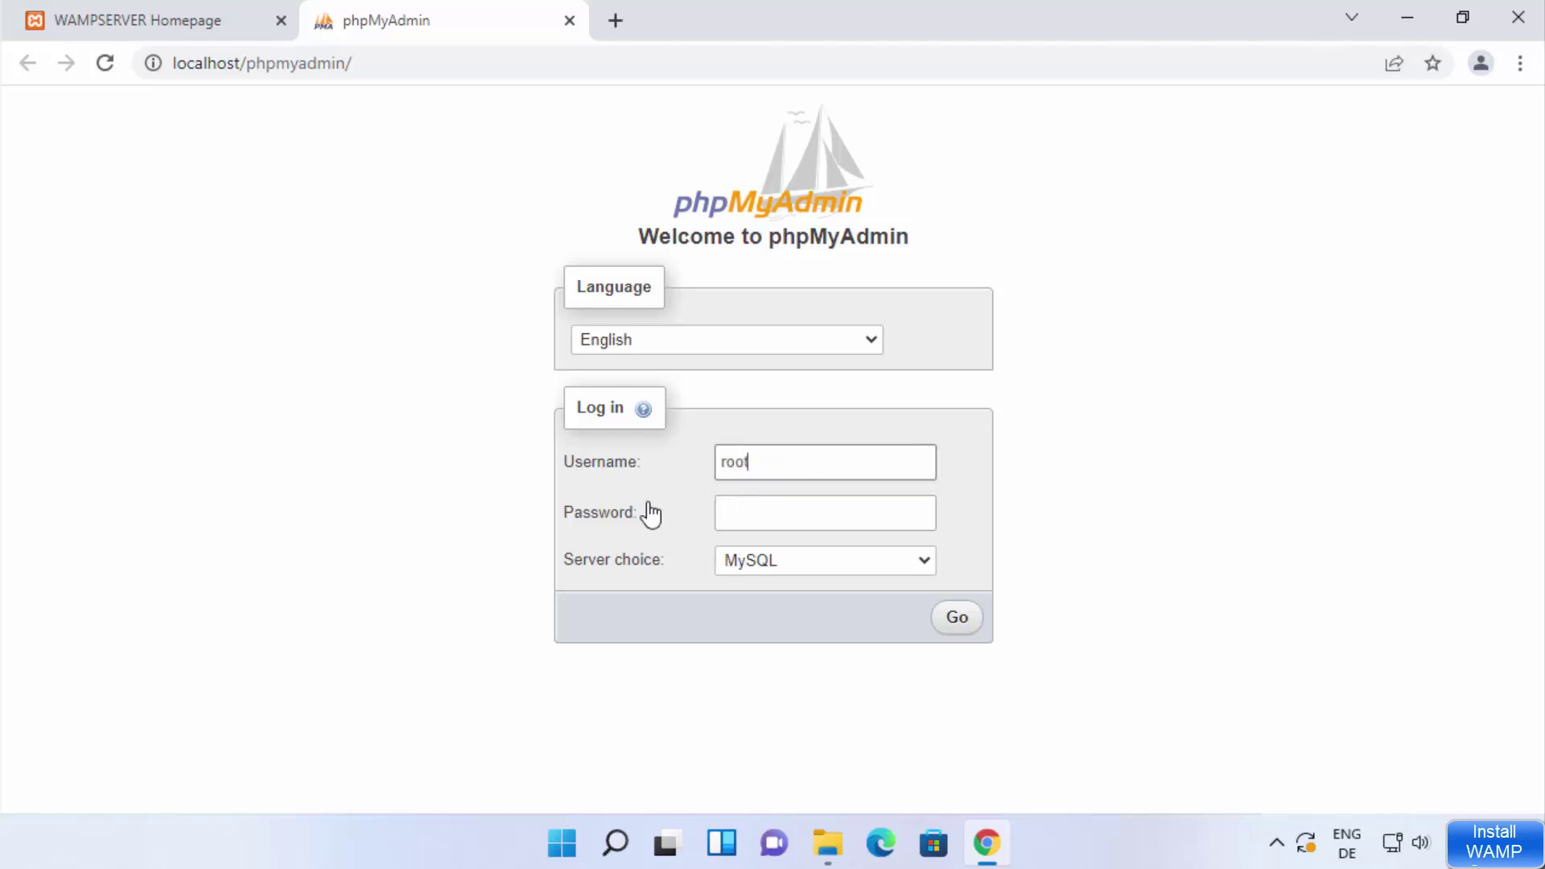
{"action": "left_click", "coordinate": [798, 527]}
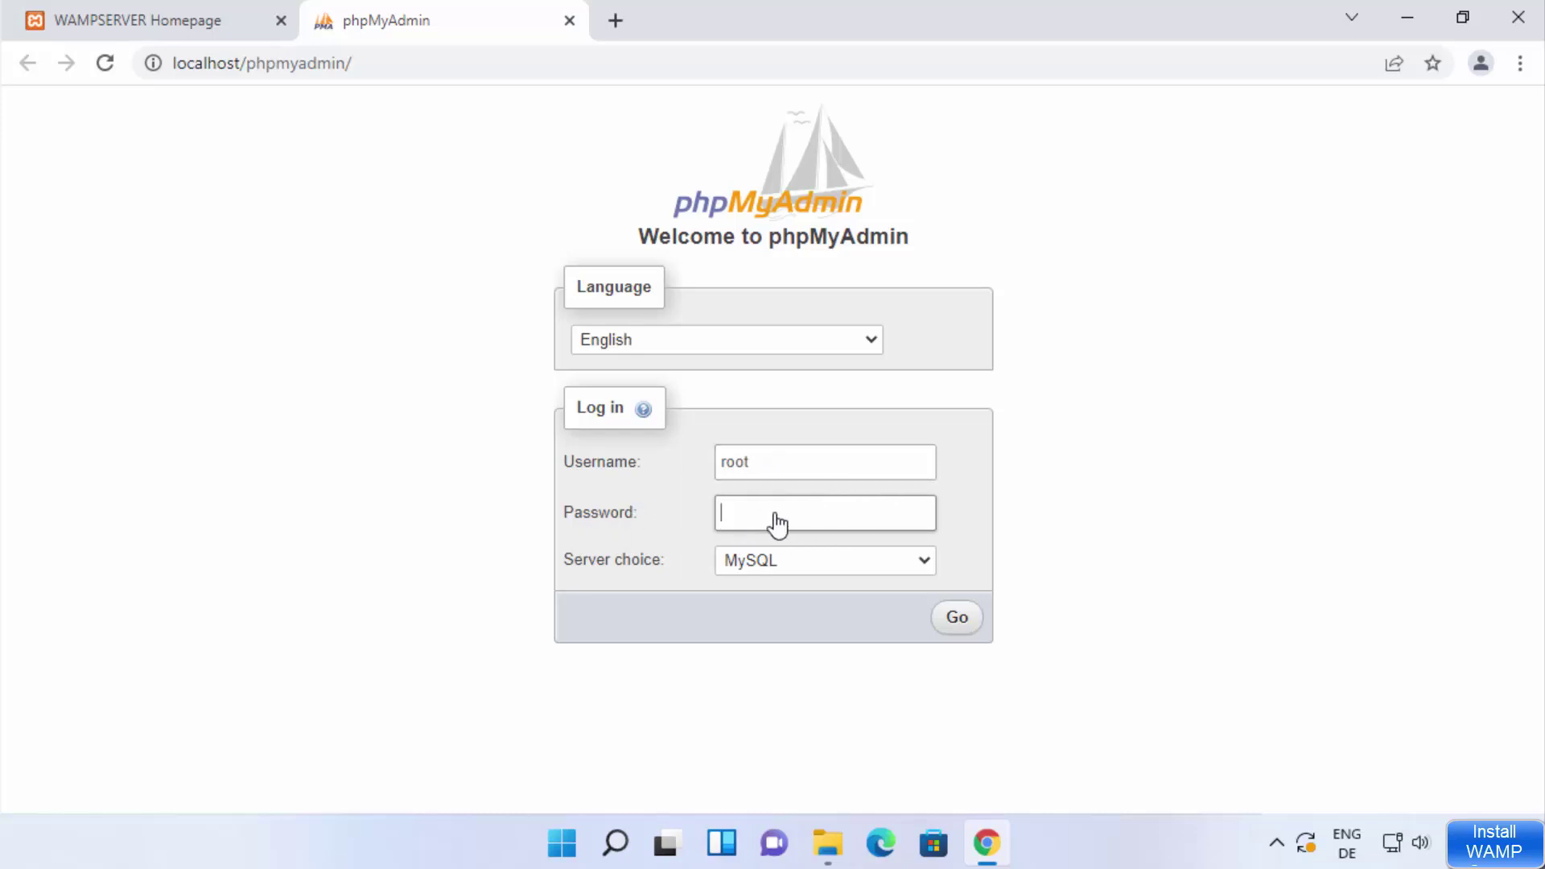
{"action": "left_click", "coordinate": [957, 625]}
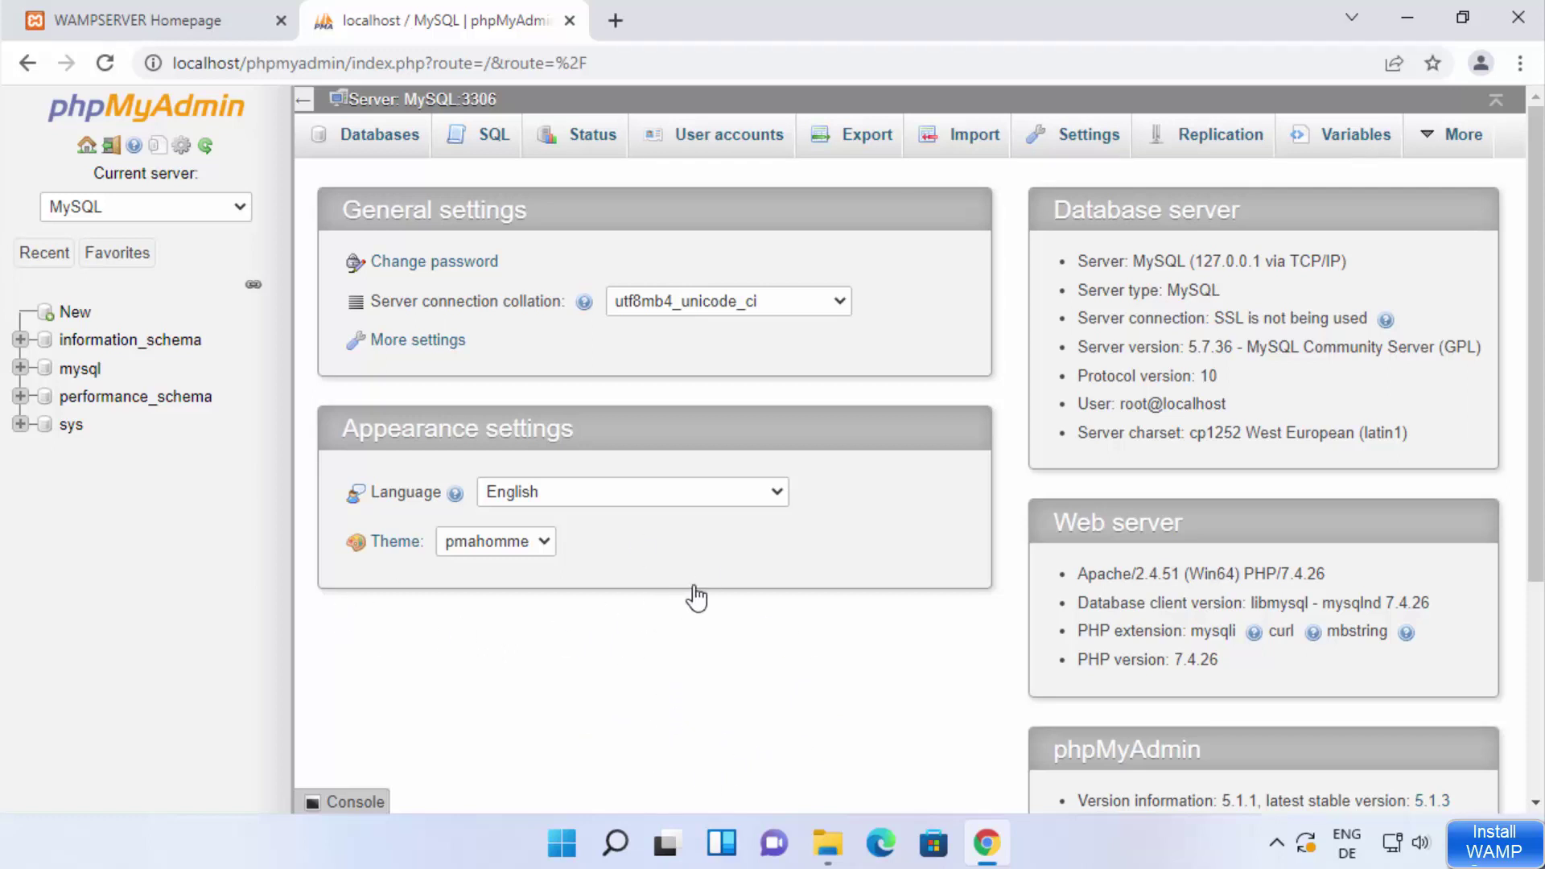
Step: Start all services through Wampserver's notification icon
{"action": "left_click", "coordinate": [1276, 844]}
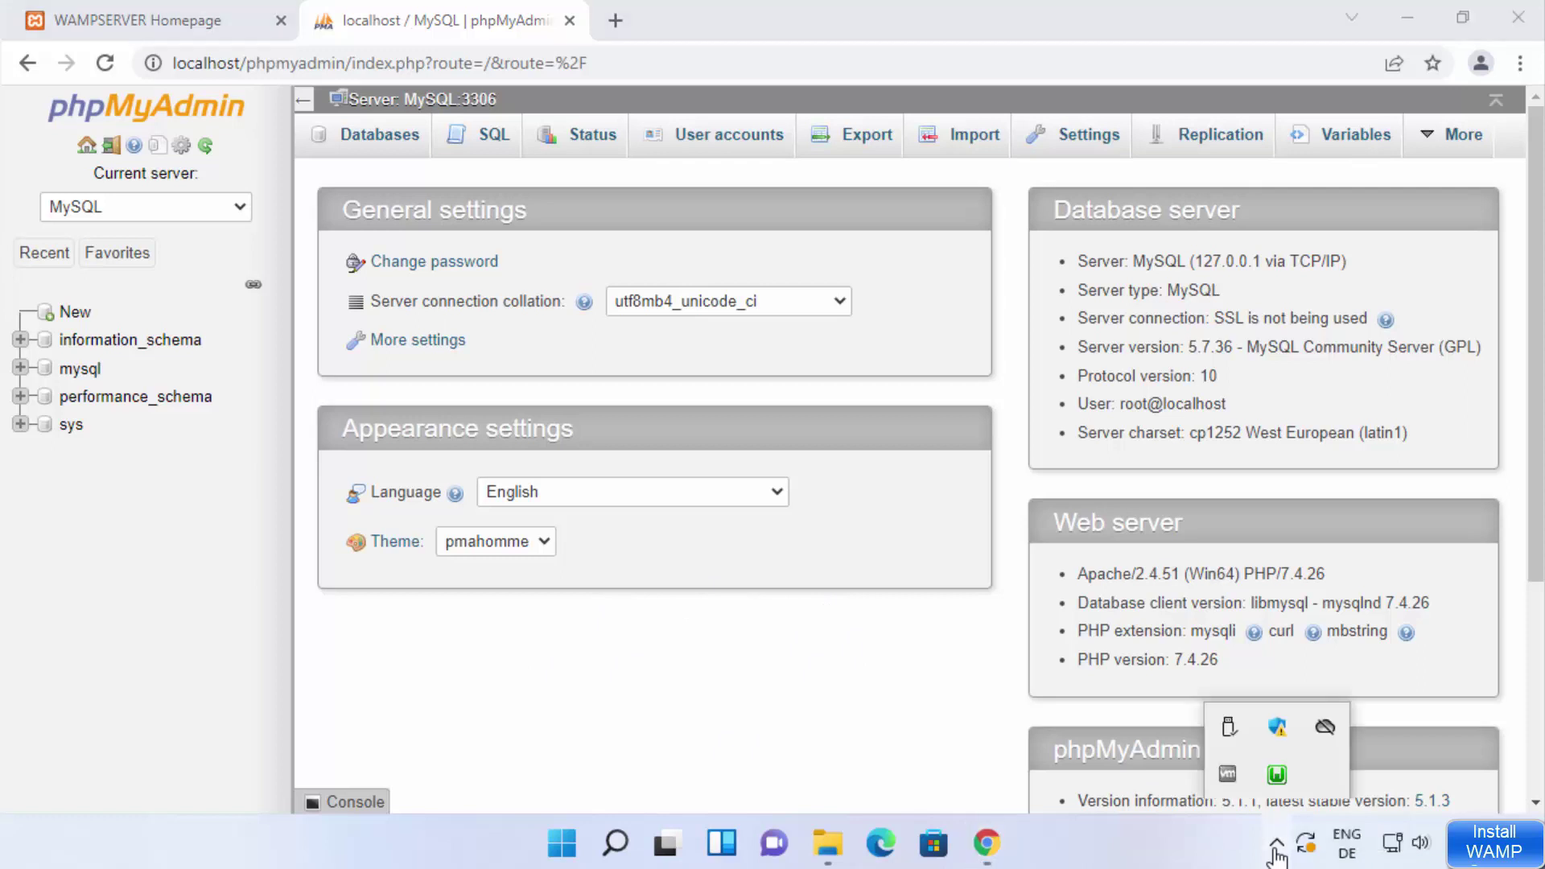
{"action": "left_click", "coordinate": [1279, 774]}
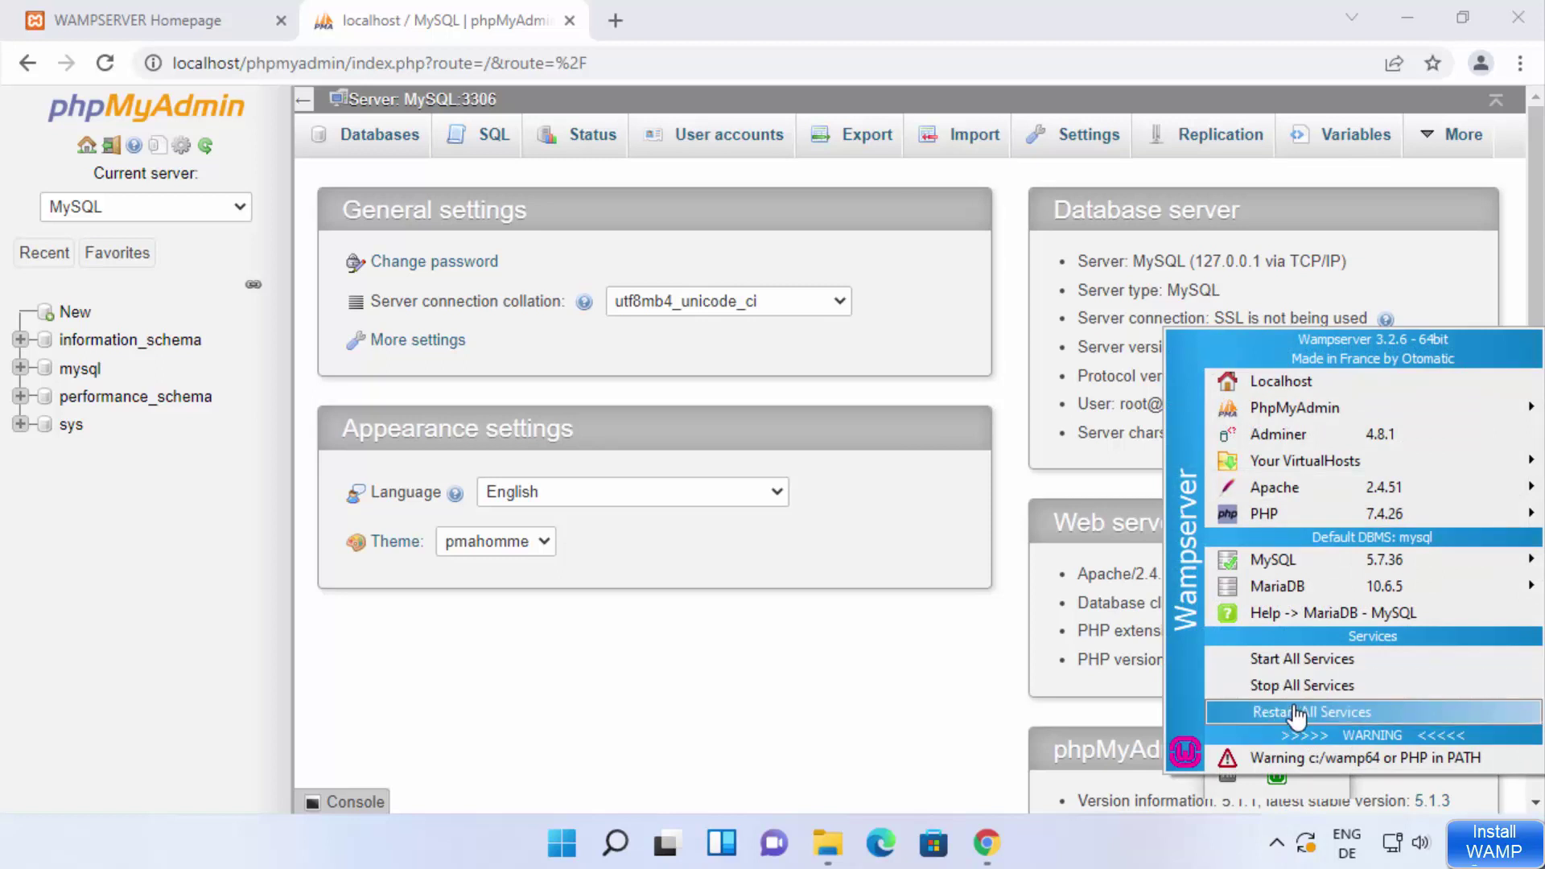
{"action": "left_click", "coordinate": [1313, 665]}
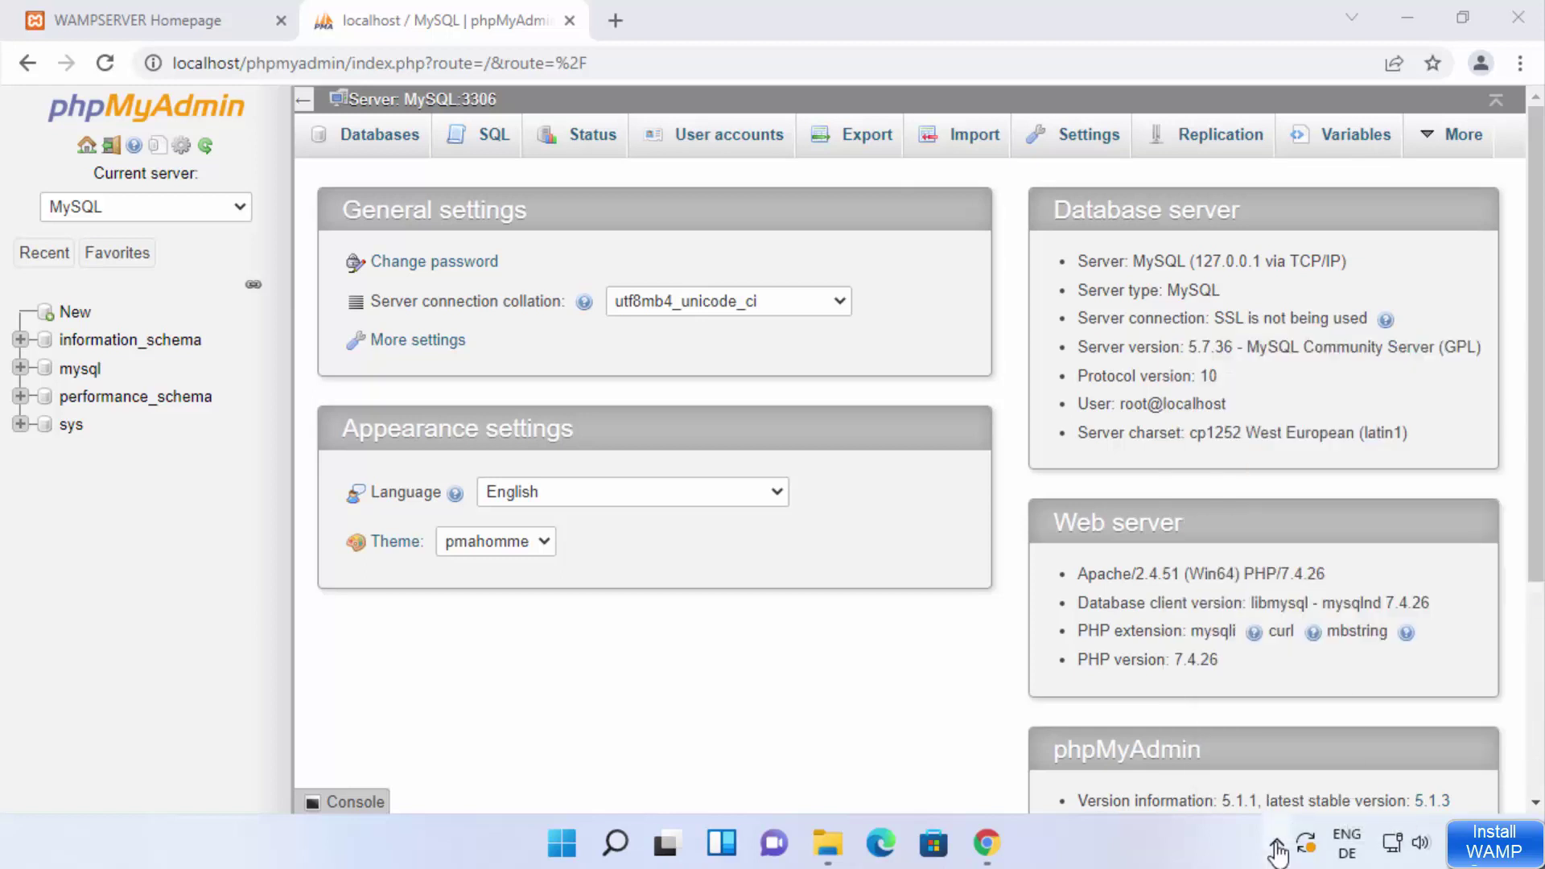
Step: Check Wampserver's service status and examine its service controls and Exit option, without choosing any of them
{"action": "left_click", "coordinate": [1277, 847]}
{"action": "mouse_move", "coordinate": [1281, 791]}
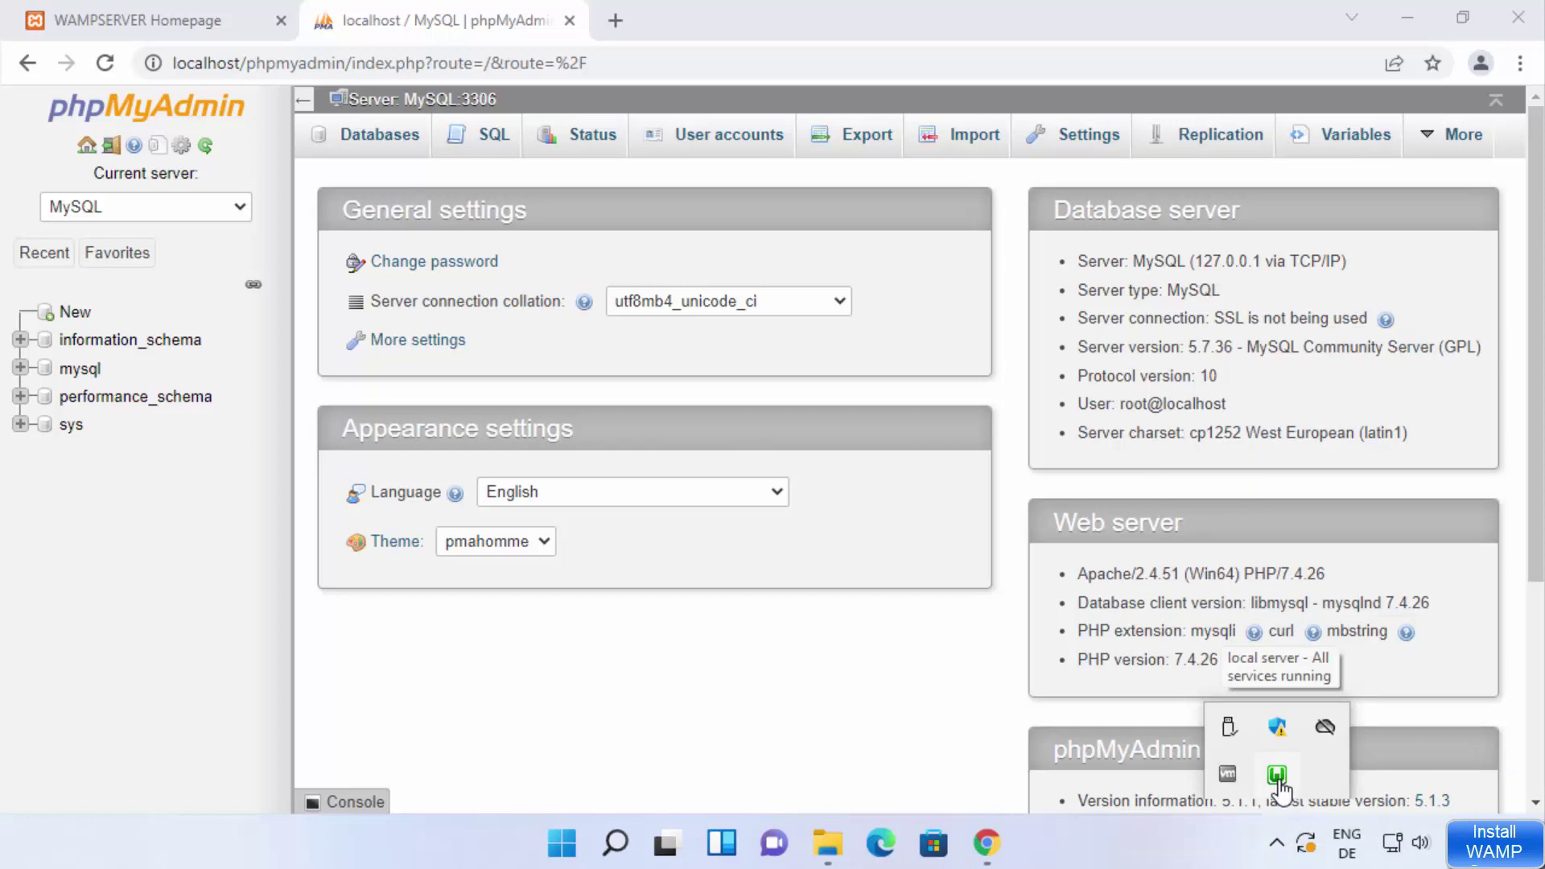
{"action": "left_click", "coordinate": [1278, 777]}
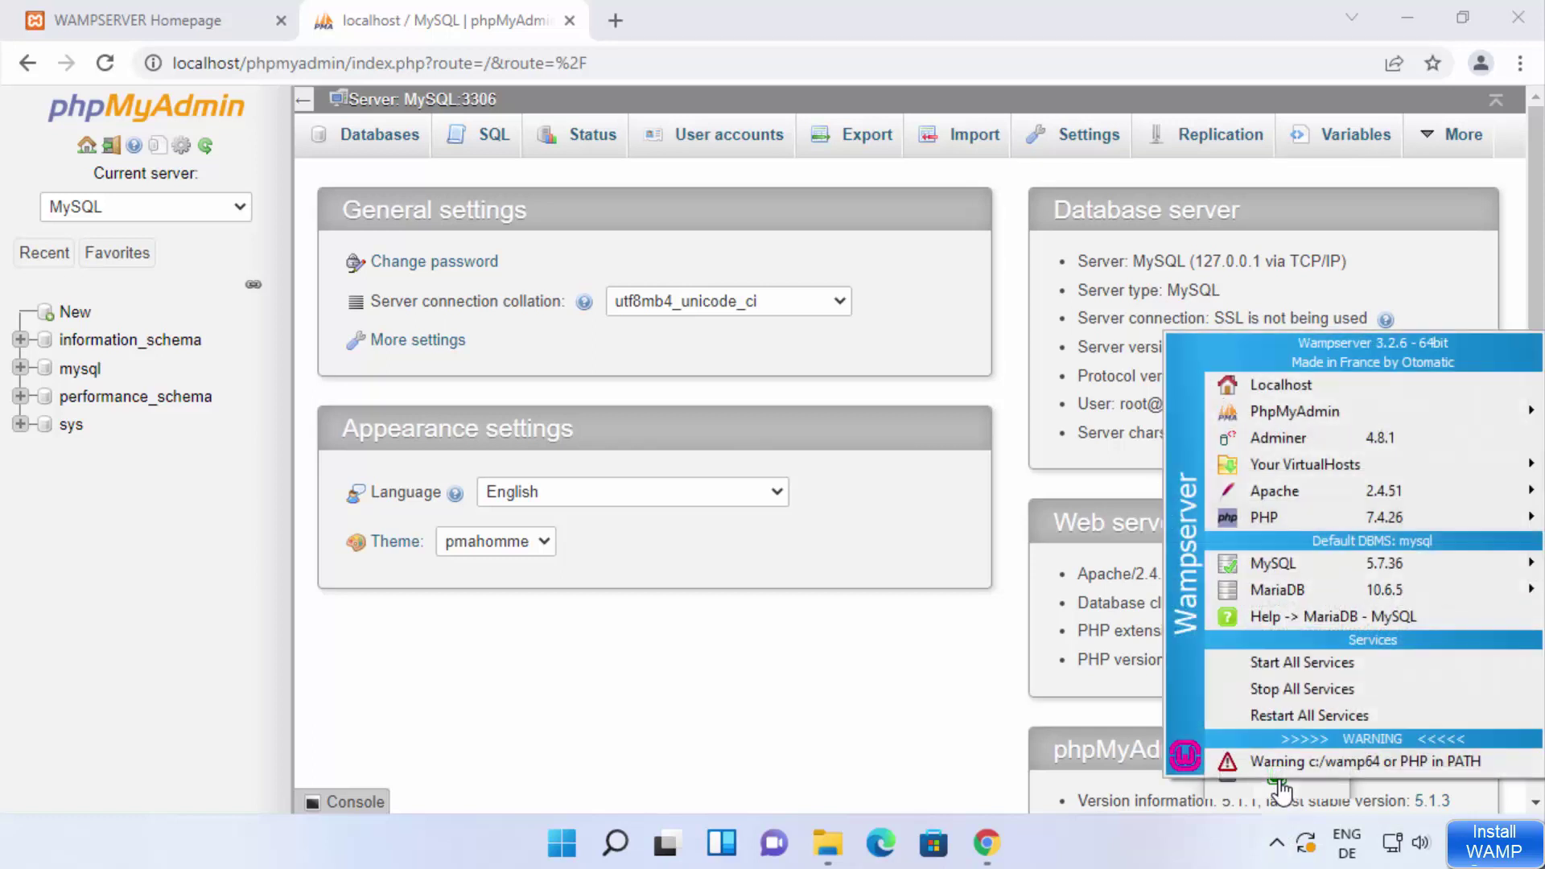
{"action": "right_click", "coordinate": [1278, 779]}
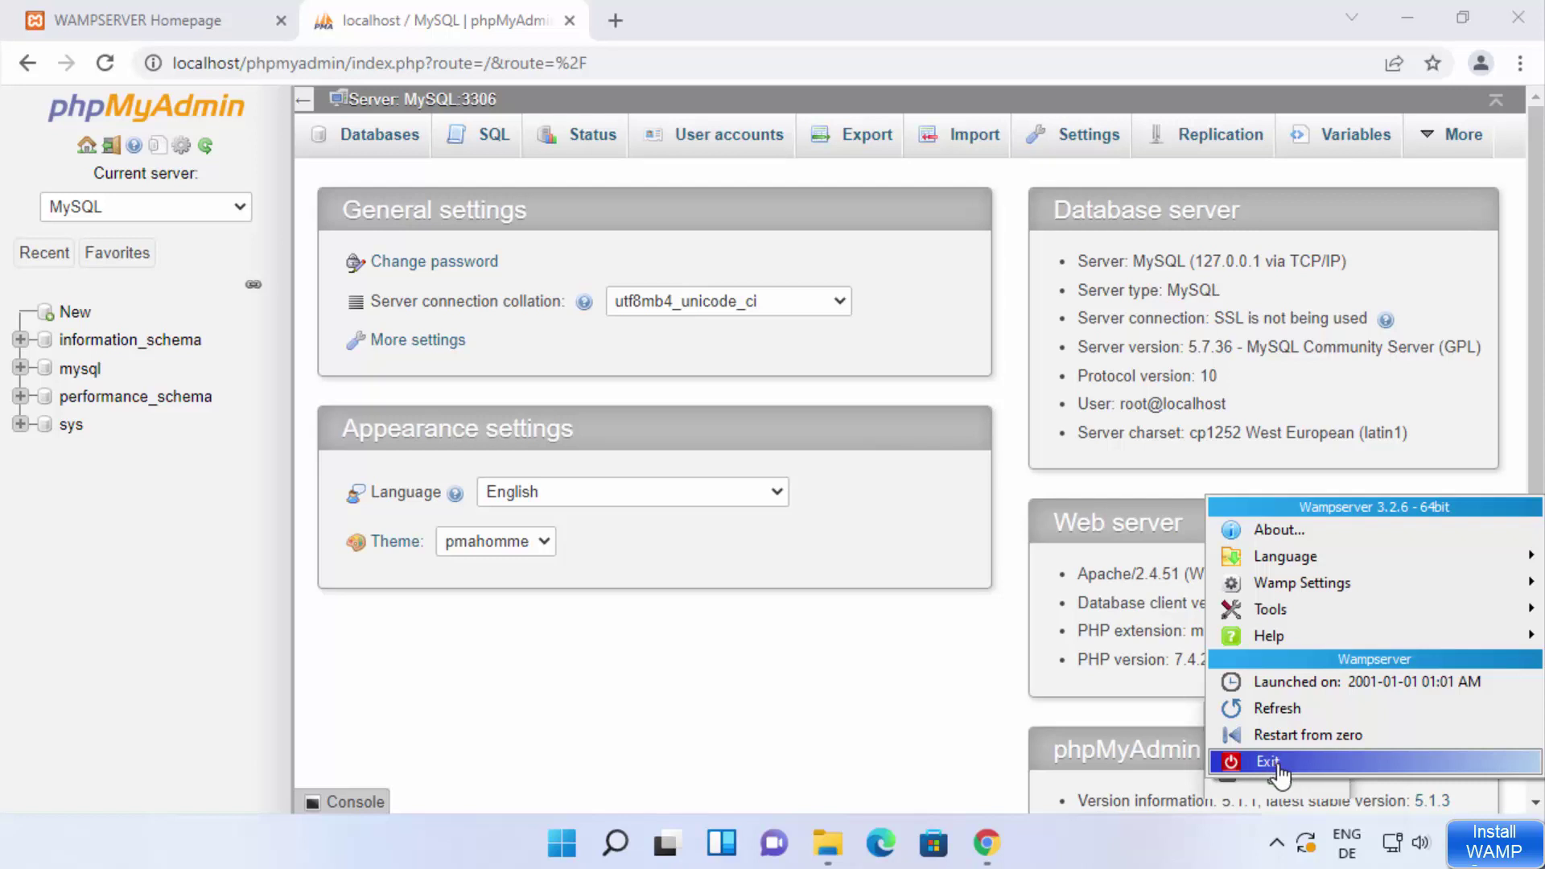
{"action": "left_click", "coordinate": [1175, 853]}
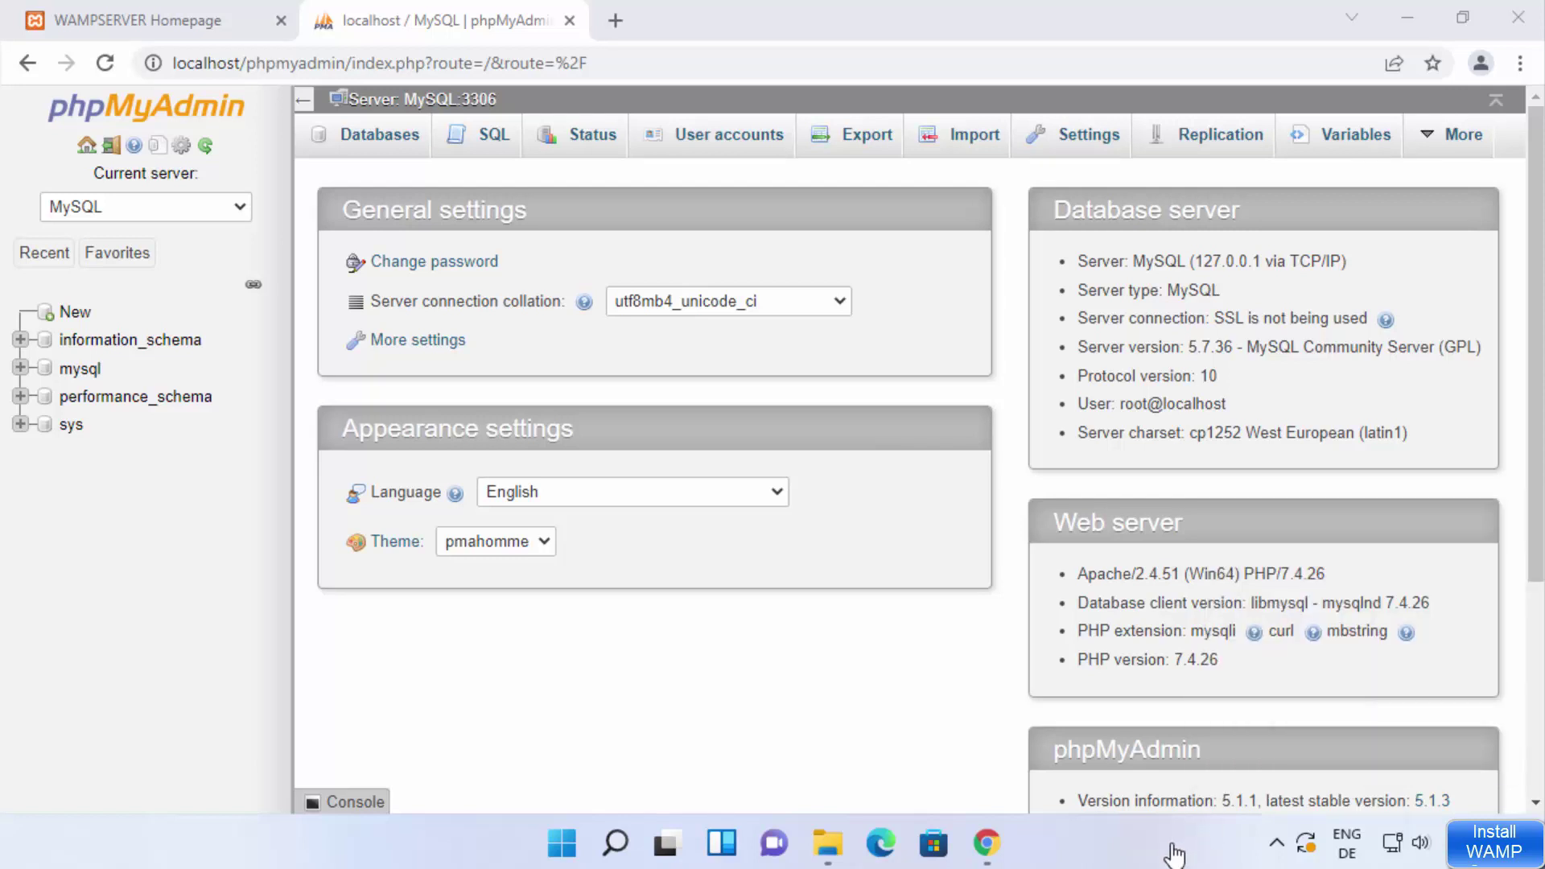